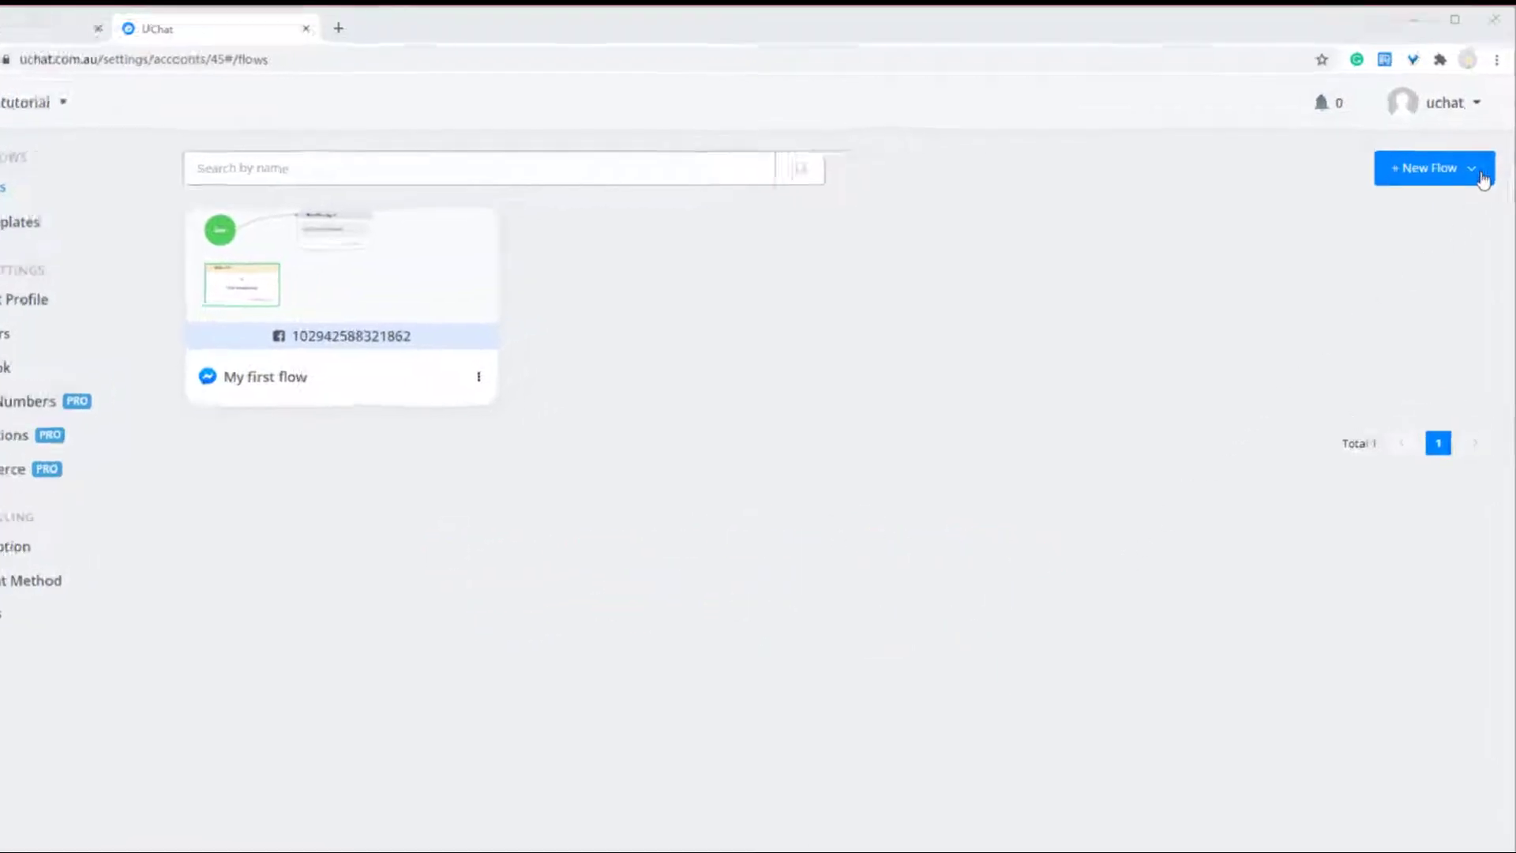
# - Create a new Facebook flow from the UChat Restaurant Template Free template and open the created flow
pyautogui.click(1483, 165)
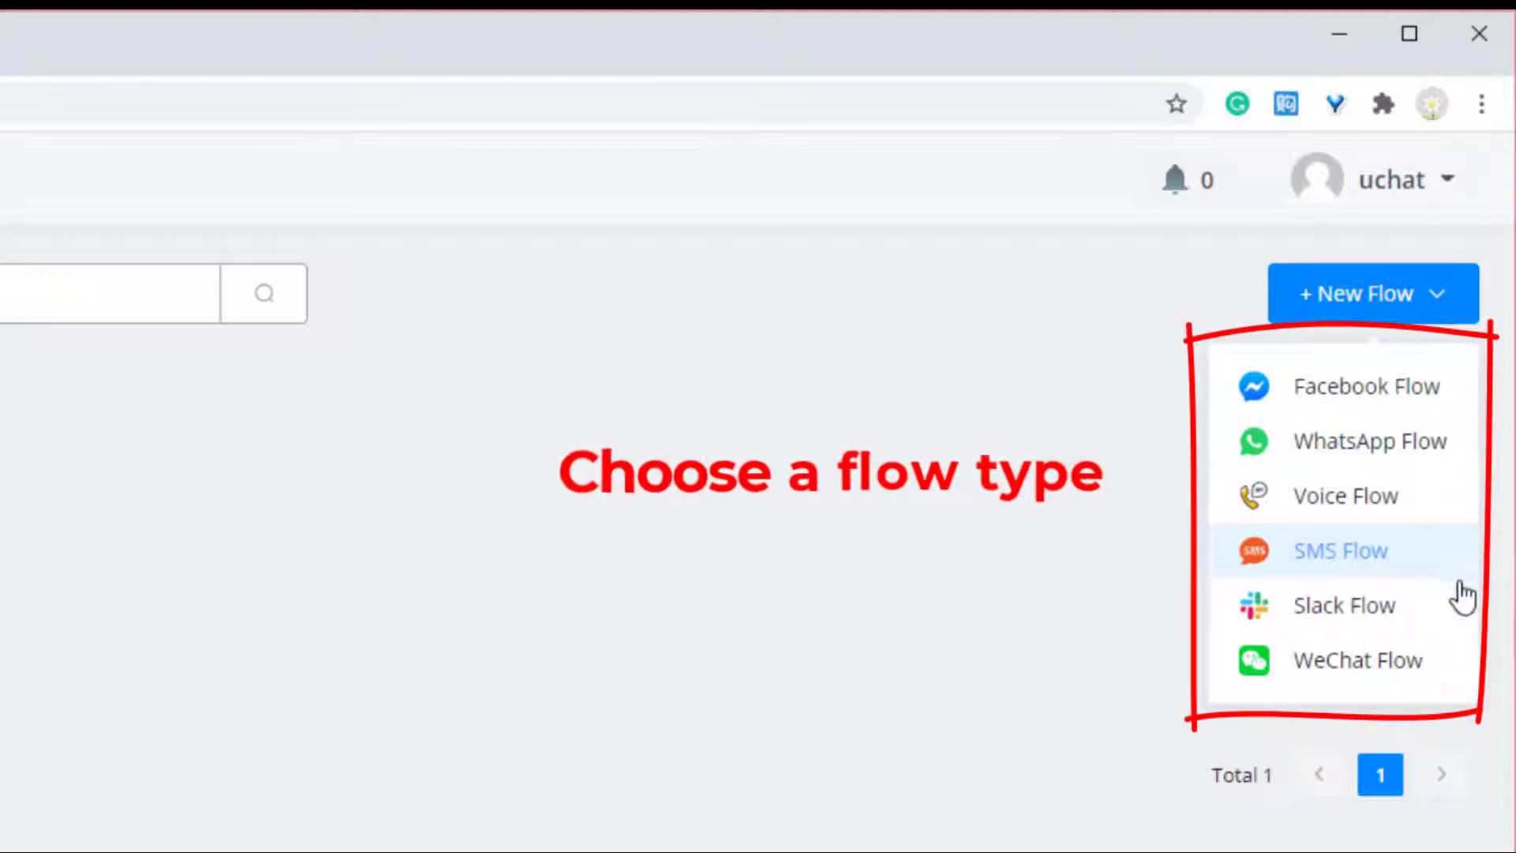
pyautogui.click(1388, 404)
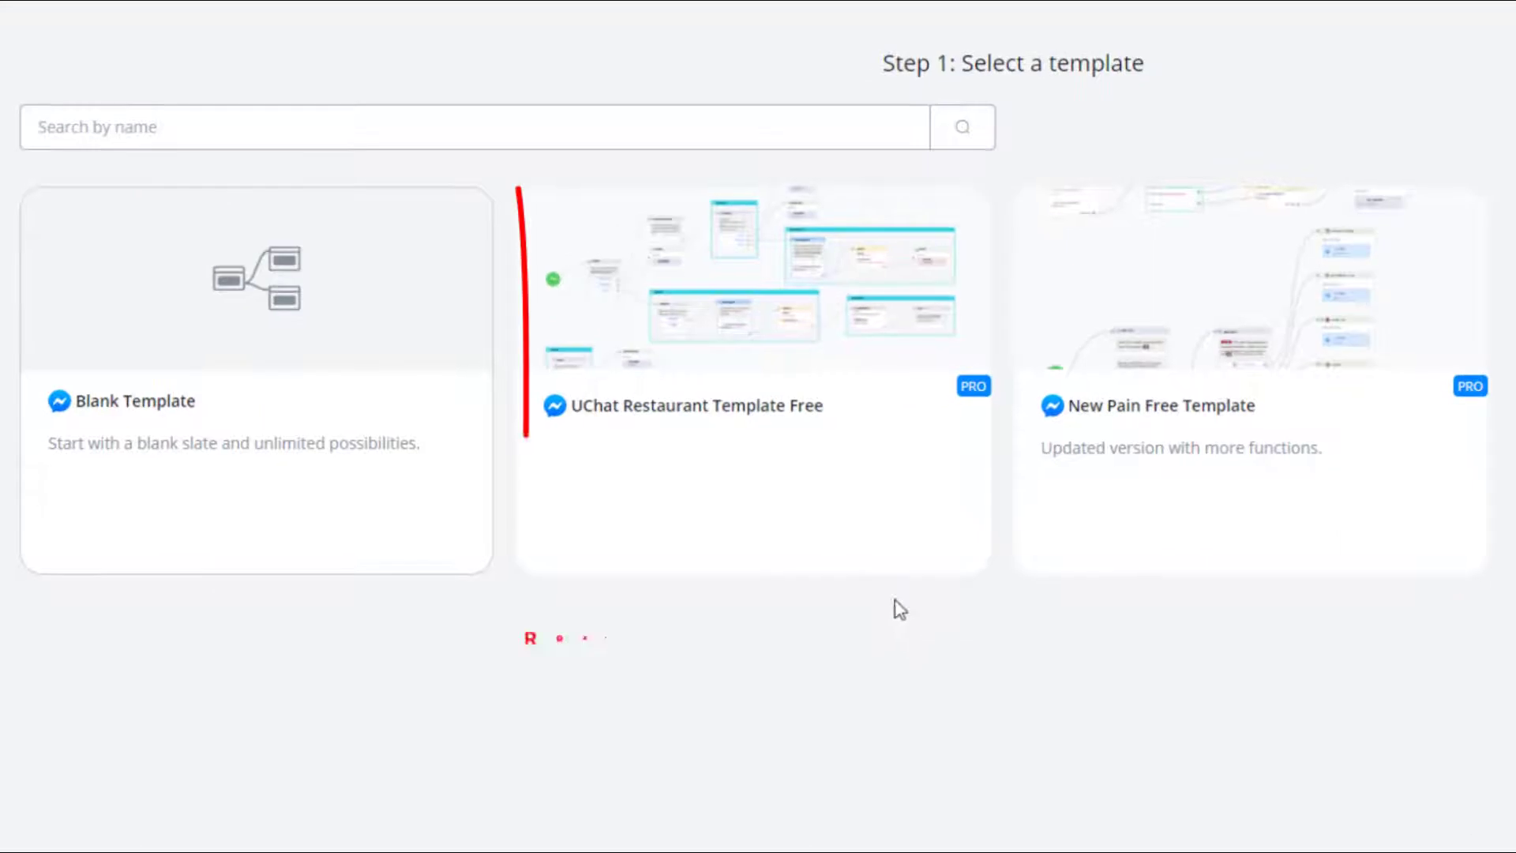
pyautogui.moveTo(865, 549)
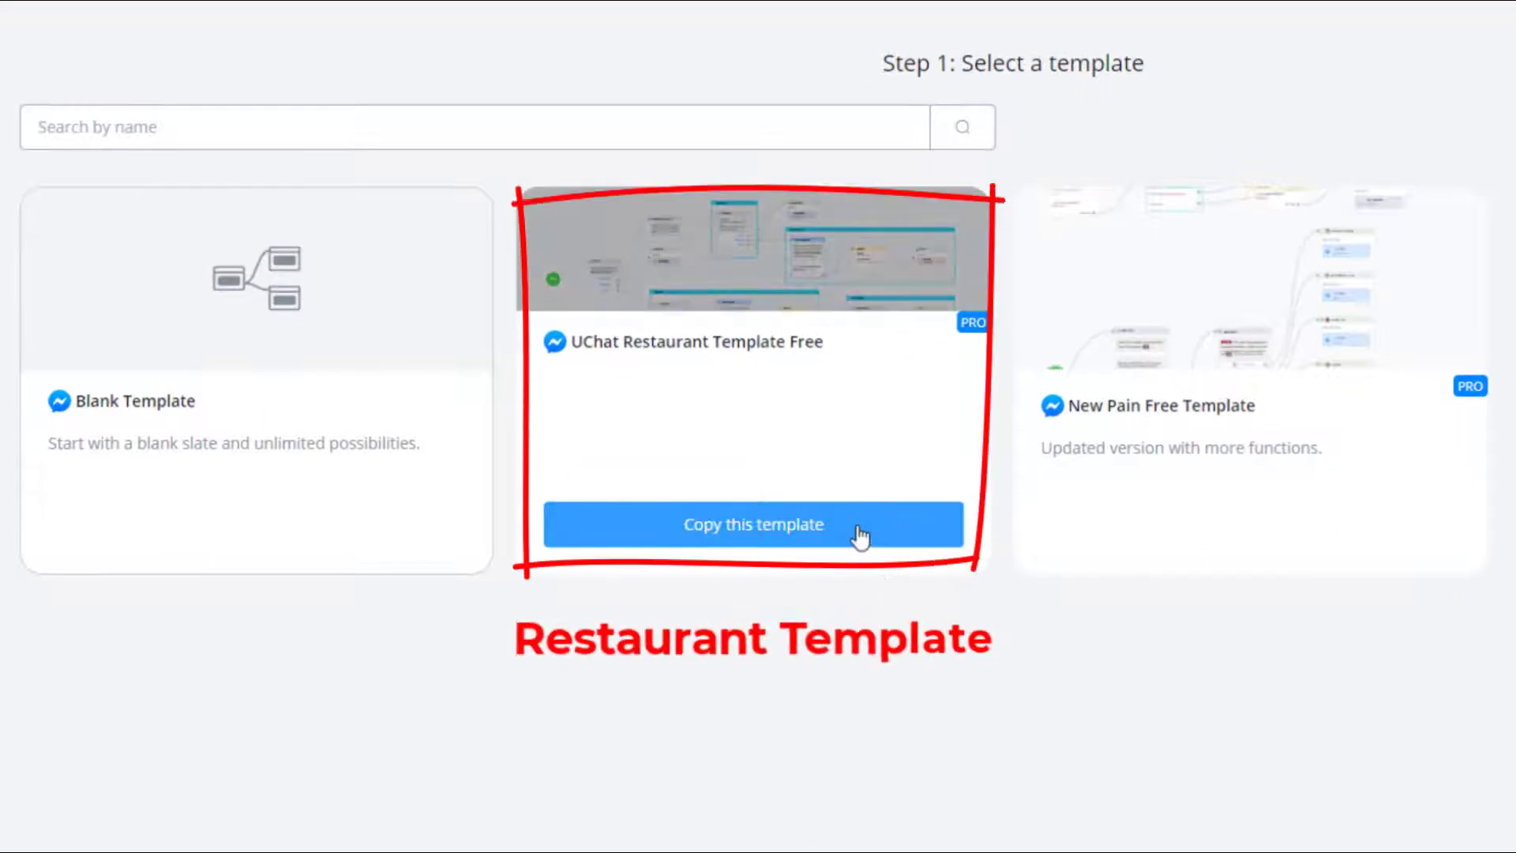
pyautogui.click(860, 531)
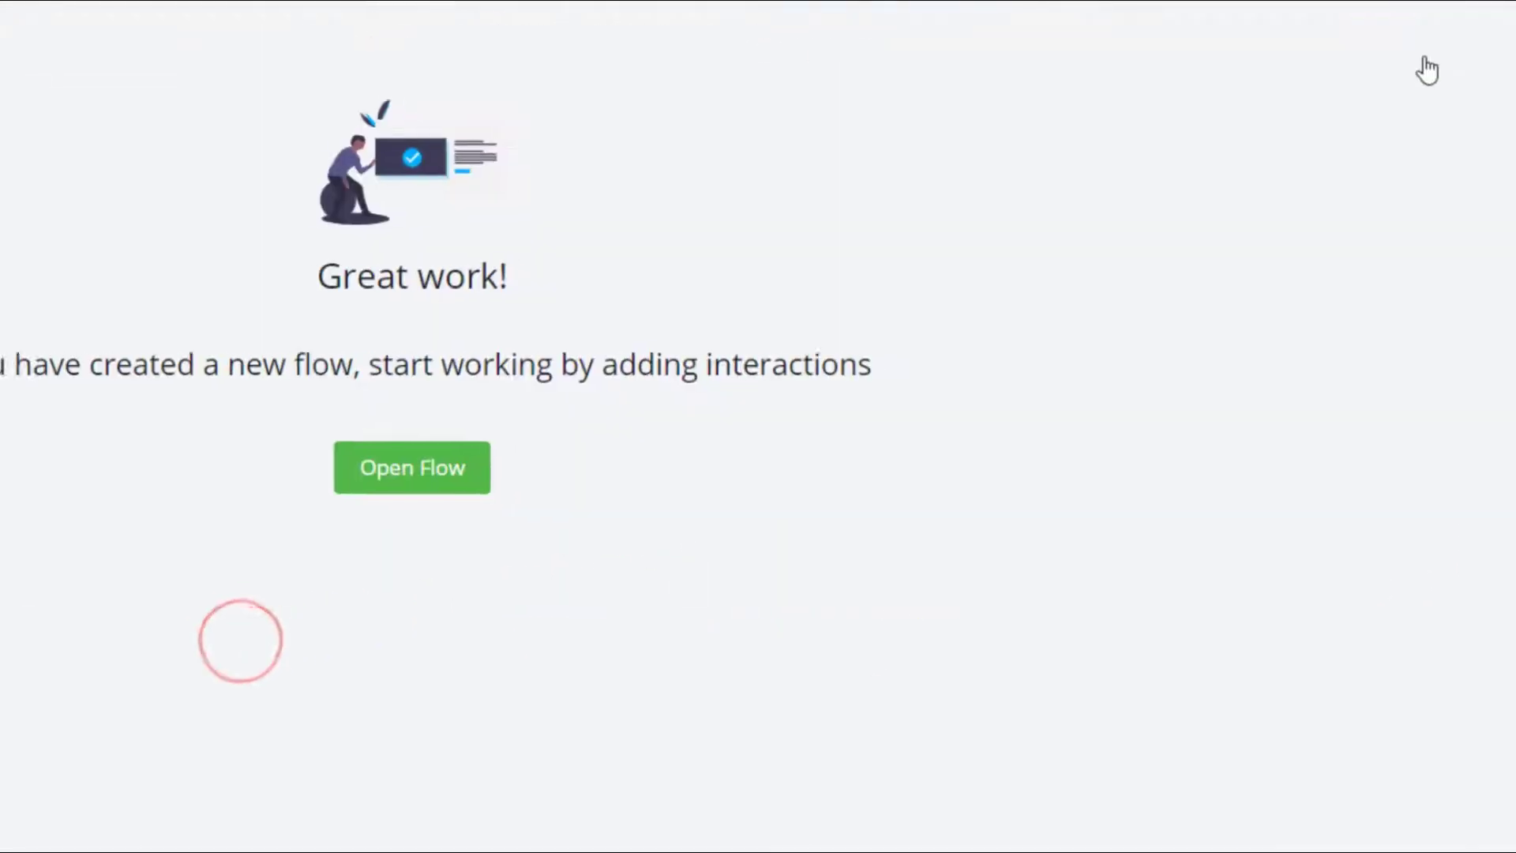
pyautogui.click(436, 478)
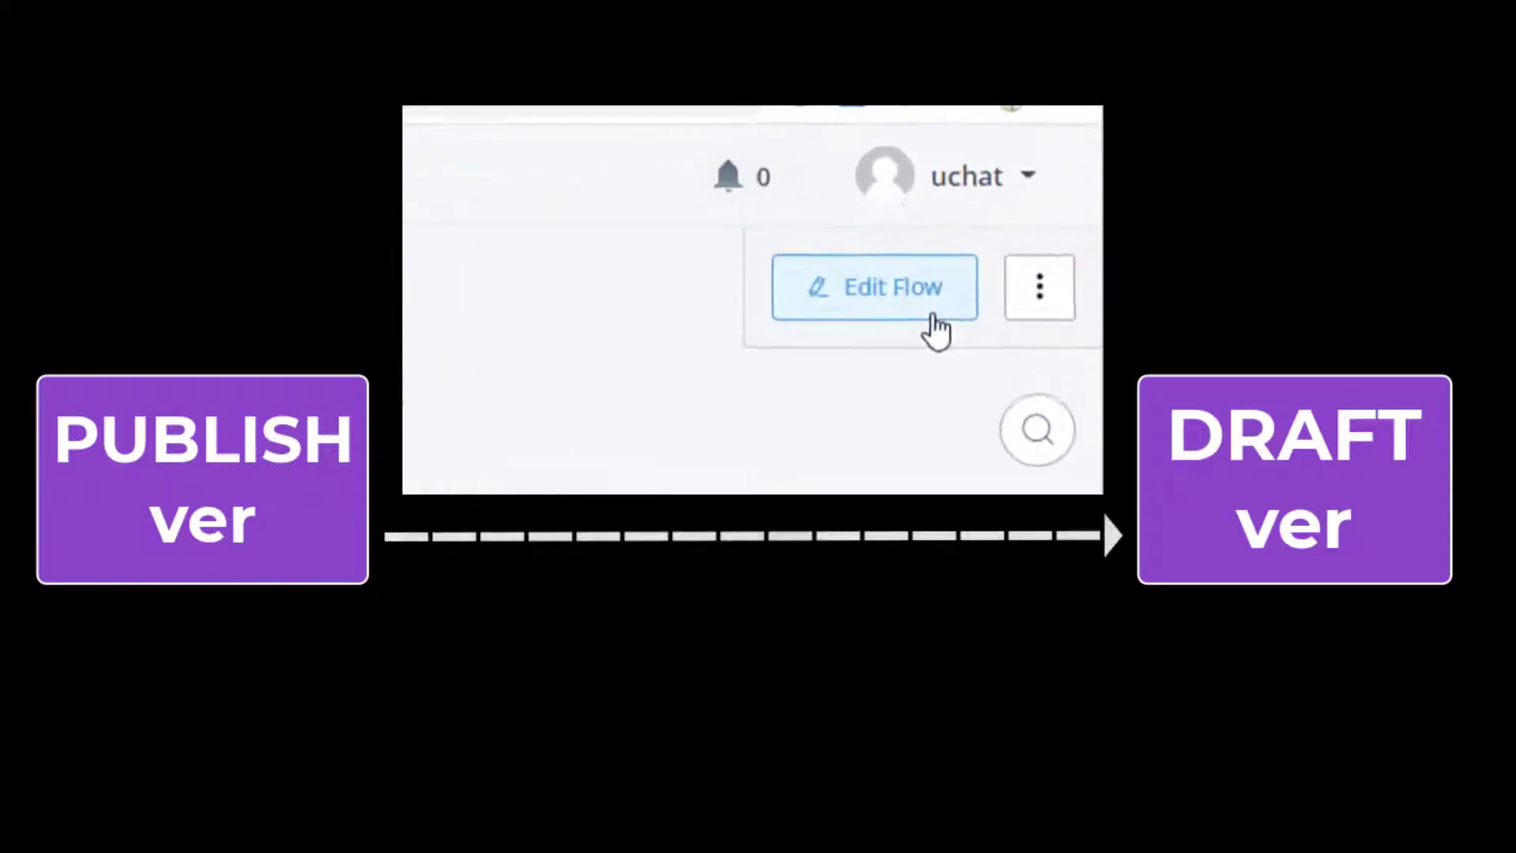
# - Switch the flow from its published version to the draft version and return it to the published version
pyautogui.click(1025, 218)
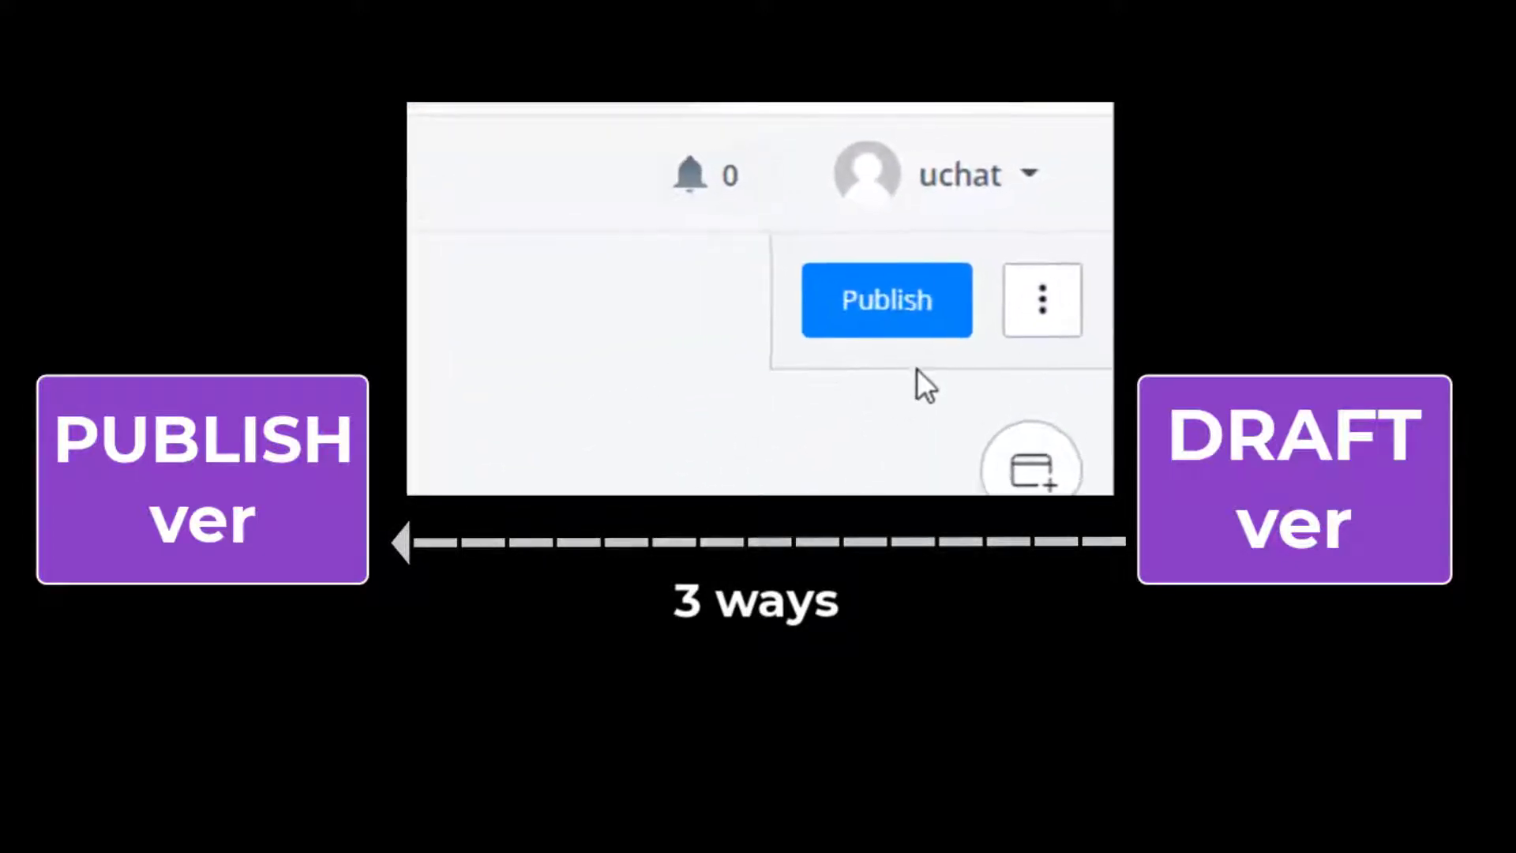
pyautogui.click(924, 368)
pyautogui.click(924, 365)
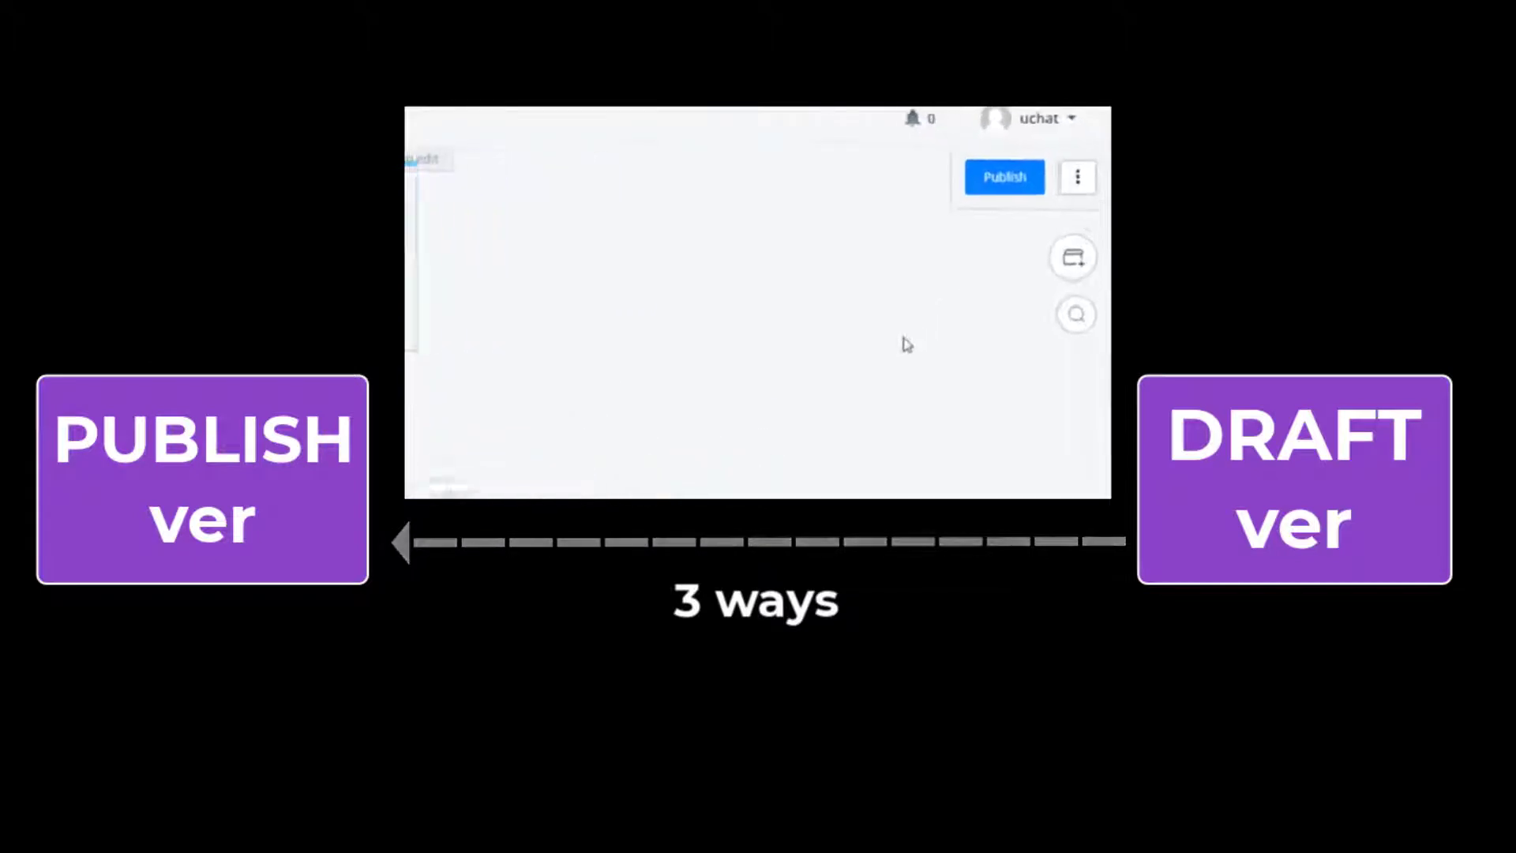
pyautogui.click(1064, 194)
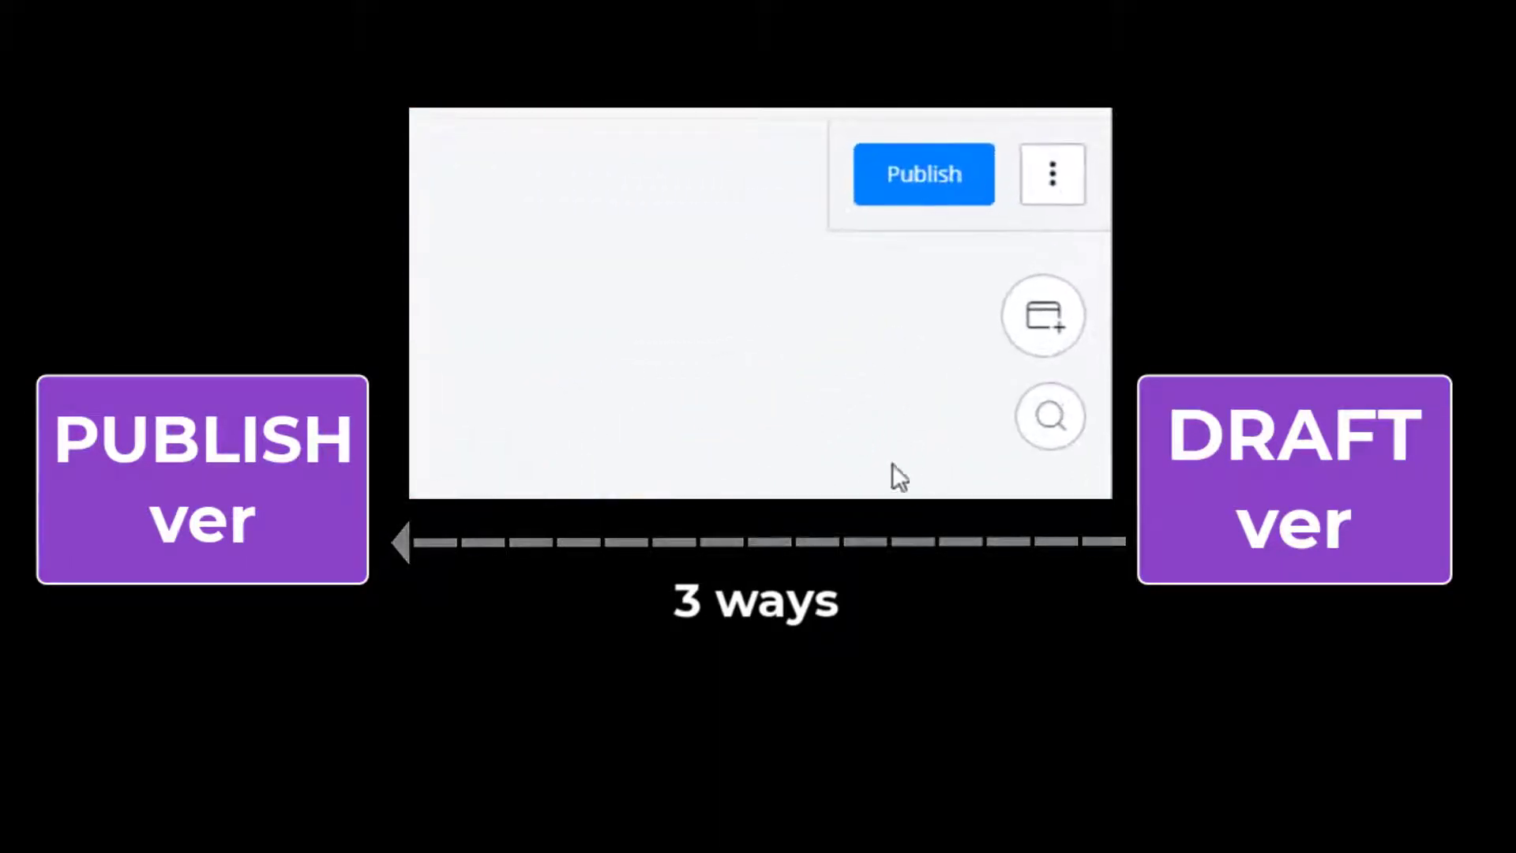
pyautogui.click(1051, 195)
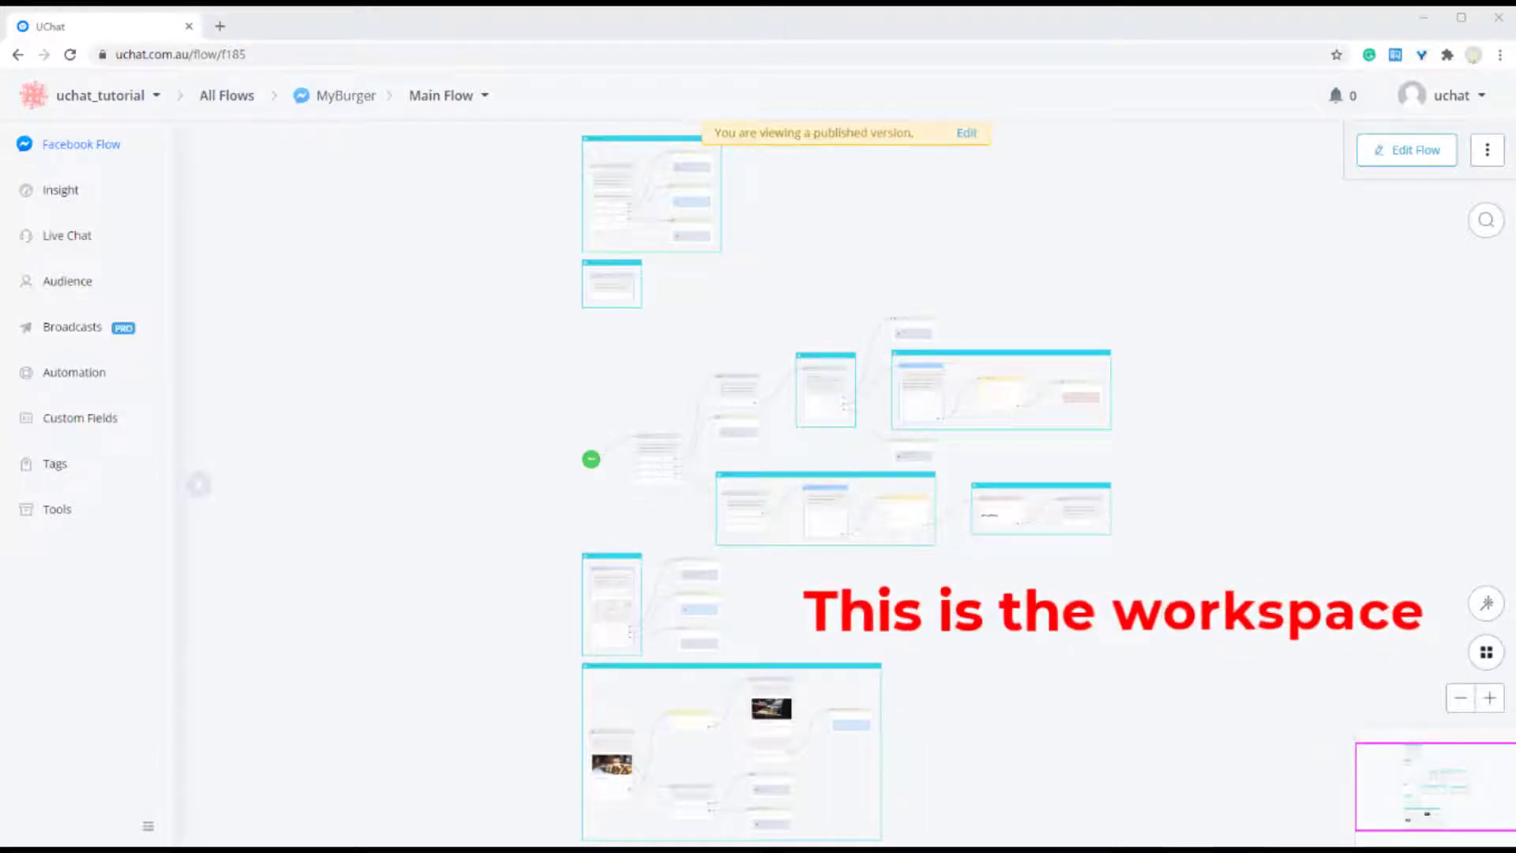
# - Switch the published Main Flow of MyBurger to edit mode
pyautogui.scroll(5, 608, 617)
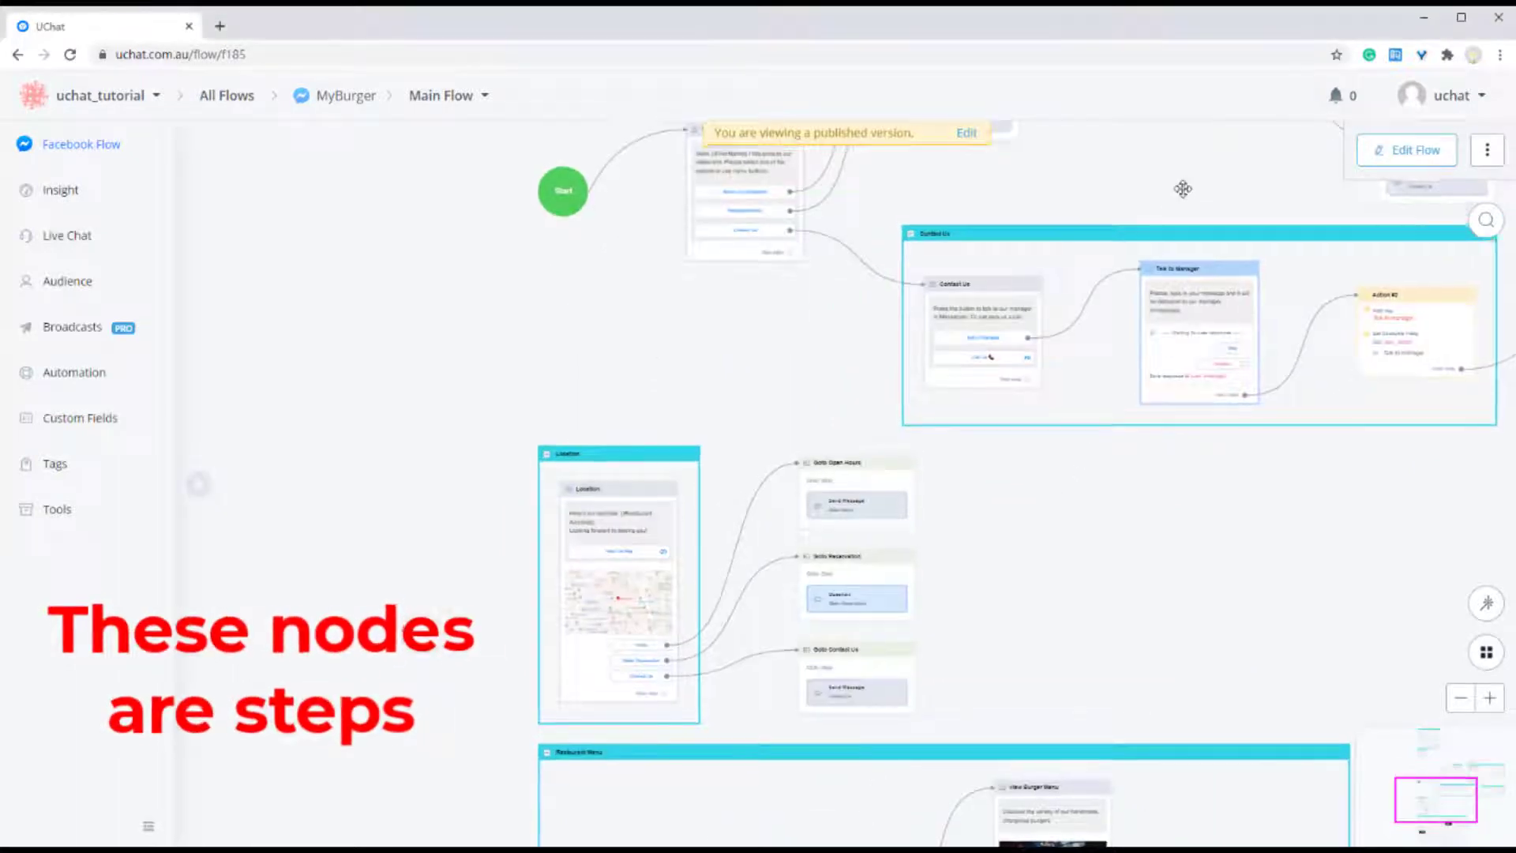
pyautogui.moveTo(1182, 187); pyautogui.dragTo(1138, 340)
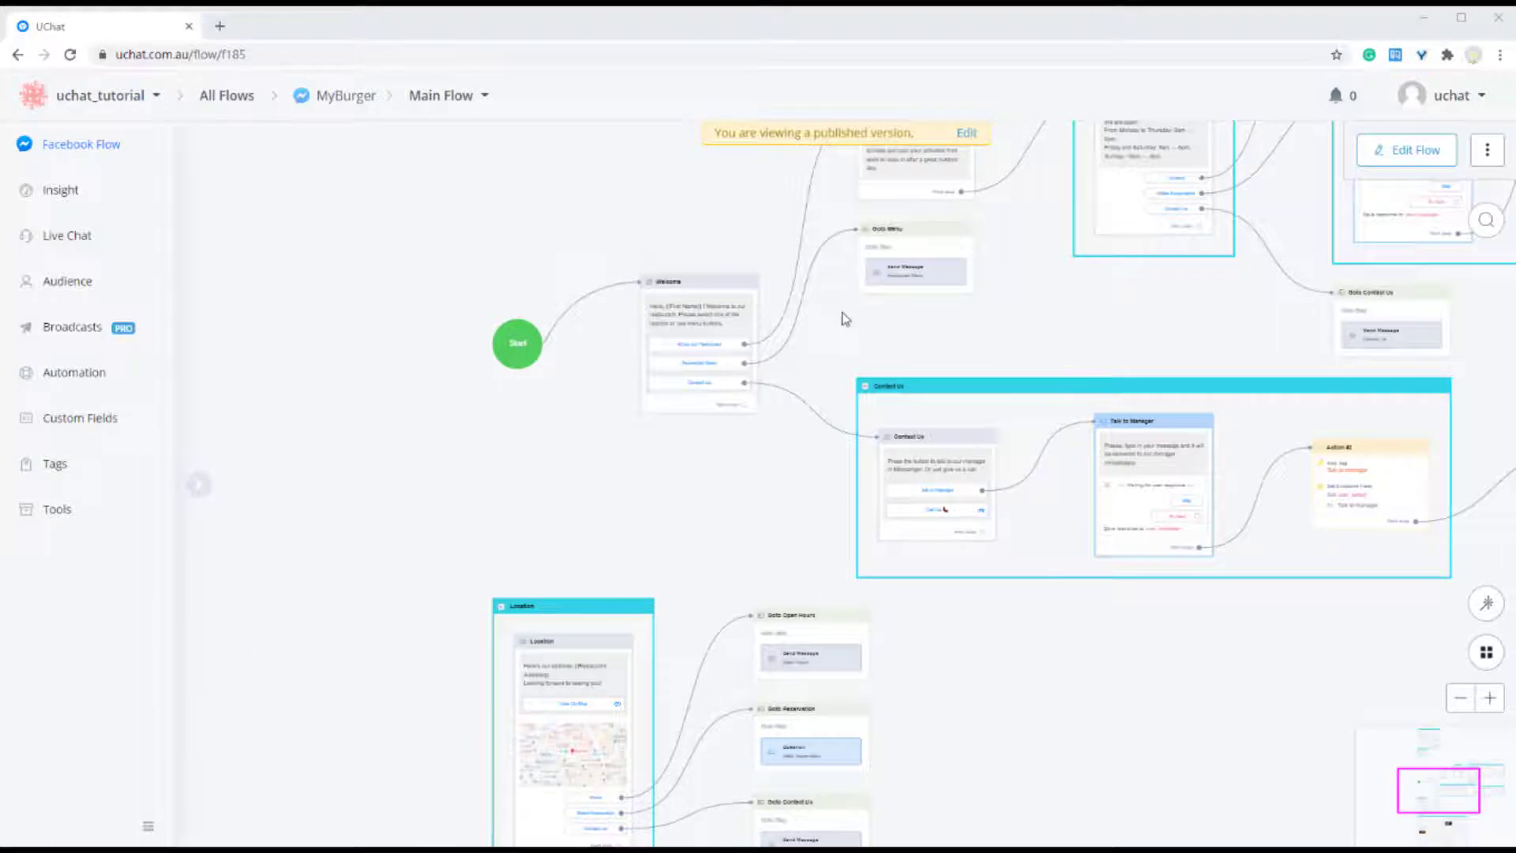
pyautogui.moveTo(845, 318); pyautogui.dragTo(771, 471)
pyautogui.scroll(3, 750, 466)
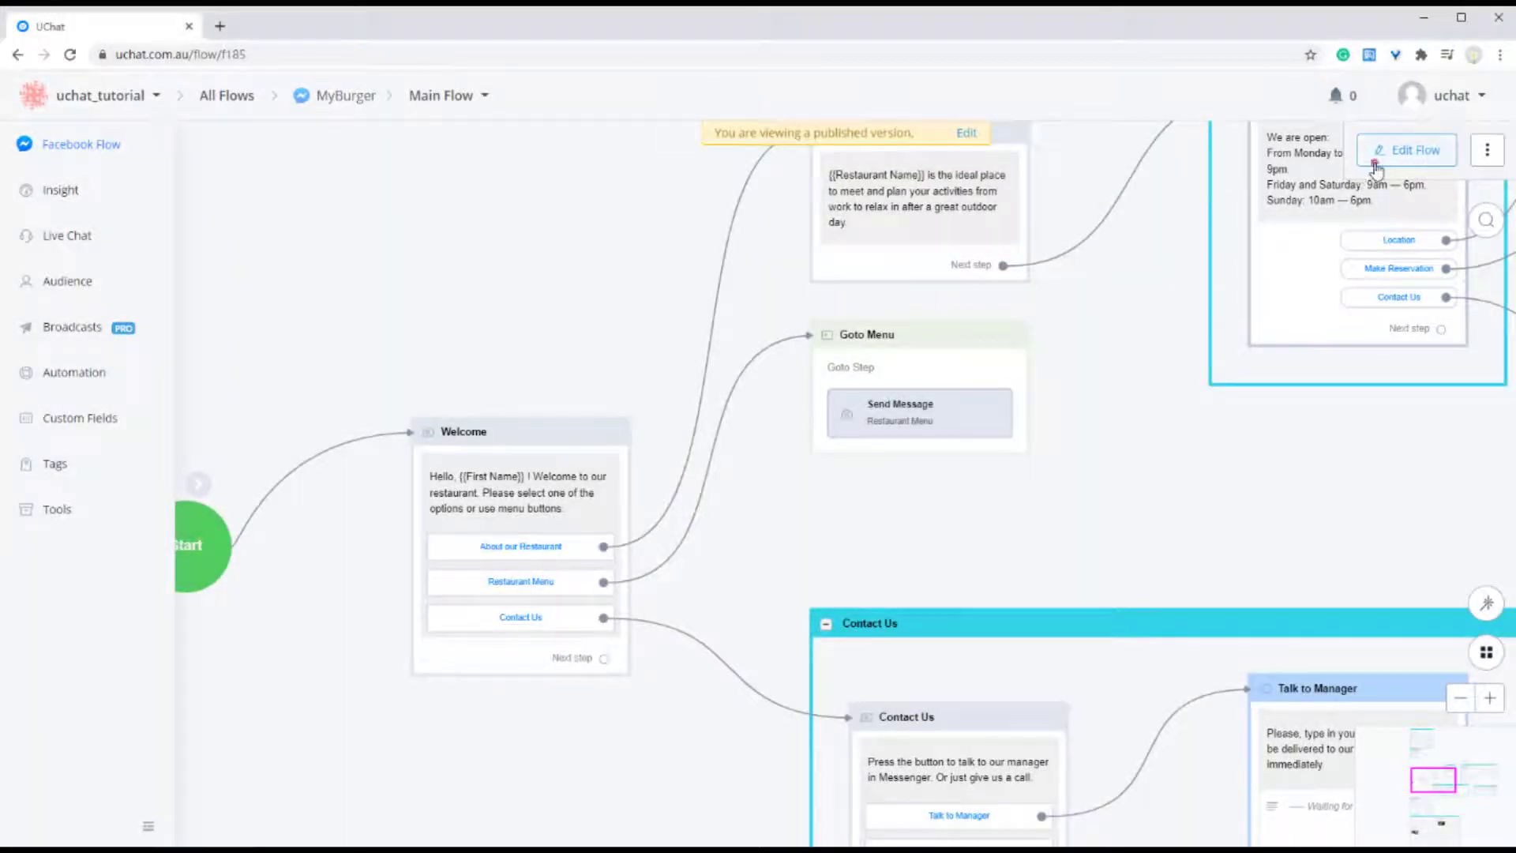
pyautogui.click(1375, 164)
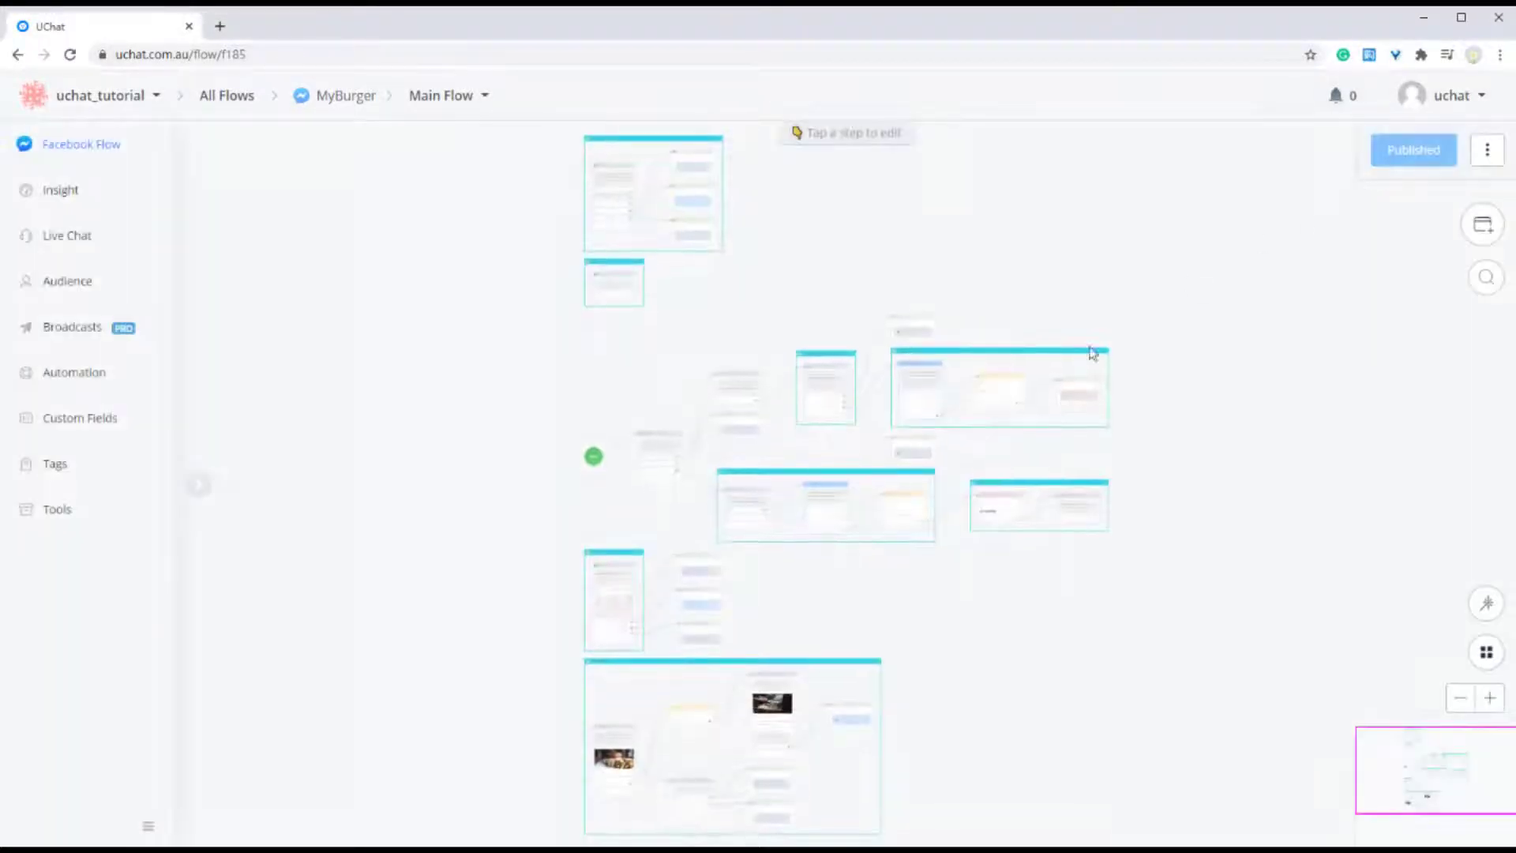
# - Open the choices of new step types on the empty canvas near the Start node
pyautogui.scroll(5, 544, 531)
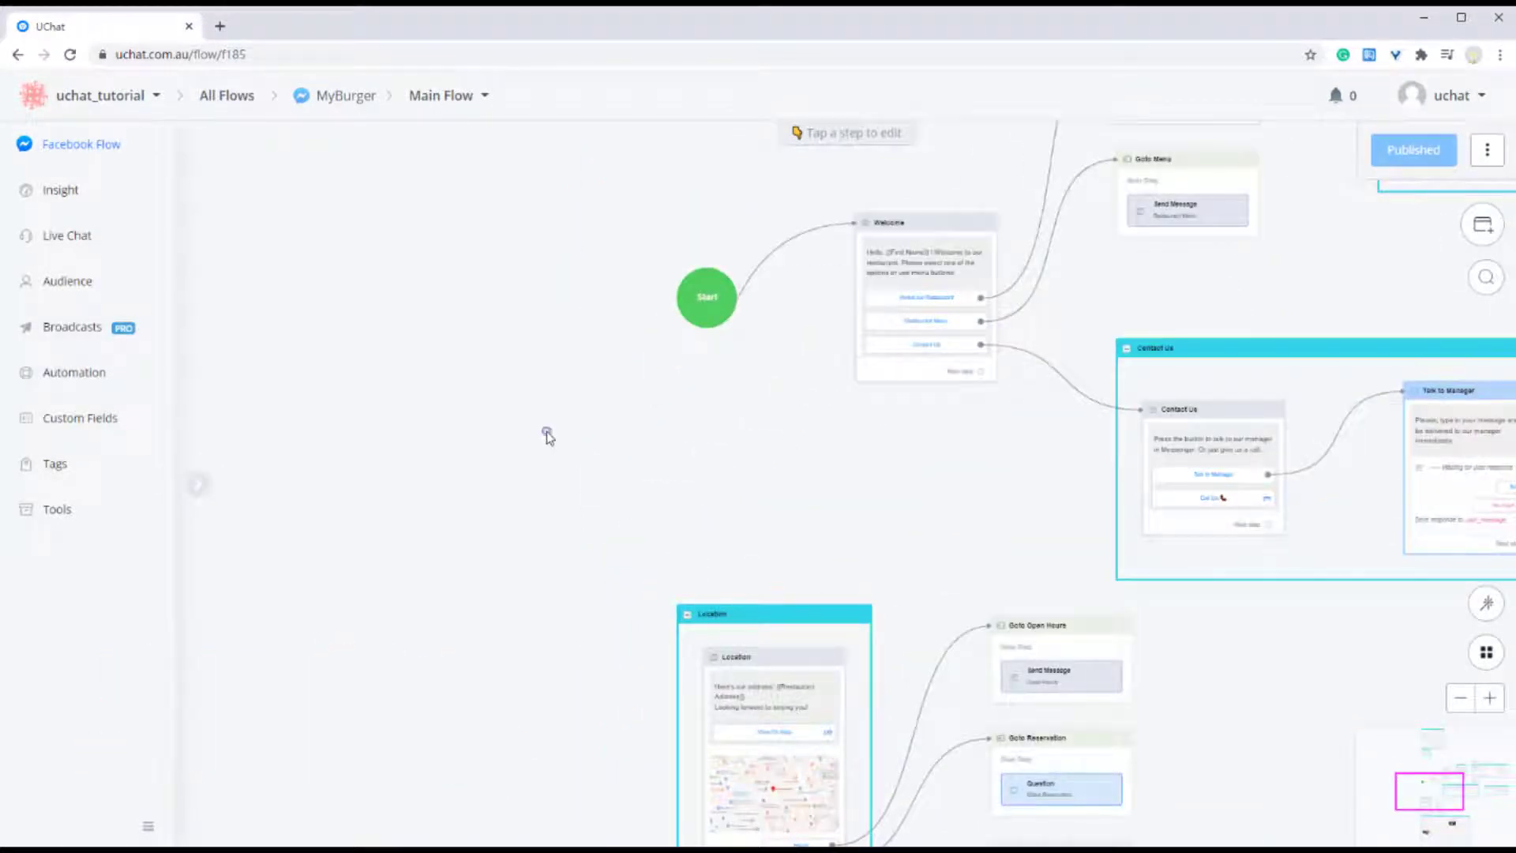
pyautogui.rightClick(547, 435)
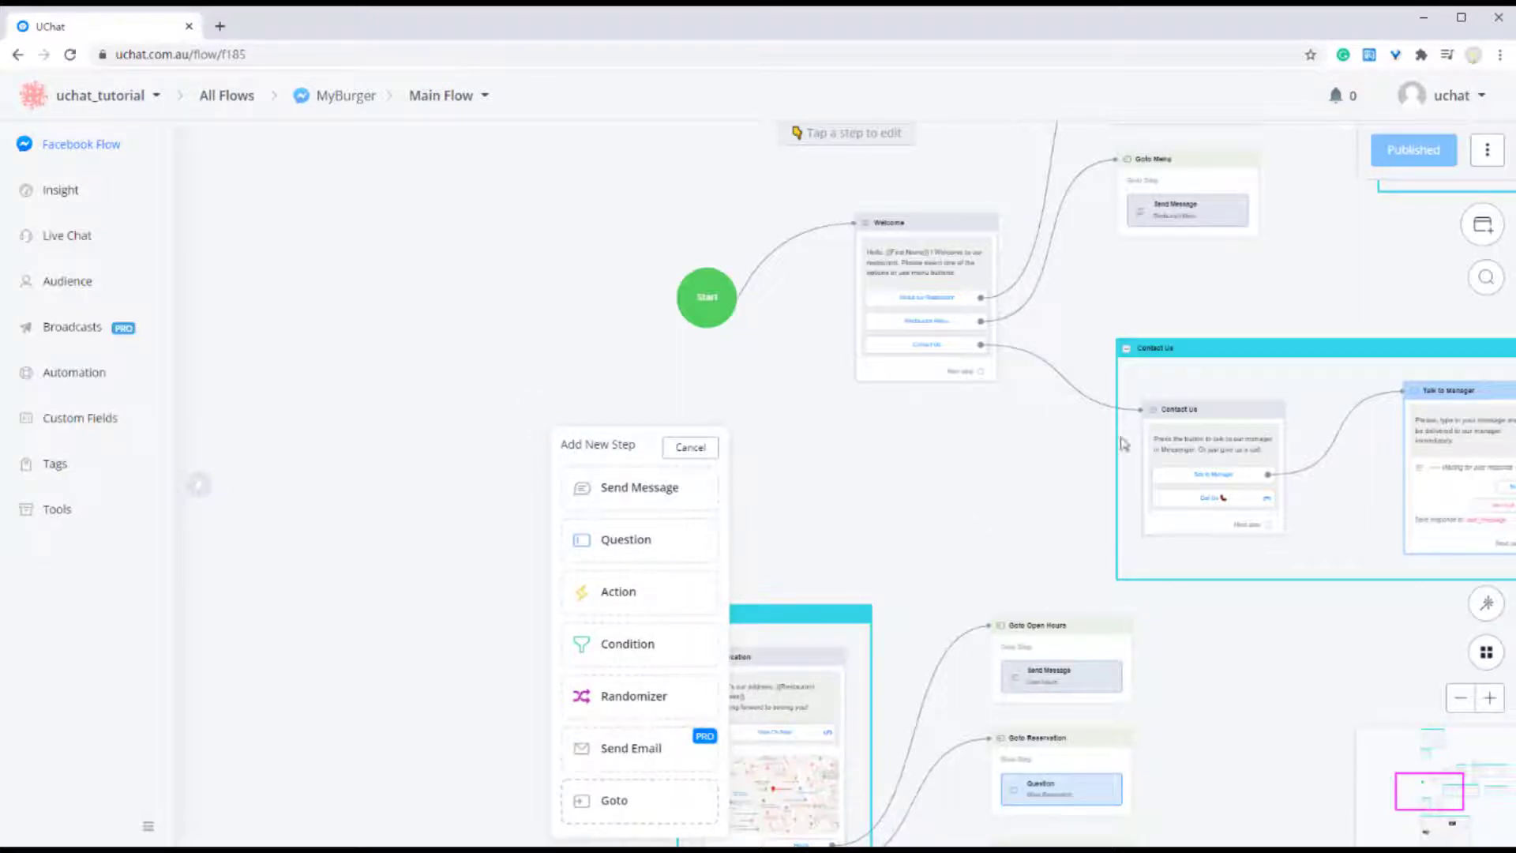
pyautogui.click(1483, 241)
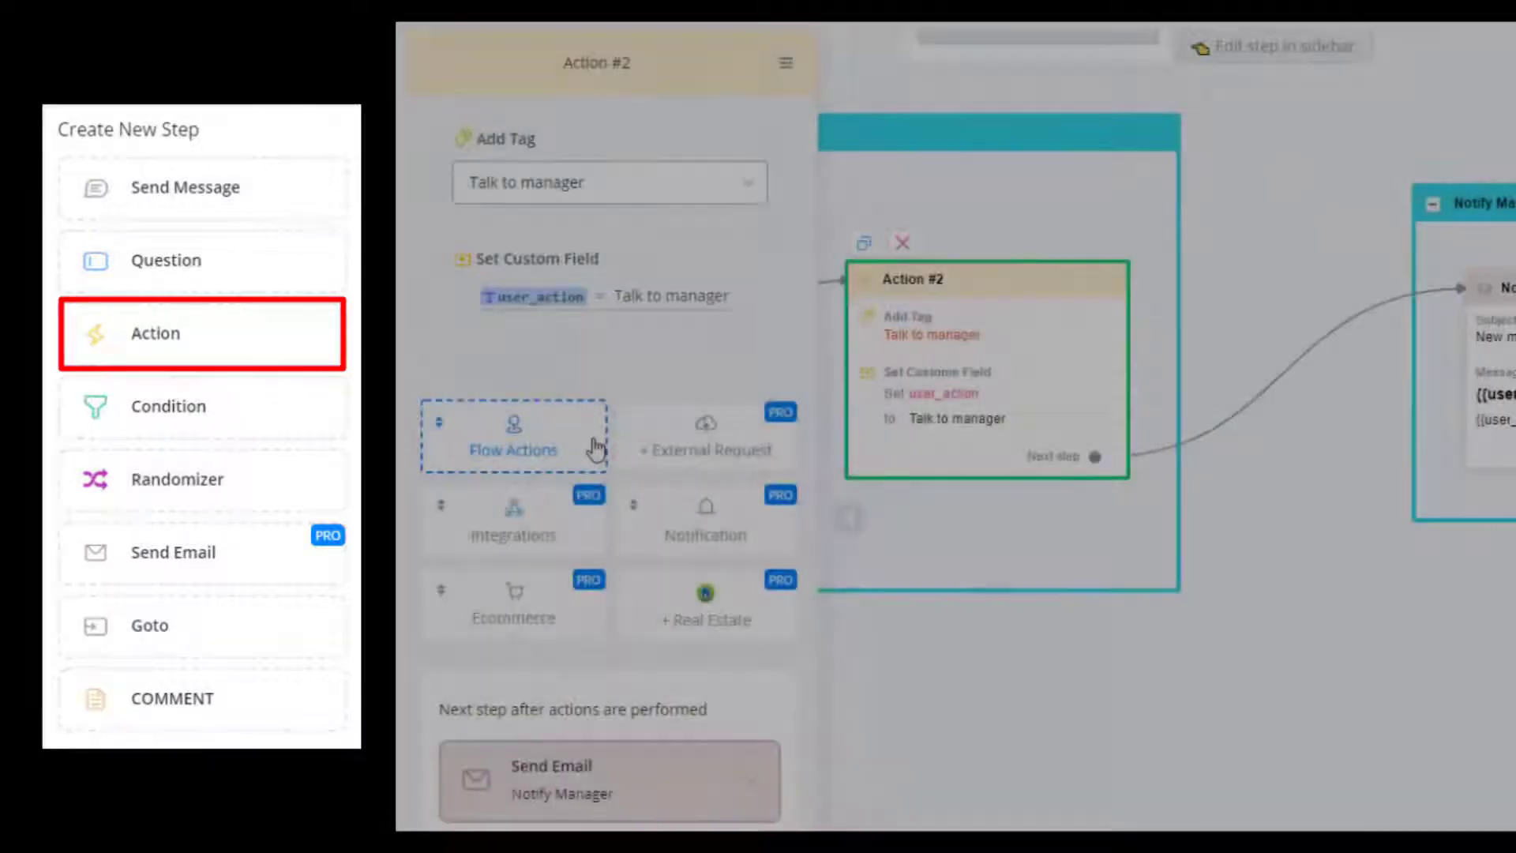
# - Look through the Flow Actions, Integrations, Notification, Ecommerce and Real Estate options available for the Action #2 step
pyautogui.click(596, 450)
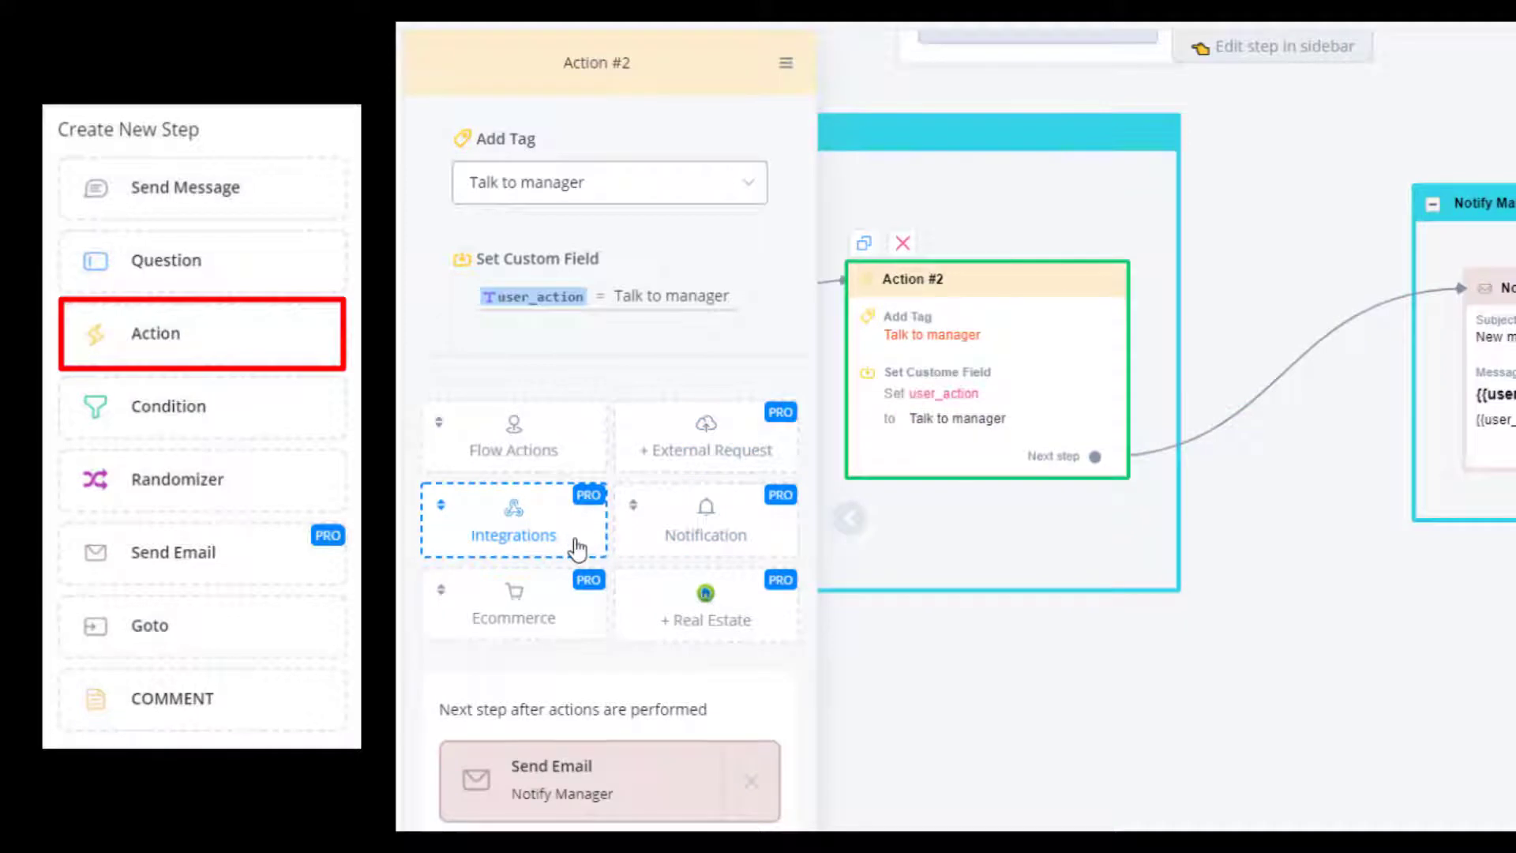
pyautogui.moveTo(578, 548)
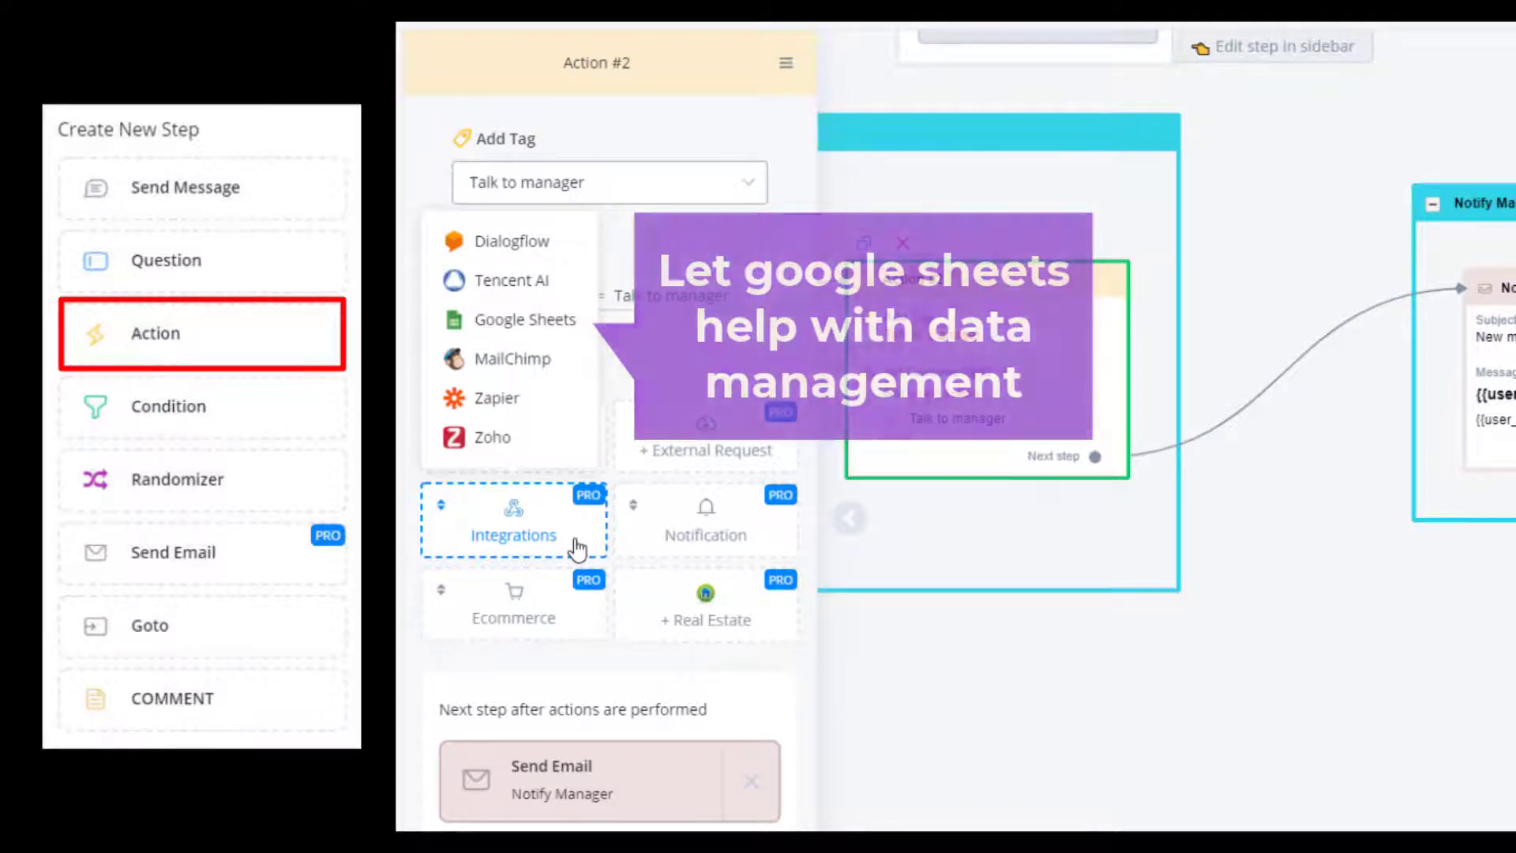
pyautogui.click(747, 553)
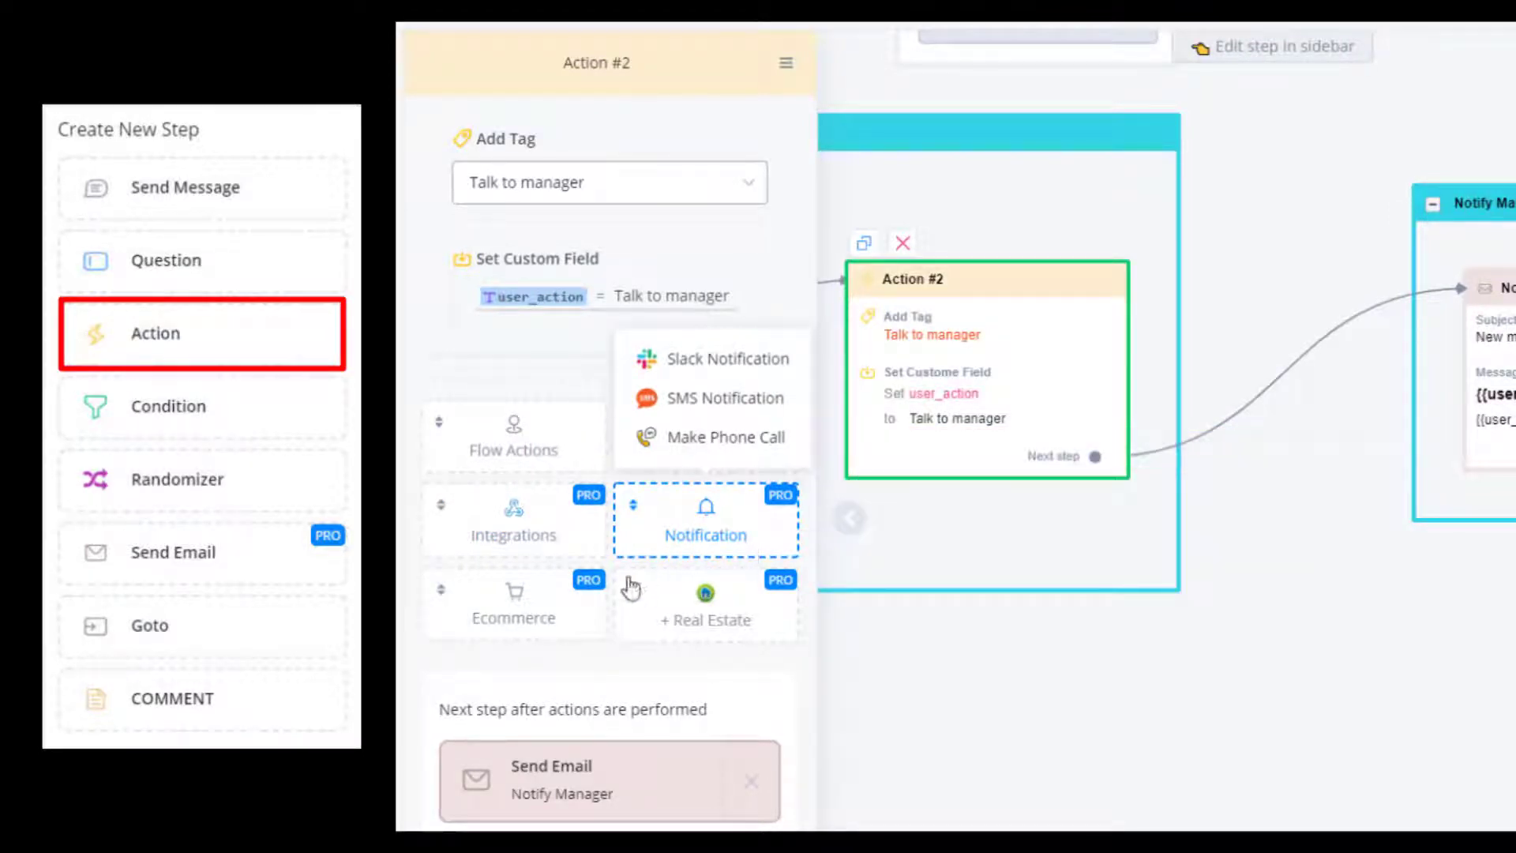
pyautogui.click(577, 631)
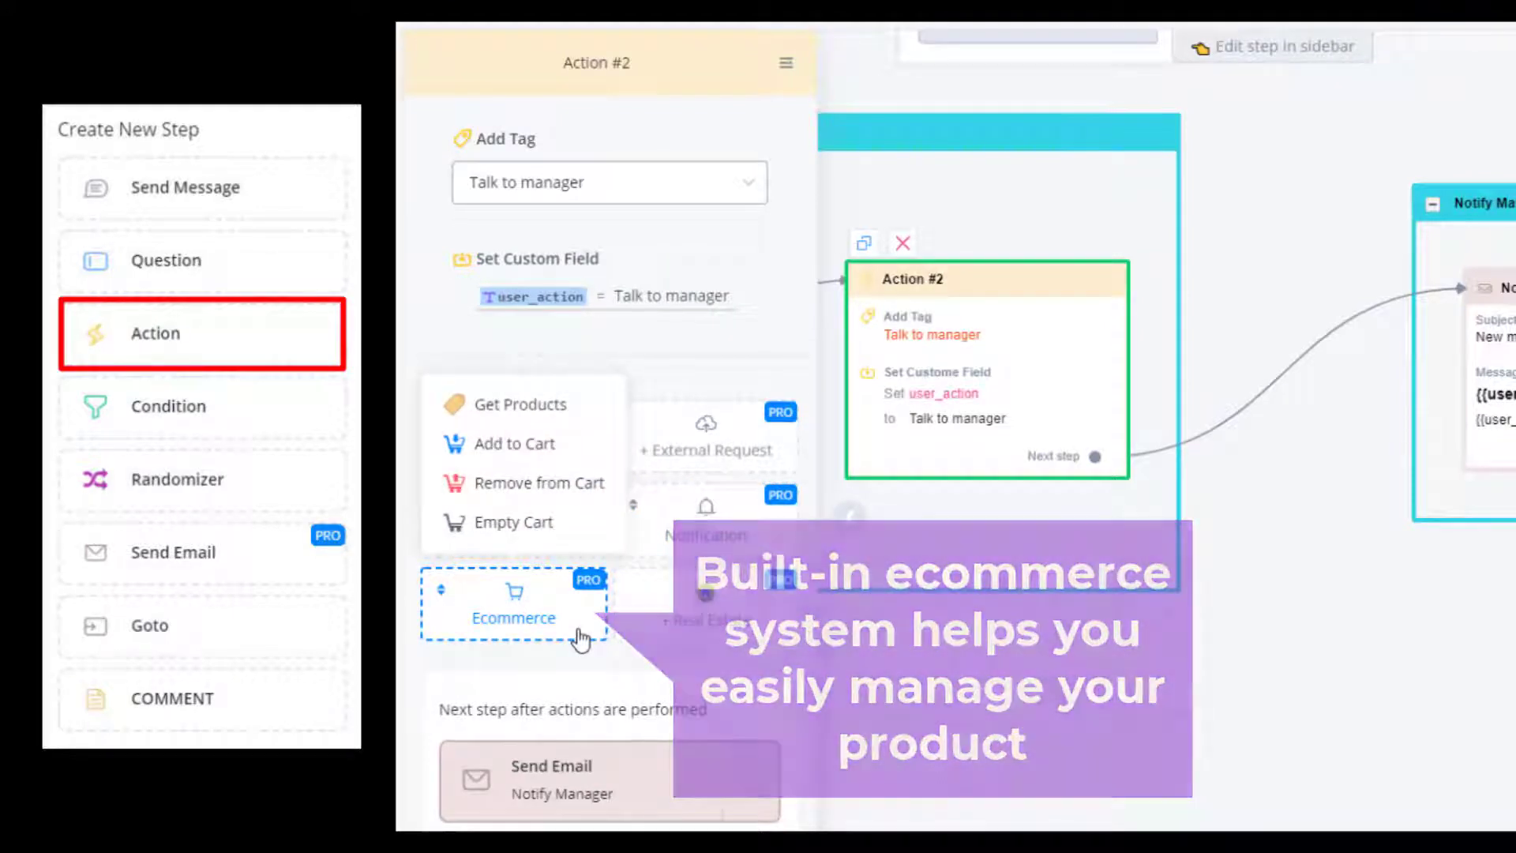
pyautogui.click(763, 636)
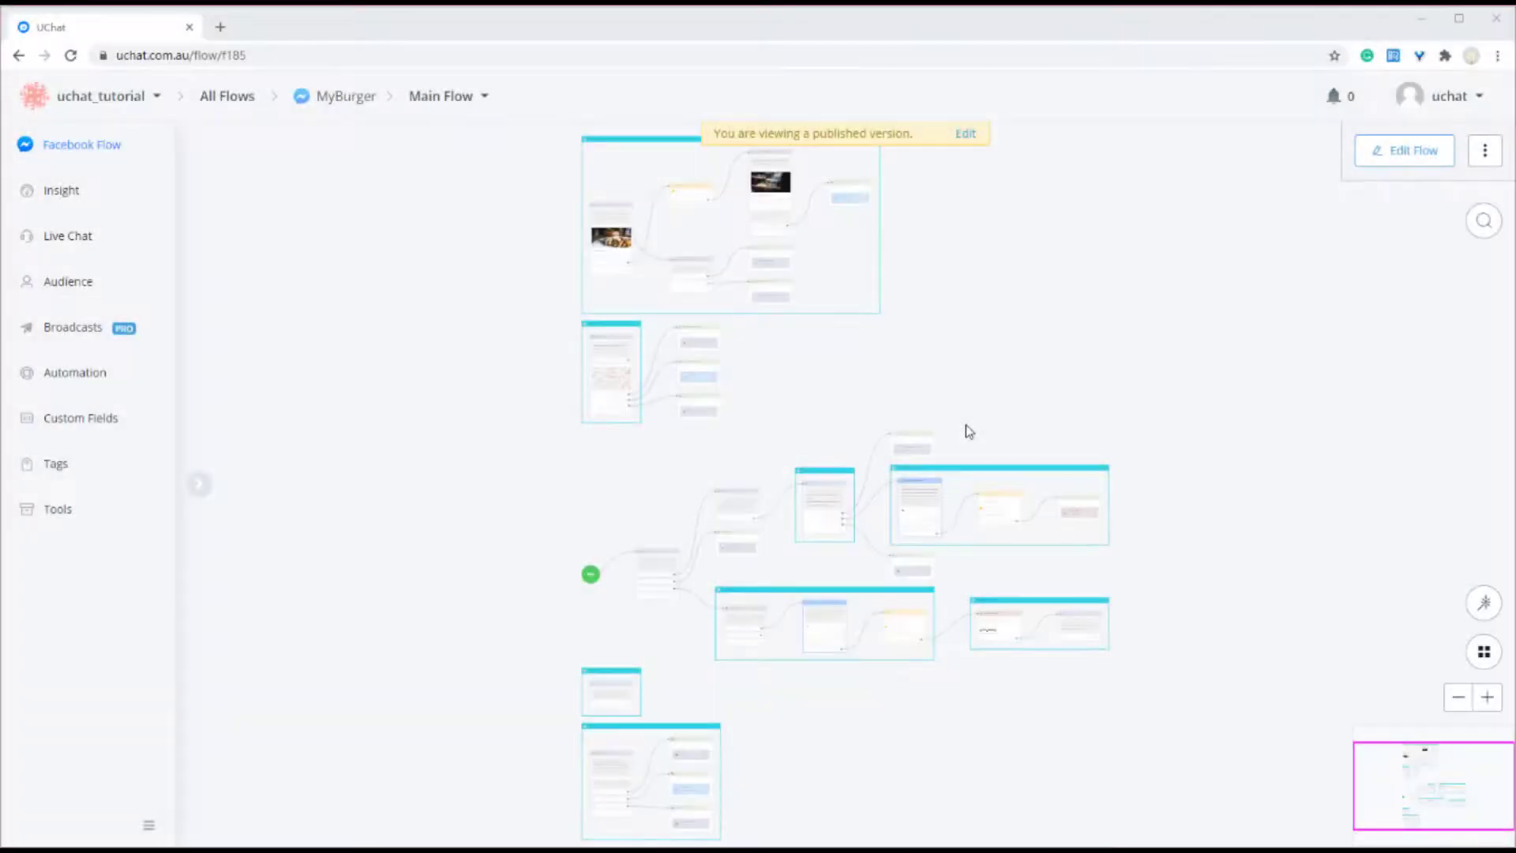
# - Put the MyBurger flow back into edit mode and view the Welcome step up close
pyautogui.click(1384, 164)
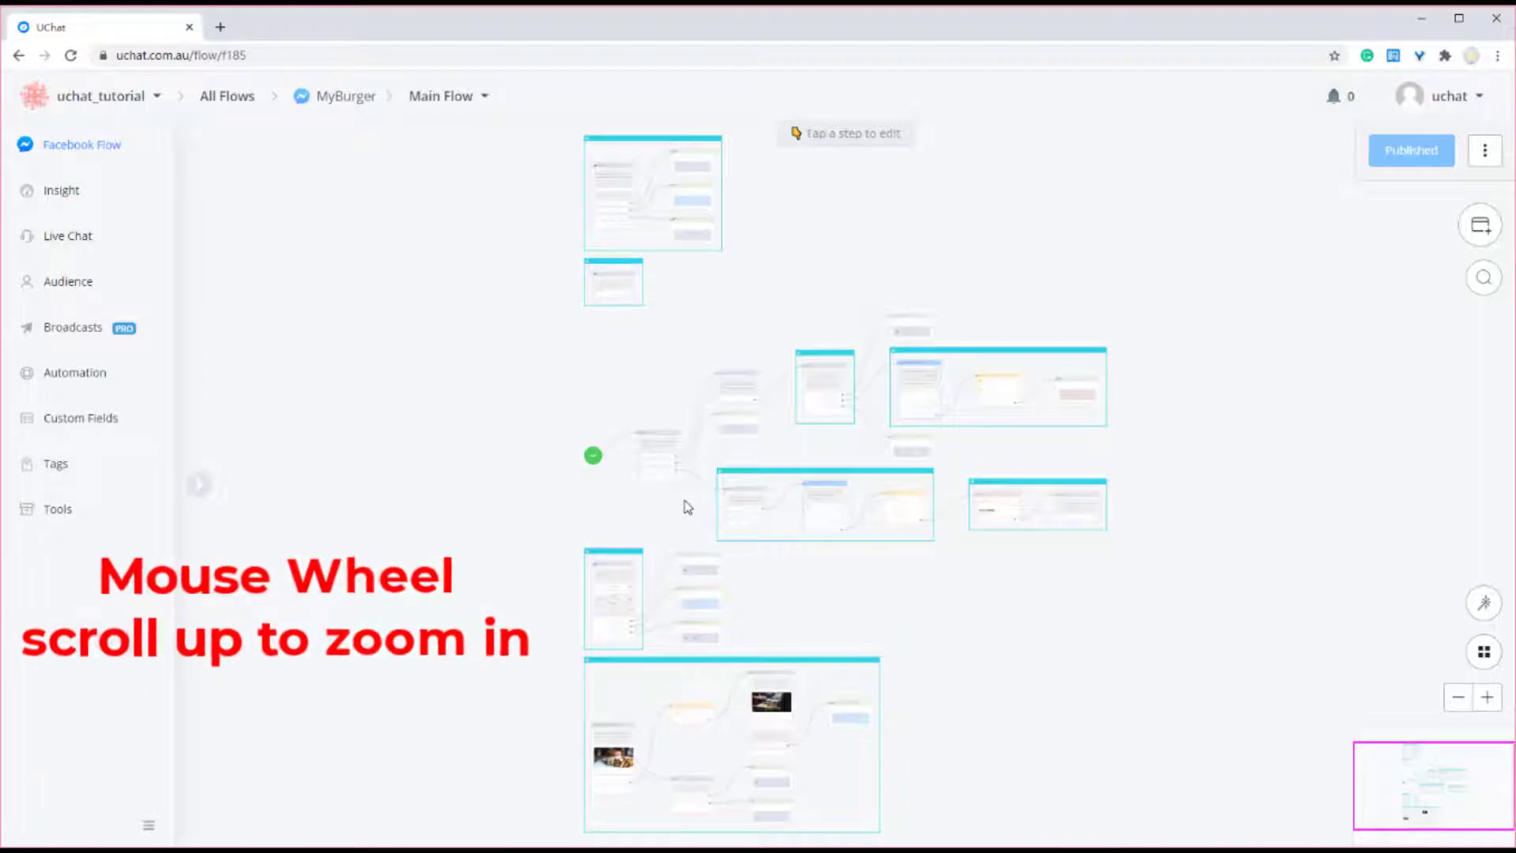
pyautogui.scroll(5, 687, 507)
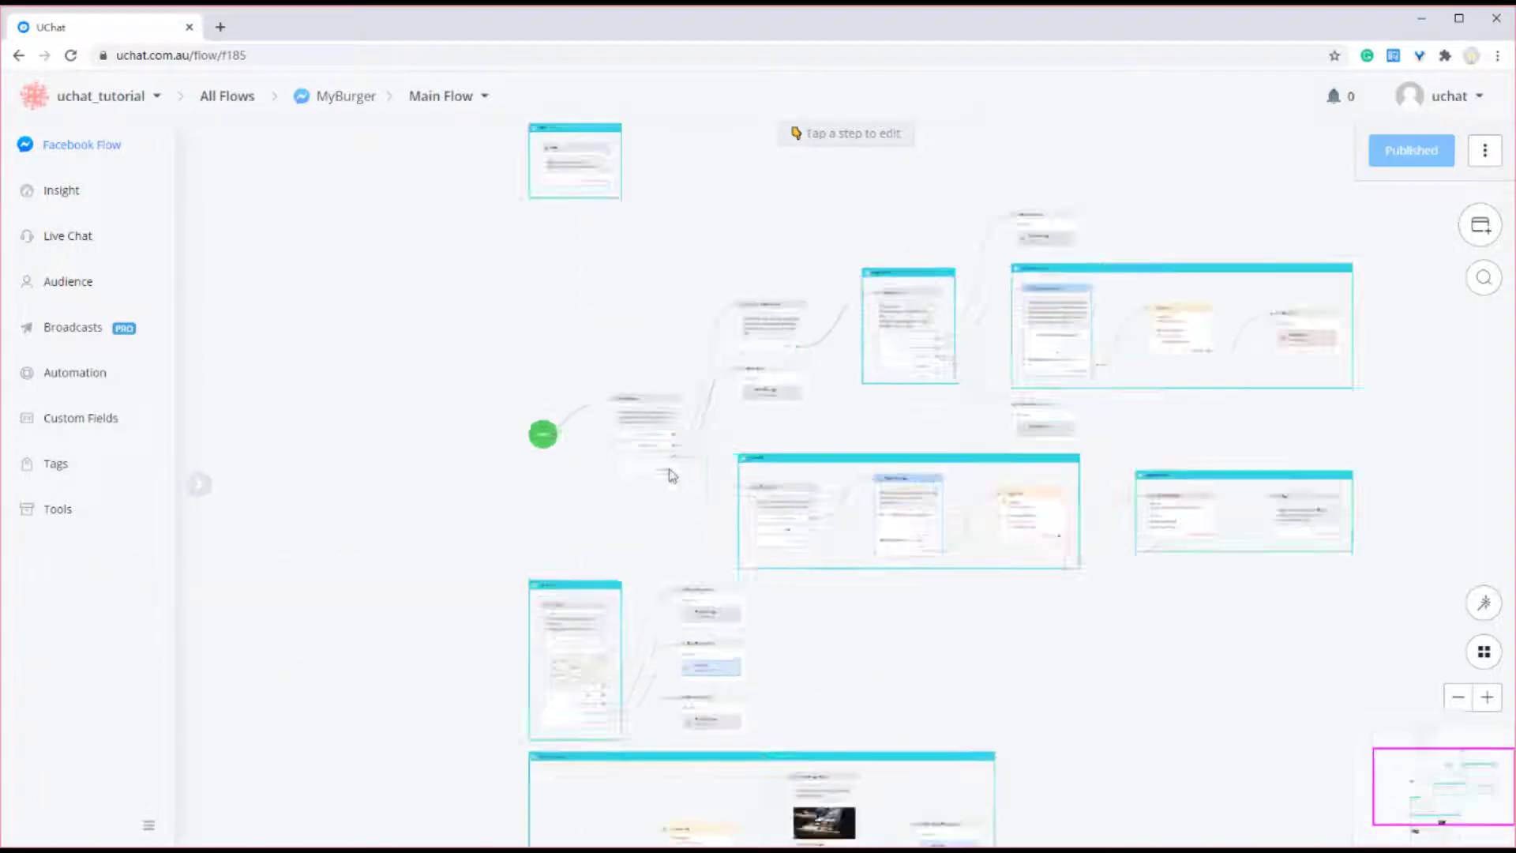
pyautogui.scroll(1, 619, 413)
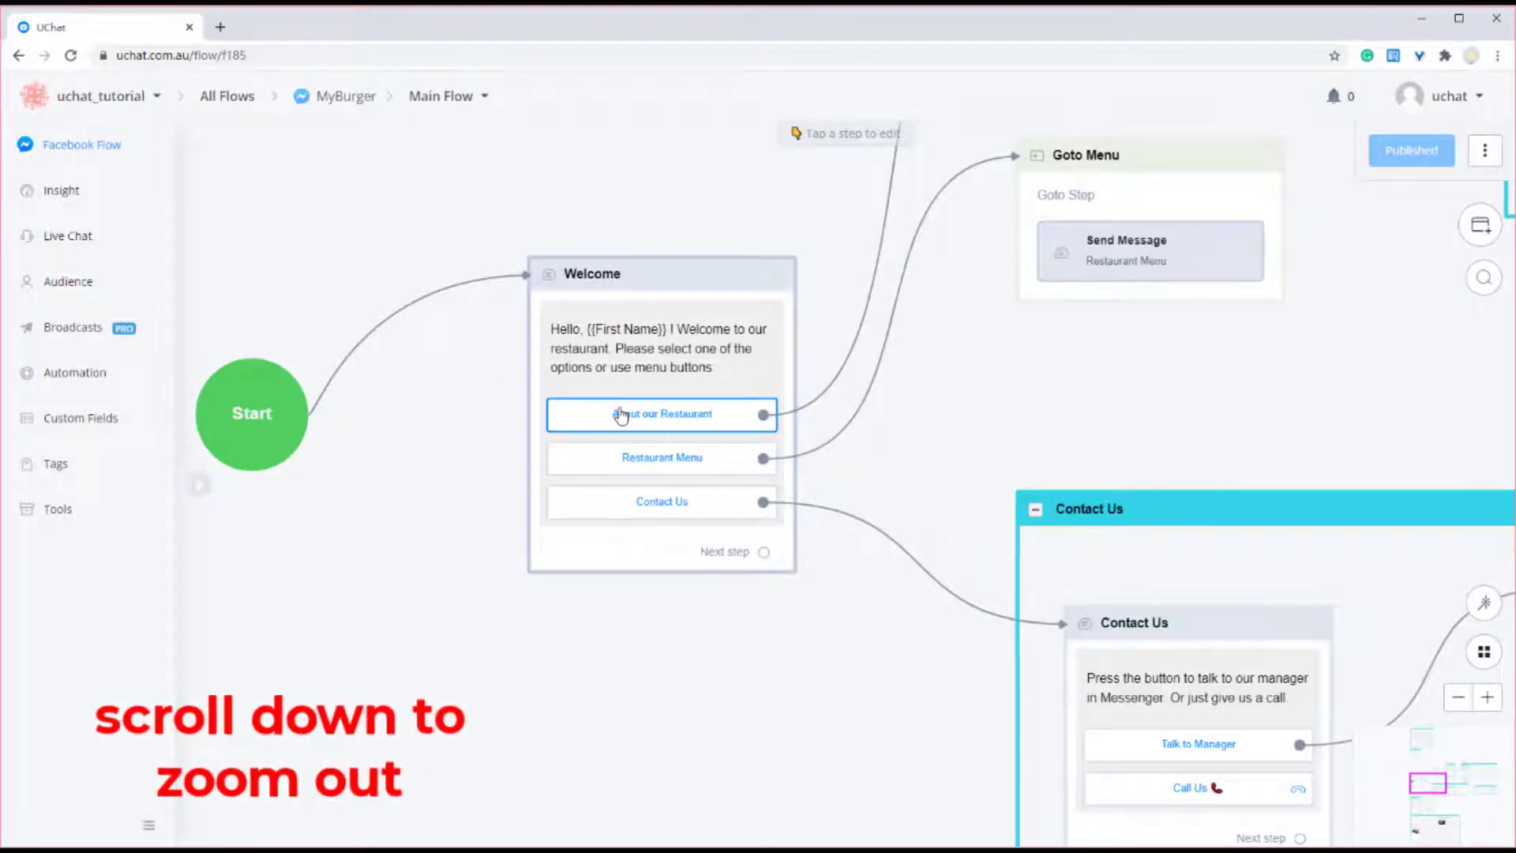
pyautogui.scroll(-5, 622, 415)
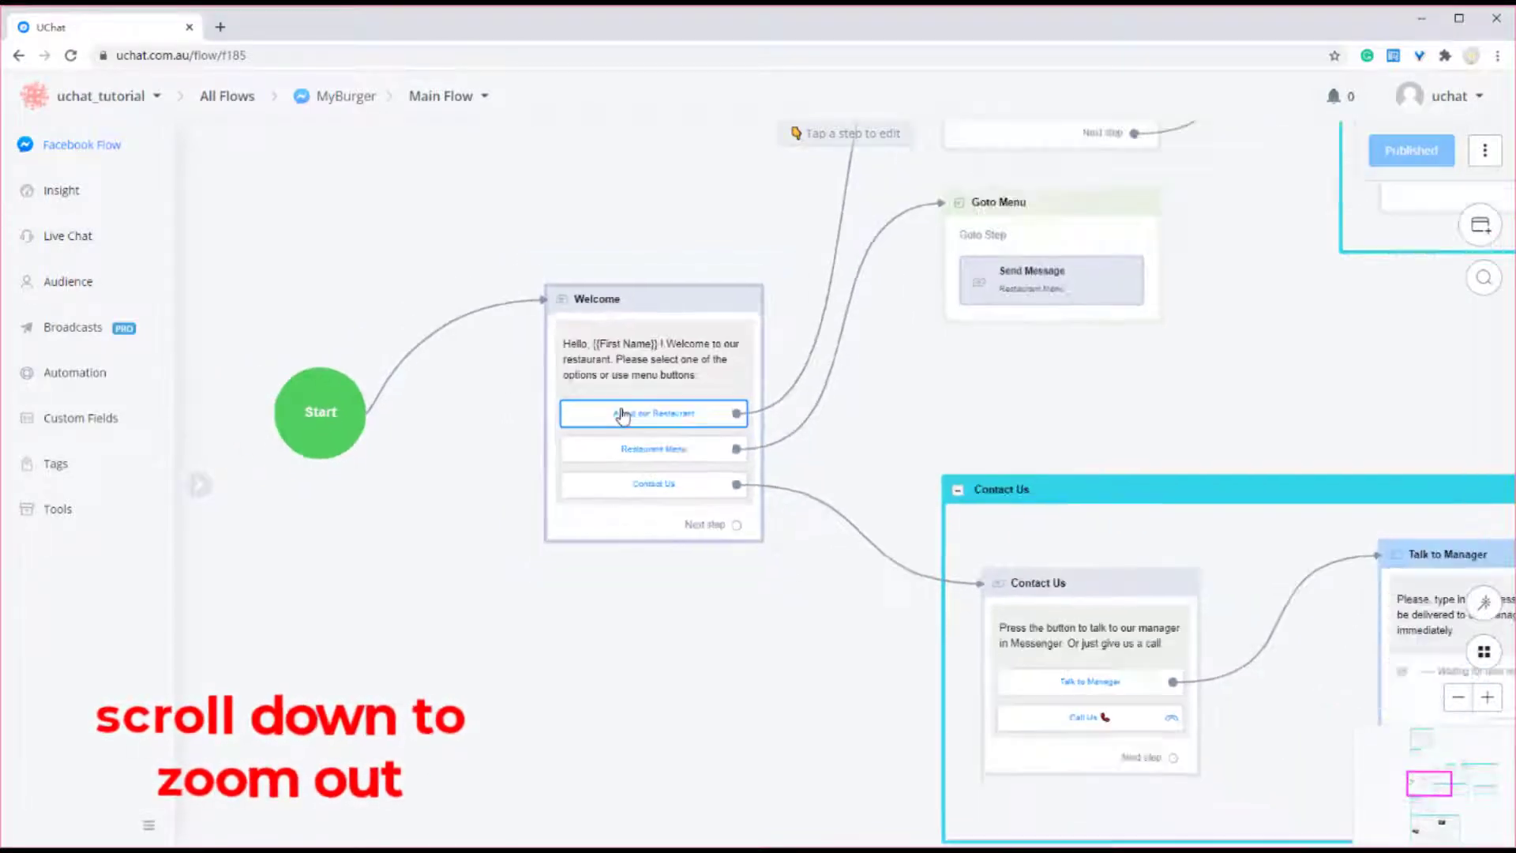
pyautogui.scroll(-3, 623, 414)
# - Magnify the canvas around the Goto Reservation and Goto Contact Us steps and zoom back out to the whole flow
pyautogui.click(1487, 696)
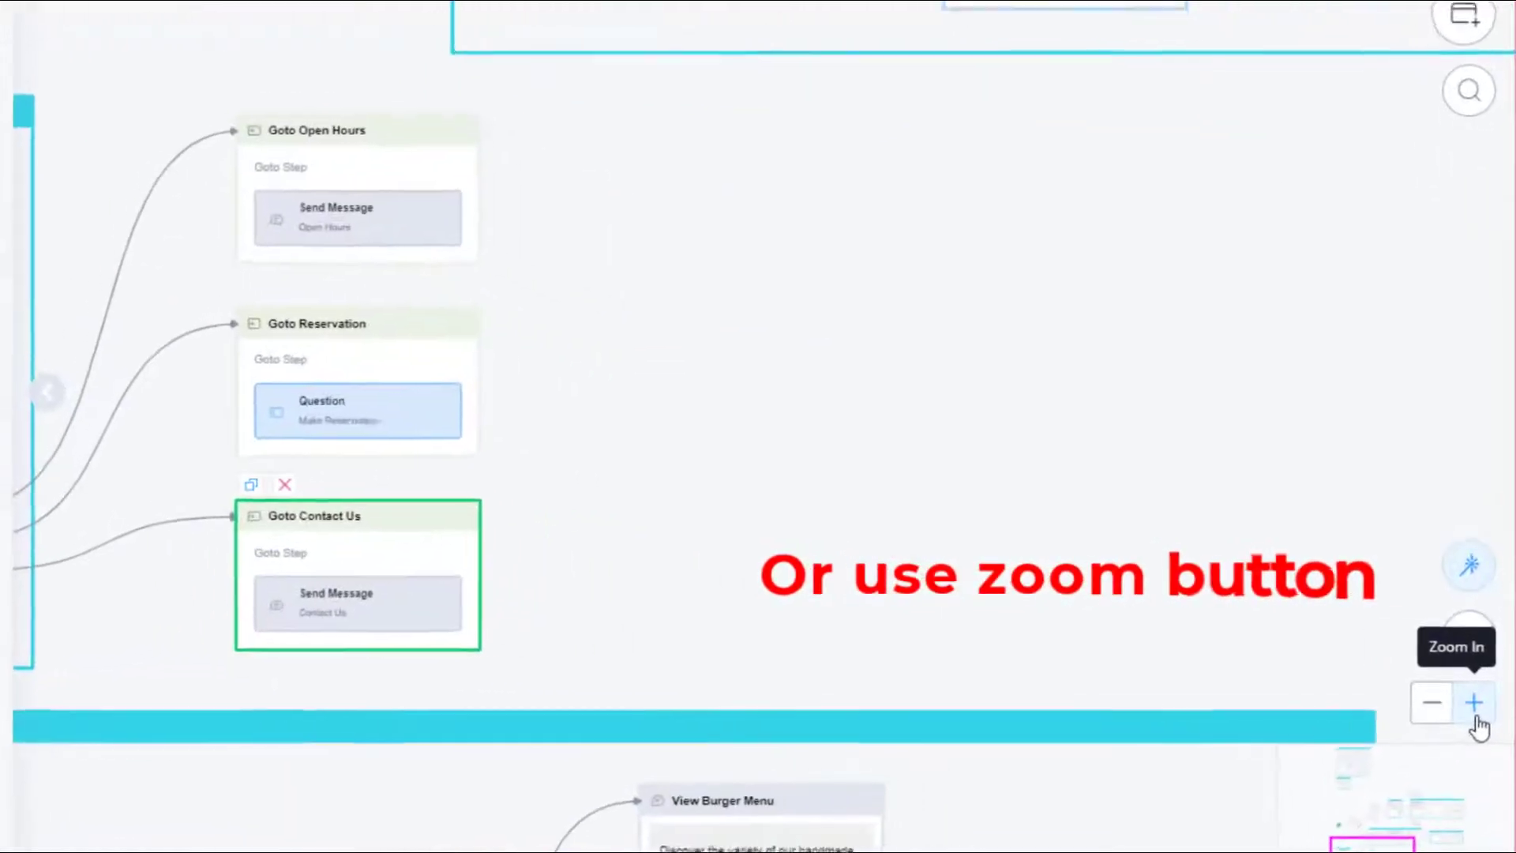
pyautogui.click(1475, 714)
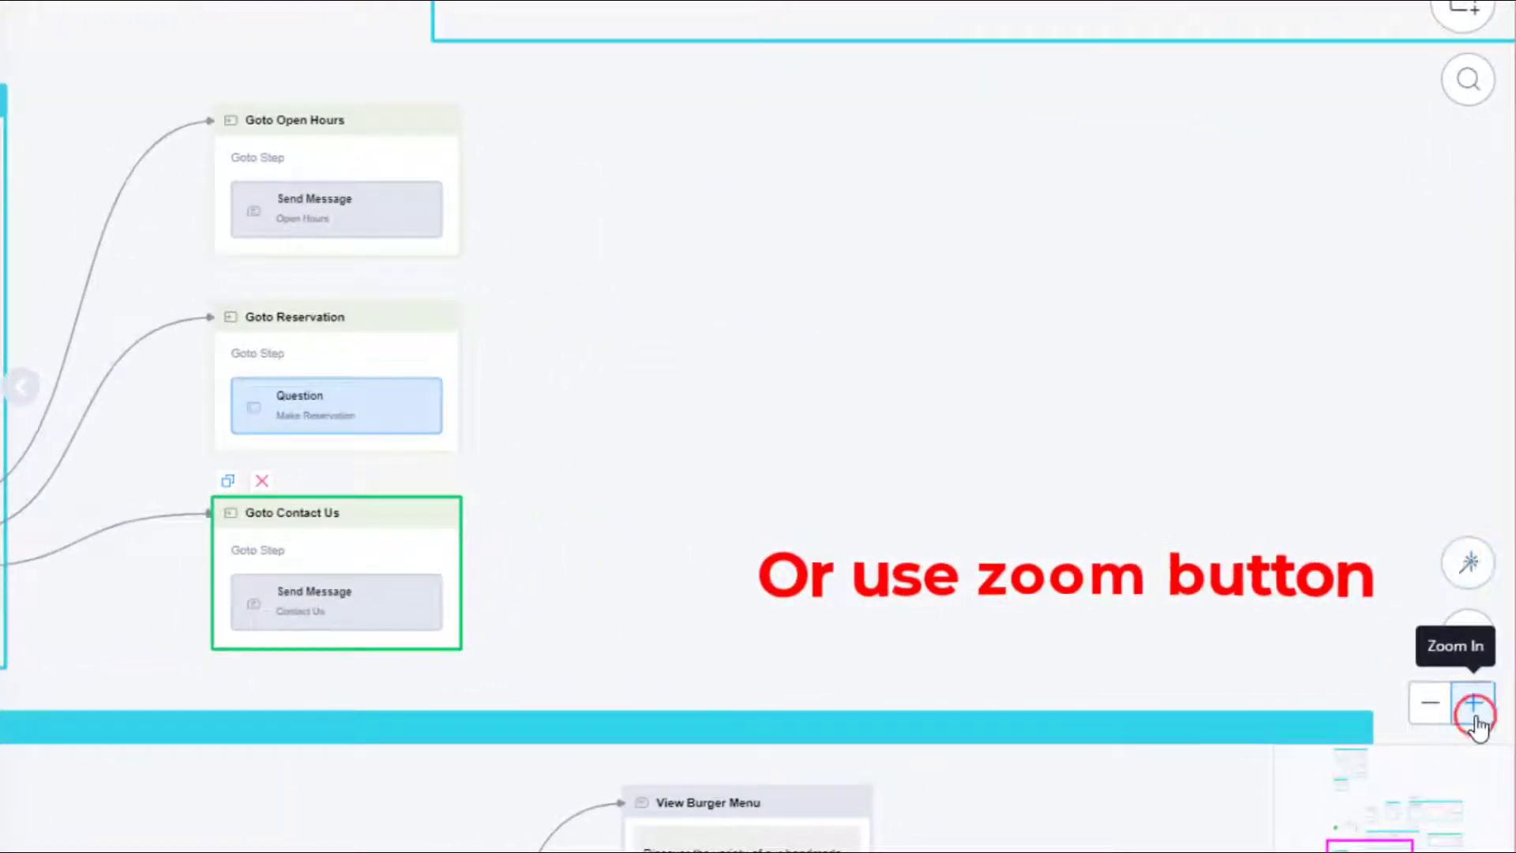
pyautogui.click(1474, 715)
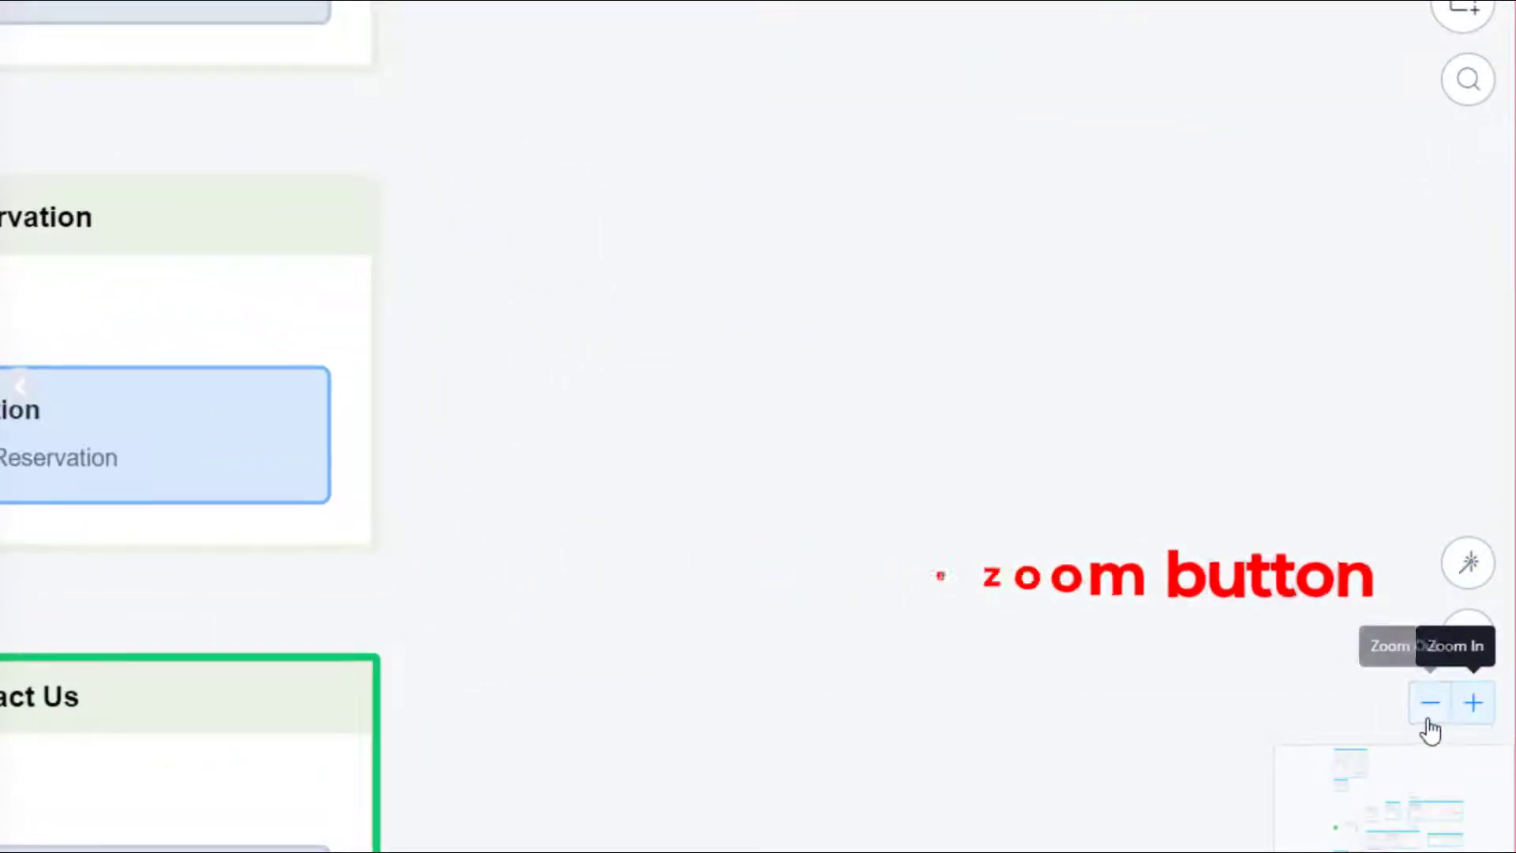
pyautogui.click(1428, 720)
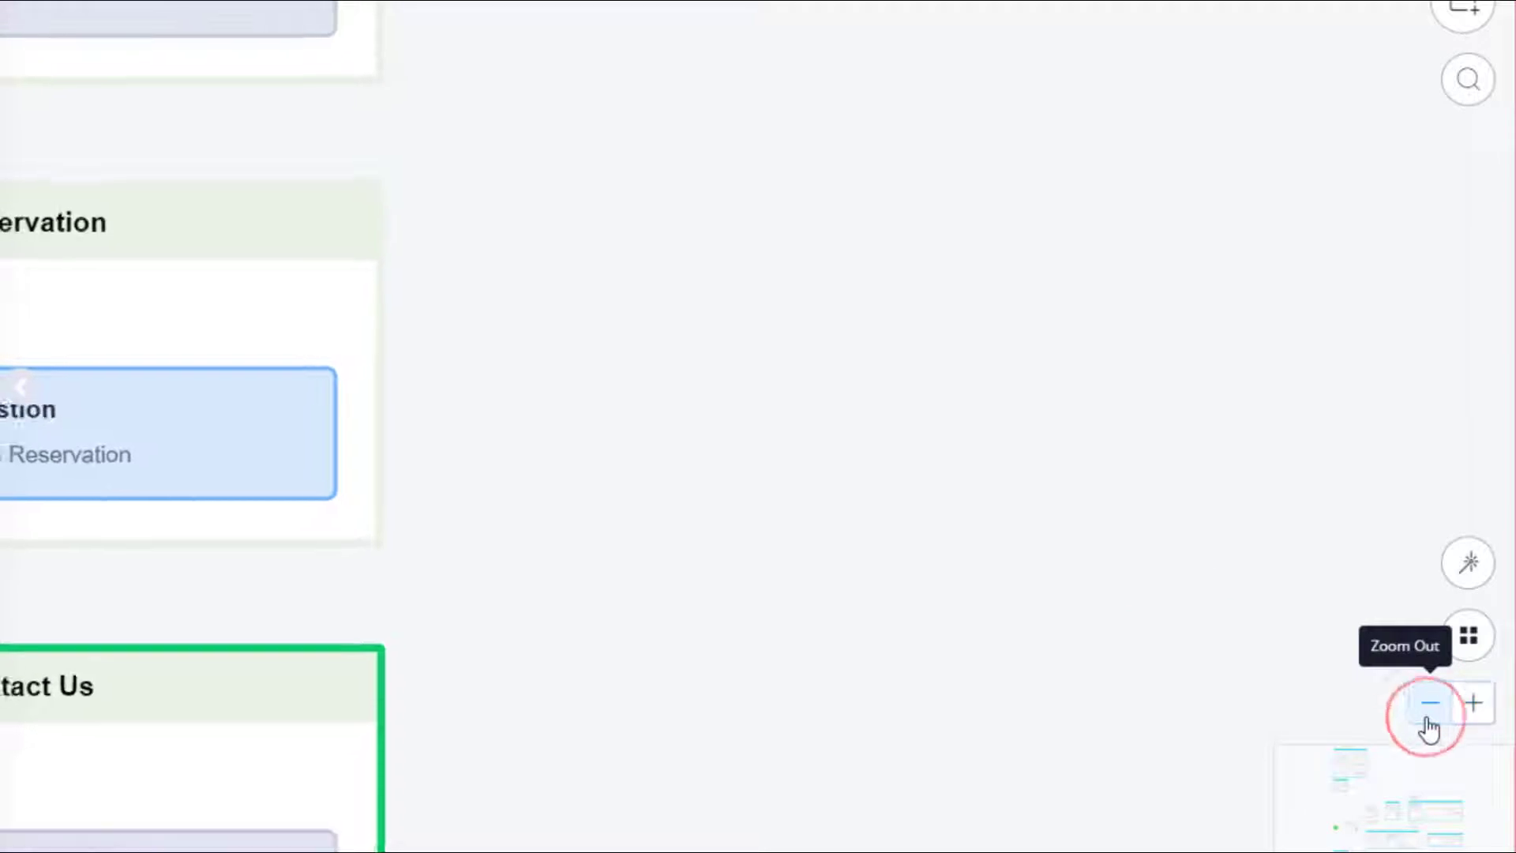
pyautogui.click(1427, 720)
pyautogui.click(1428, 720)
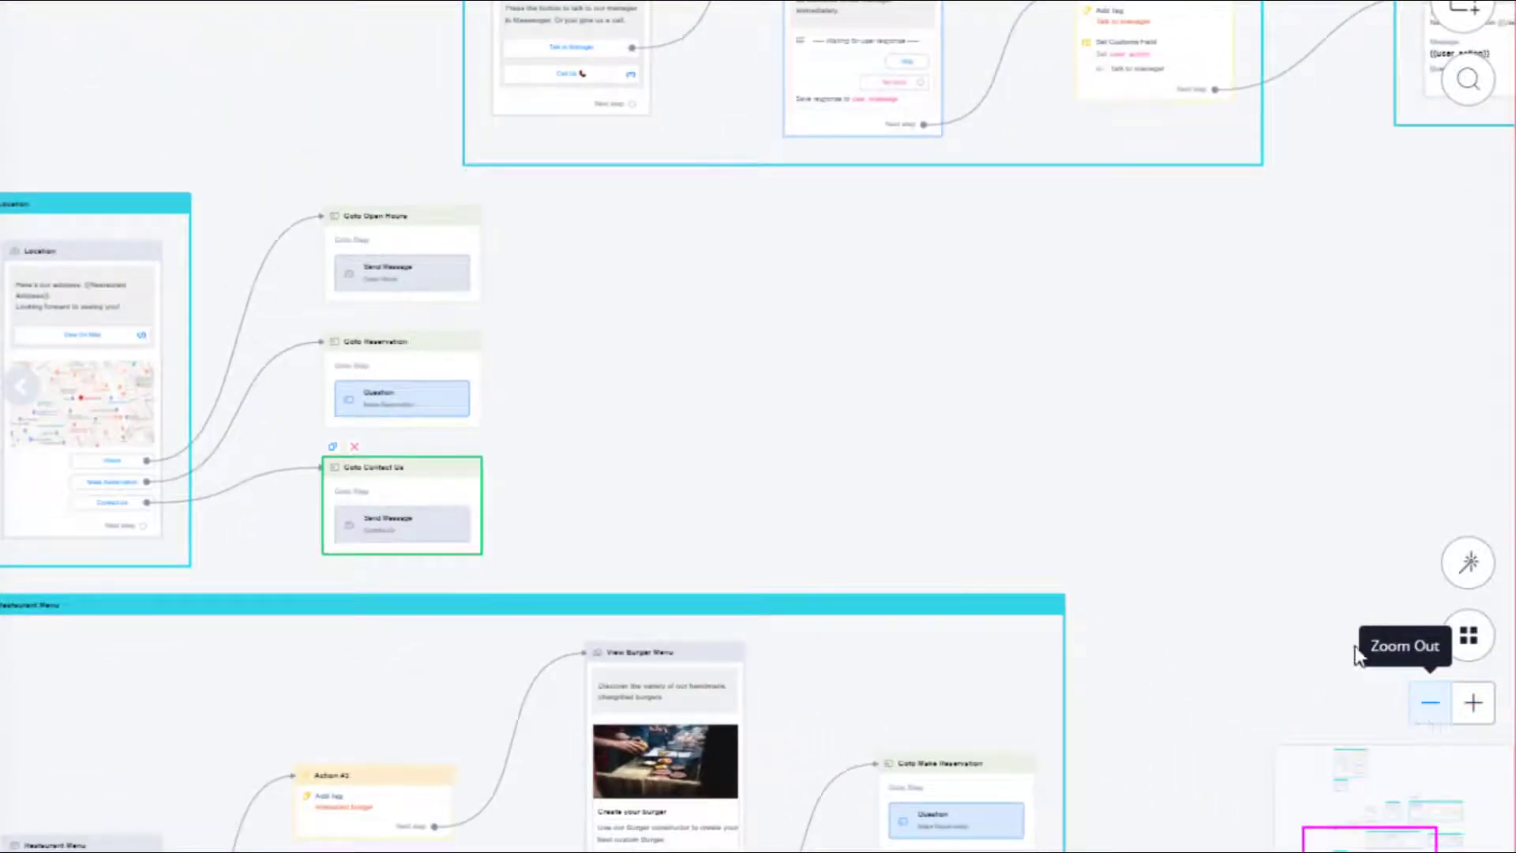
pyautogui.scroll(-5, 732, 383)
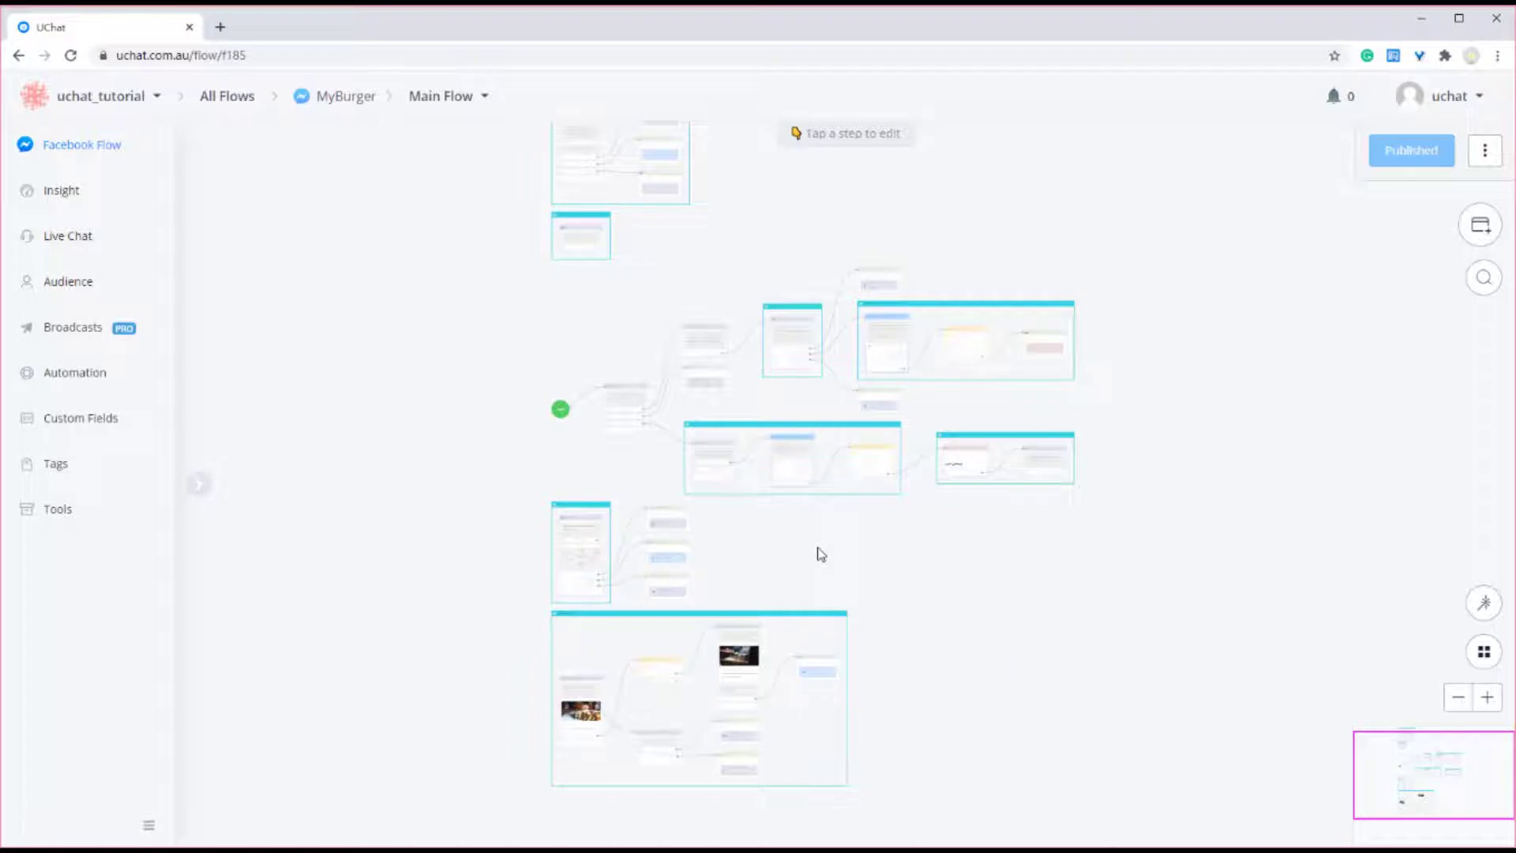
# - Move the view across the whole flow and examine the Location section with its connected Goto steps up close
pyautogui.moveTo(838, 558); pyautogui.dragTo(850, 626)
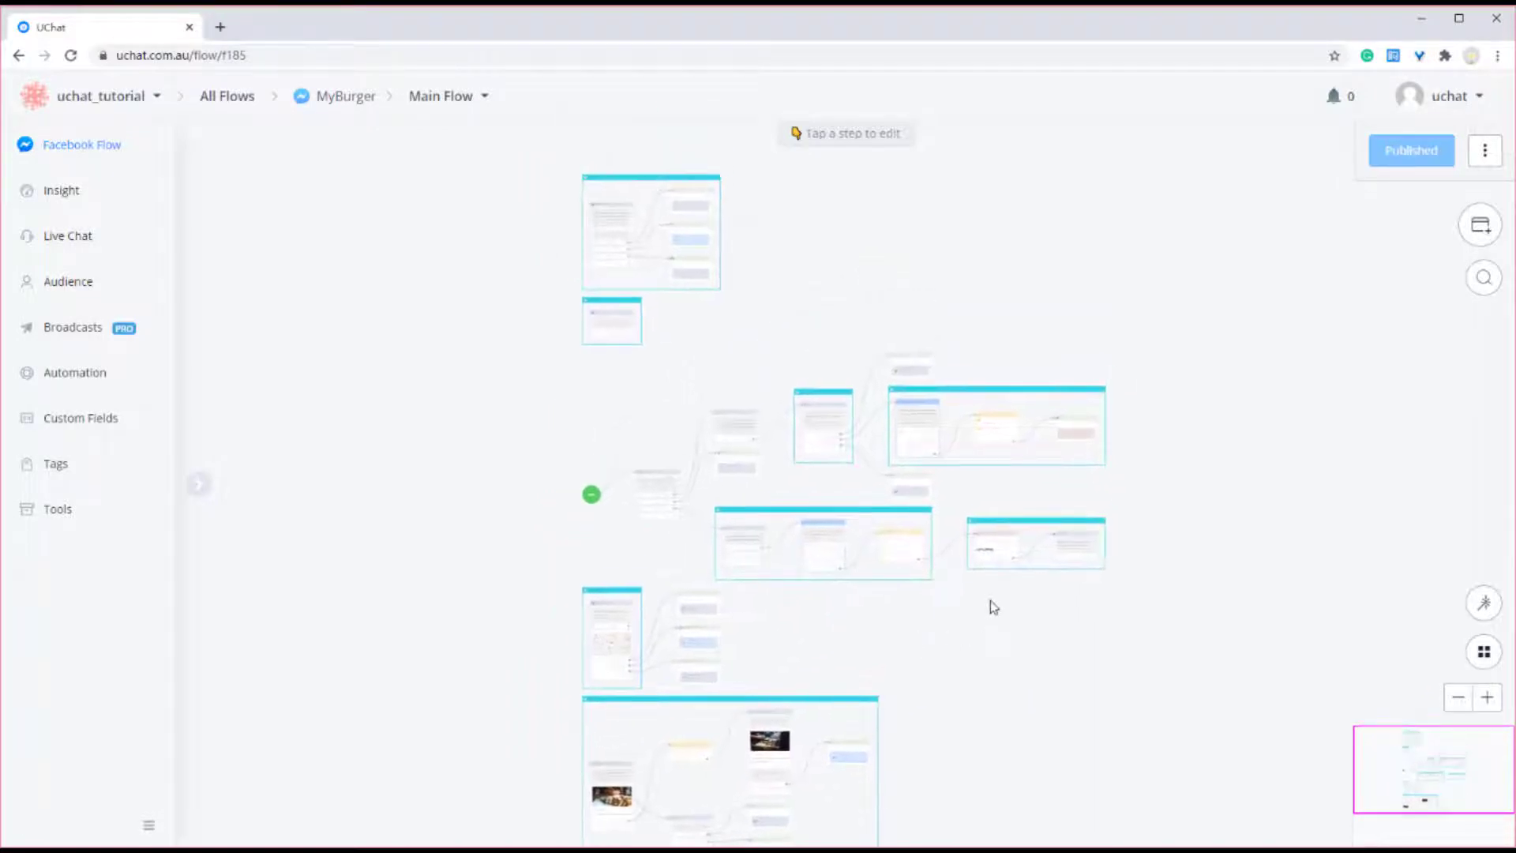
pyautogui.moveTo(990, 602); pyautogui.dragTo(951, 677)
pyautogui.moveTo(596, 479); pyautogui.dragTo(577, 393)
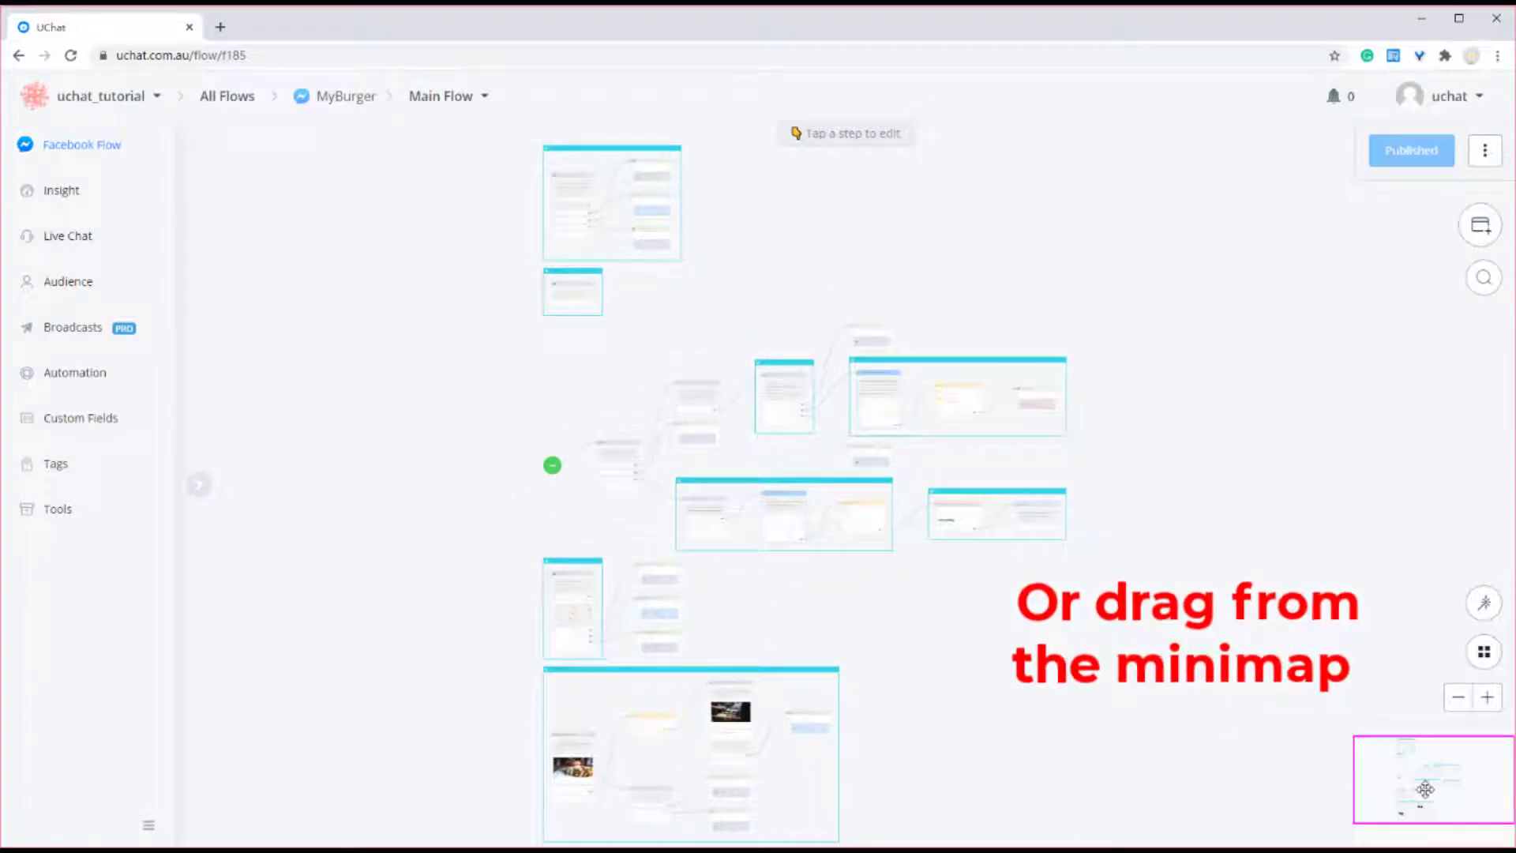
pyautogui.moveTo(1424, 781)
pyautogui.mouseDown()
pyautogui.moveTo(1408, 753)
pyautogui.moveTo(1404, 802)
pyautogui.moveTo(1443, 788)
pyautogui.mouseUp()
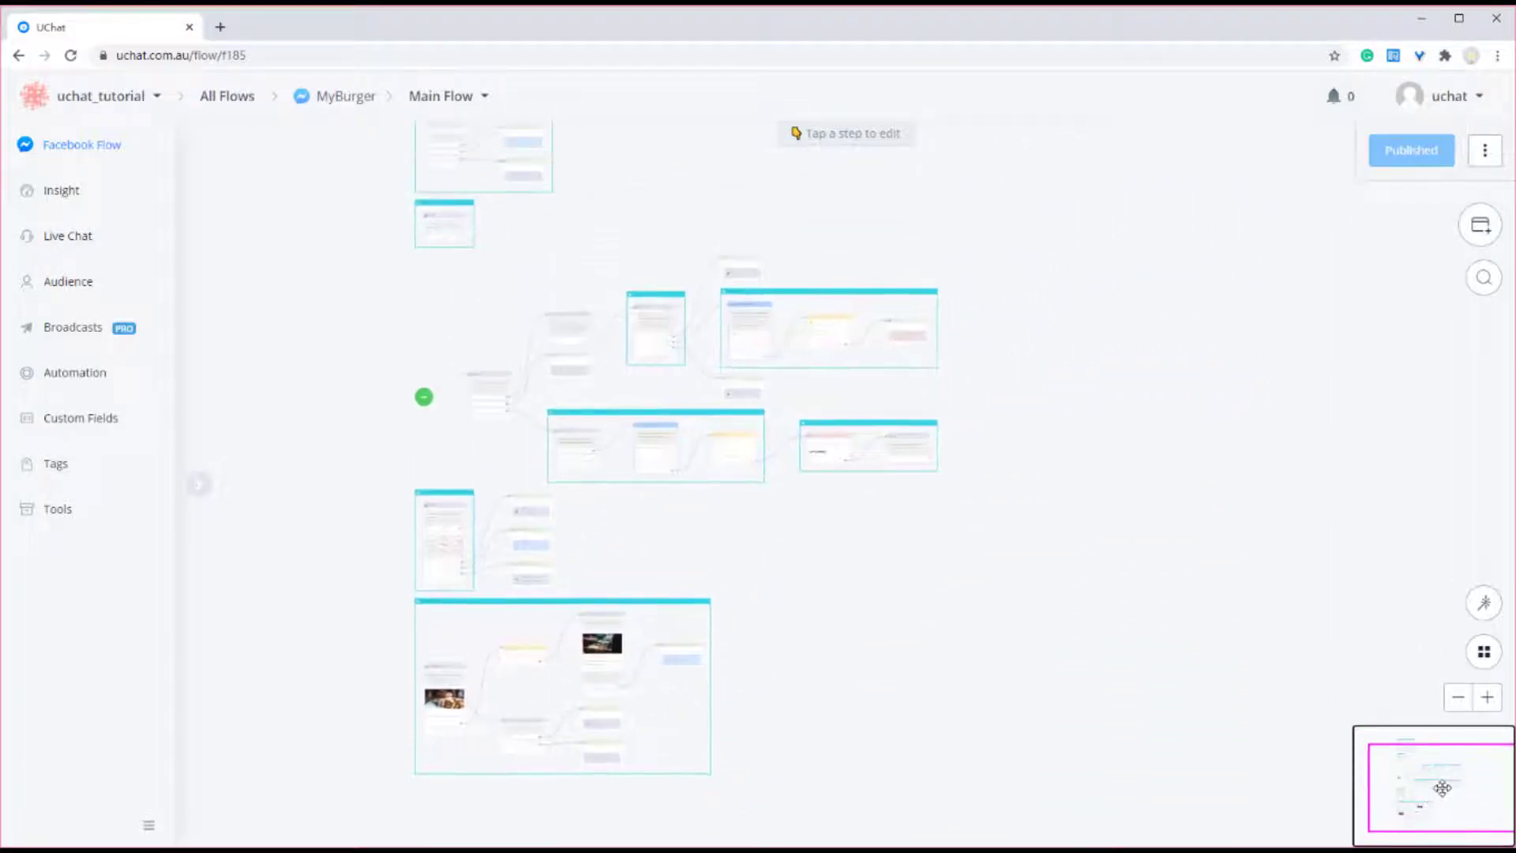
pyautogui.scroll(10, 506, 568)
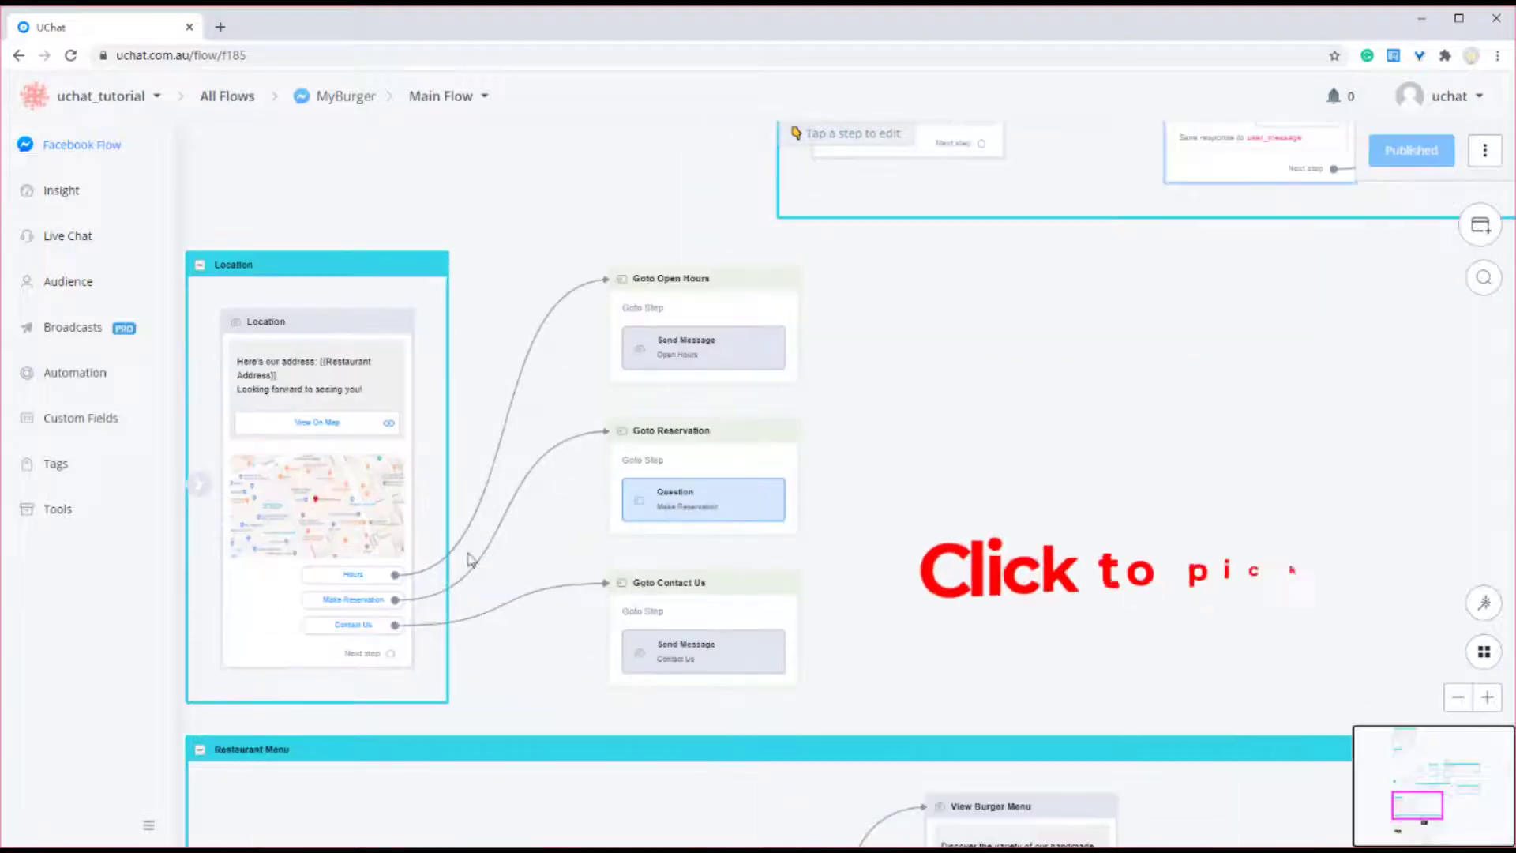
# - Move the Goto Contact Us step away from the other Goto steps, and auto-arrange the steps on the canvas
pyautogui.click(687, 608)
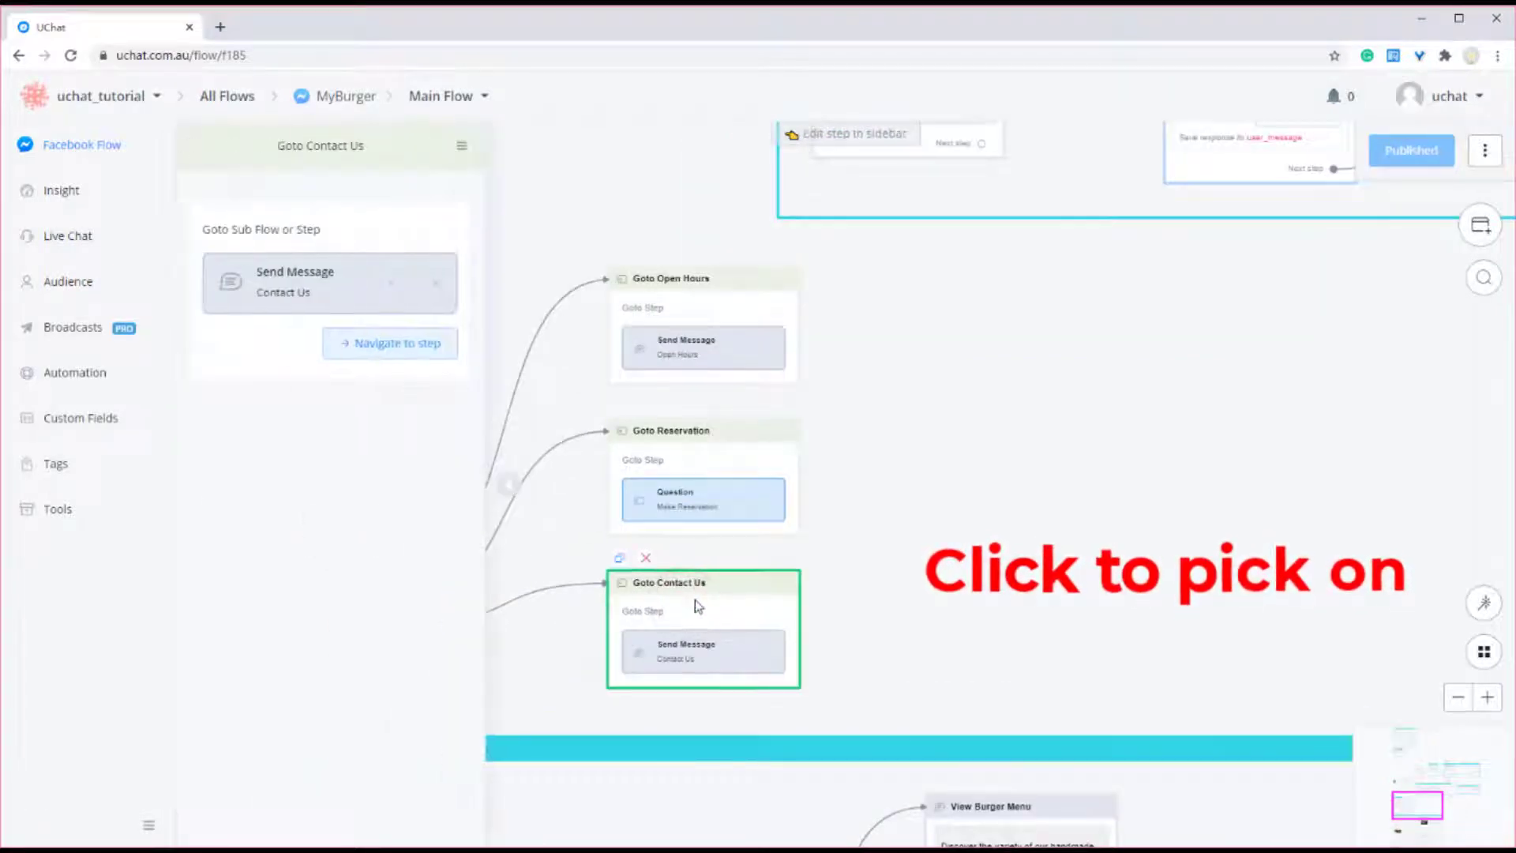
pyautogui.moveTo(695, 600); pyautogui.dragTo(1046, 349)
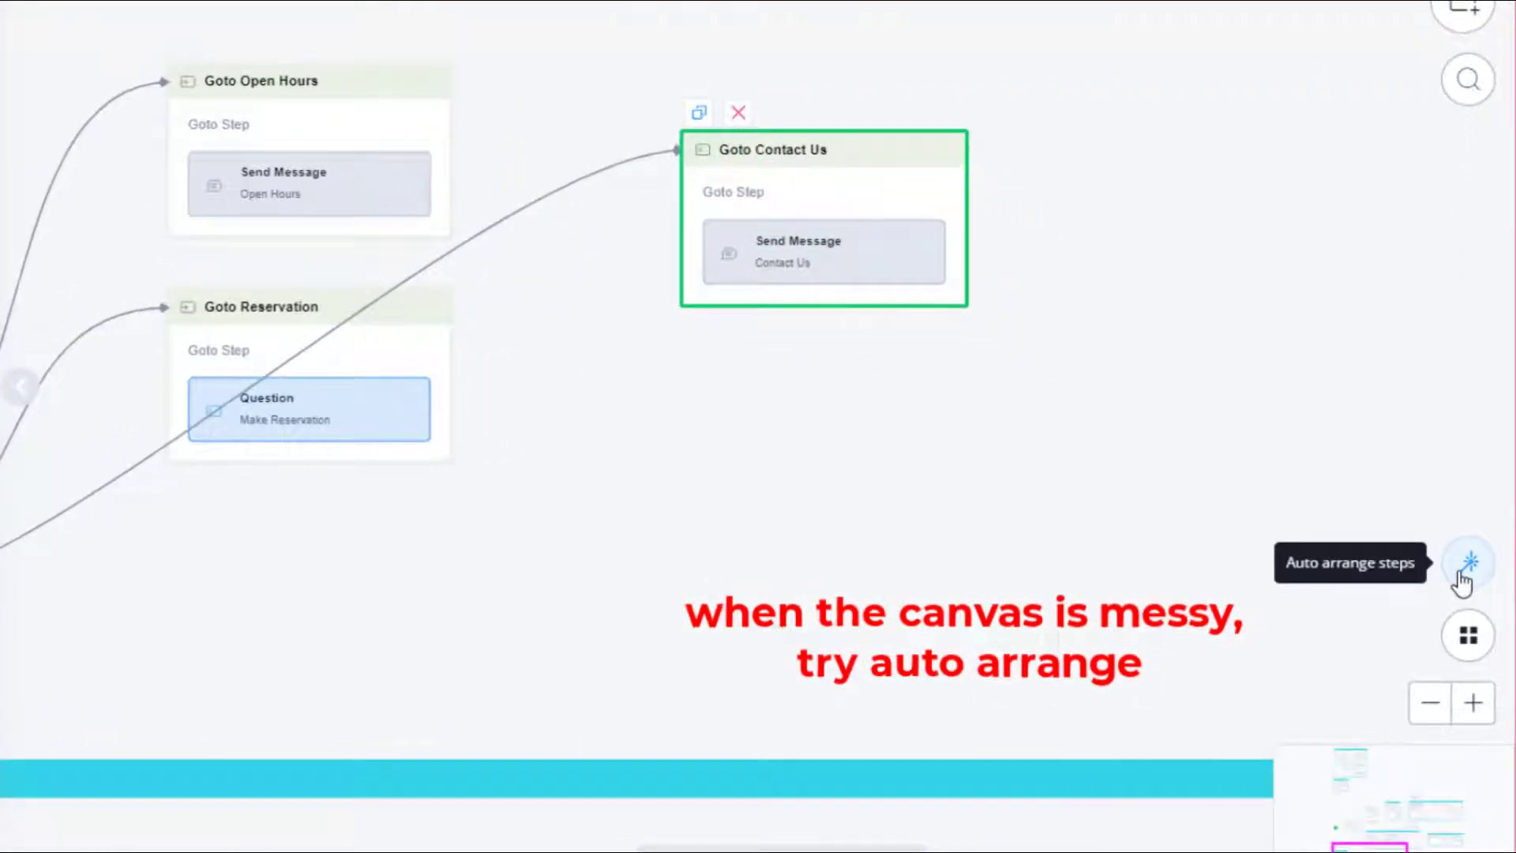
pyautogui.click(1463, 579)
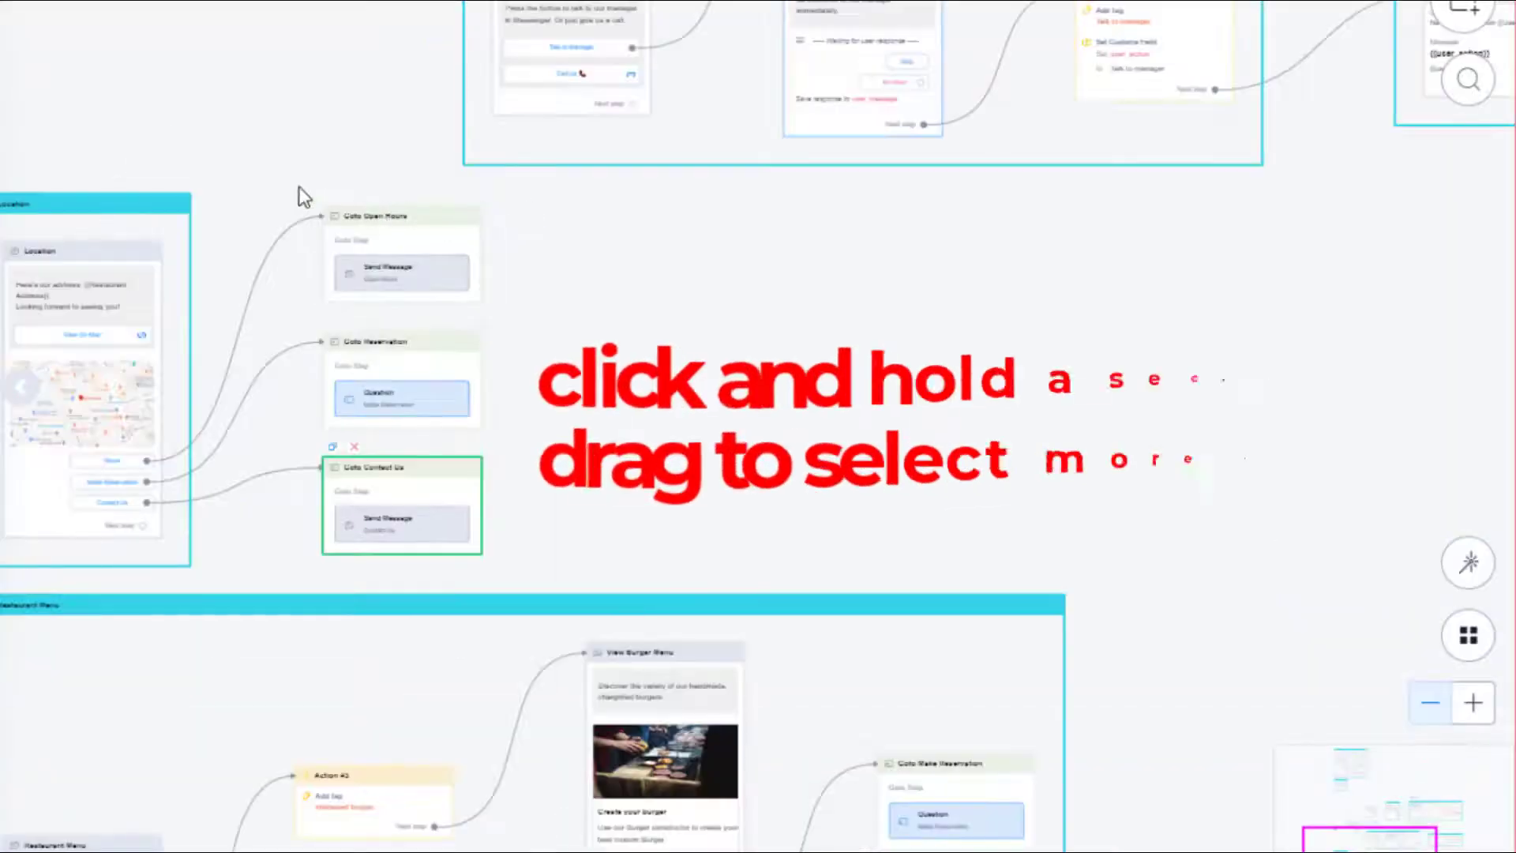
# - Select the Goto Open Hours, Goto Reservation and Goto Contact Us steps together and move them farther from the Location section
pyautogui.click(285, 178)
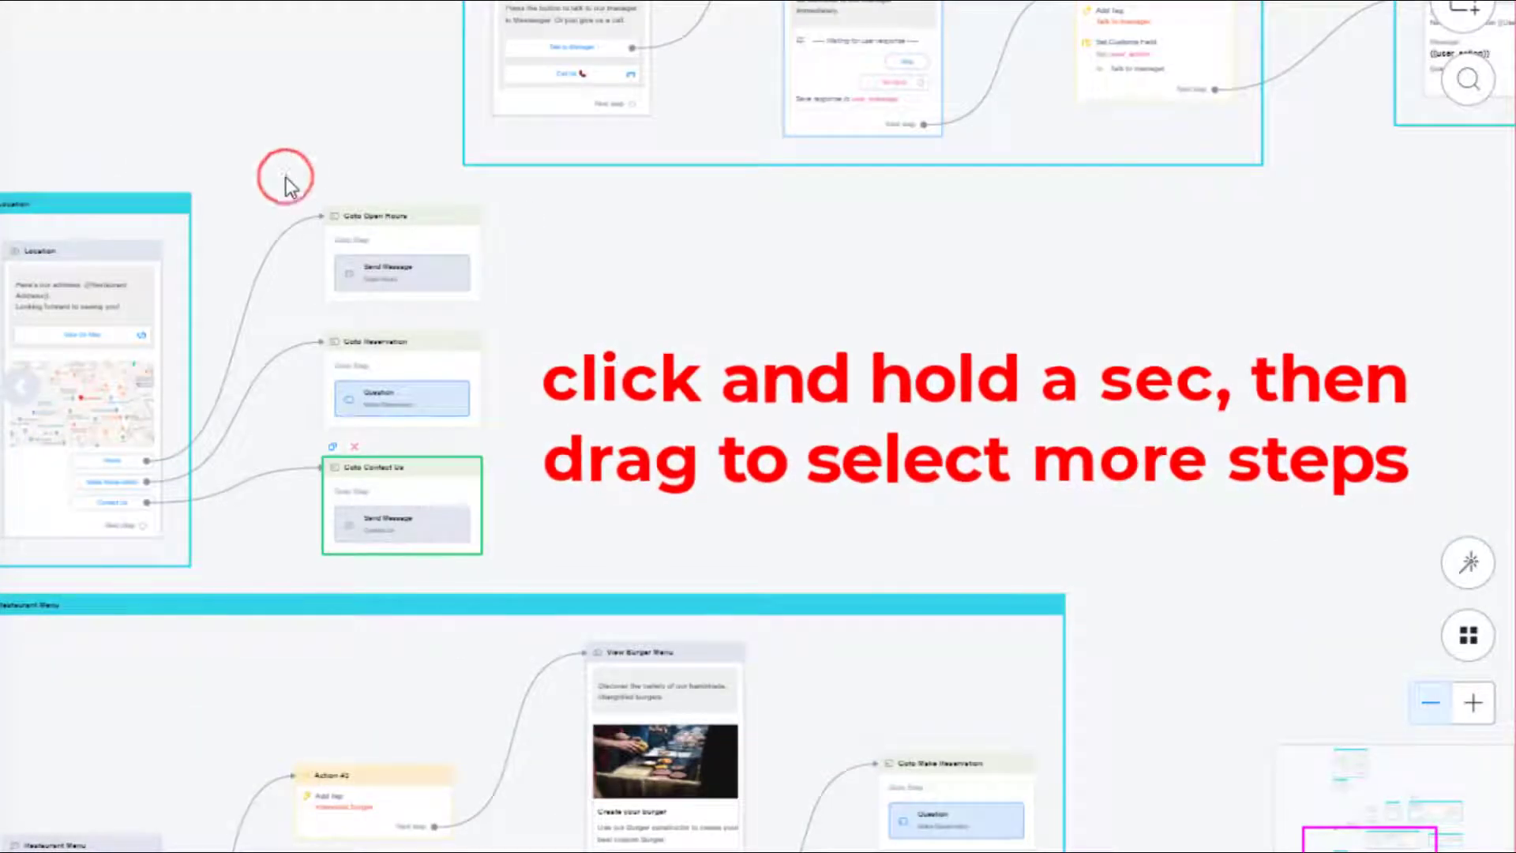
pyautogui.moveTo(286, 177)
pyautogui.mouseDown()
pyautogui.moveTo(326, 211)
pyautogui.moveTo(406, 229)
pyautogui.moveTo(508, 471)
pyautogui.moveTo(522, 567)
pyautogui.mouseUp()
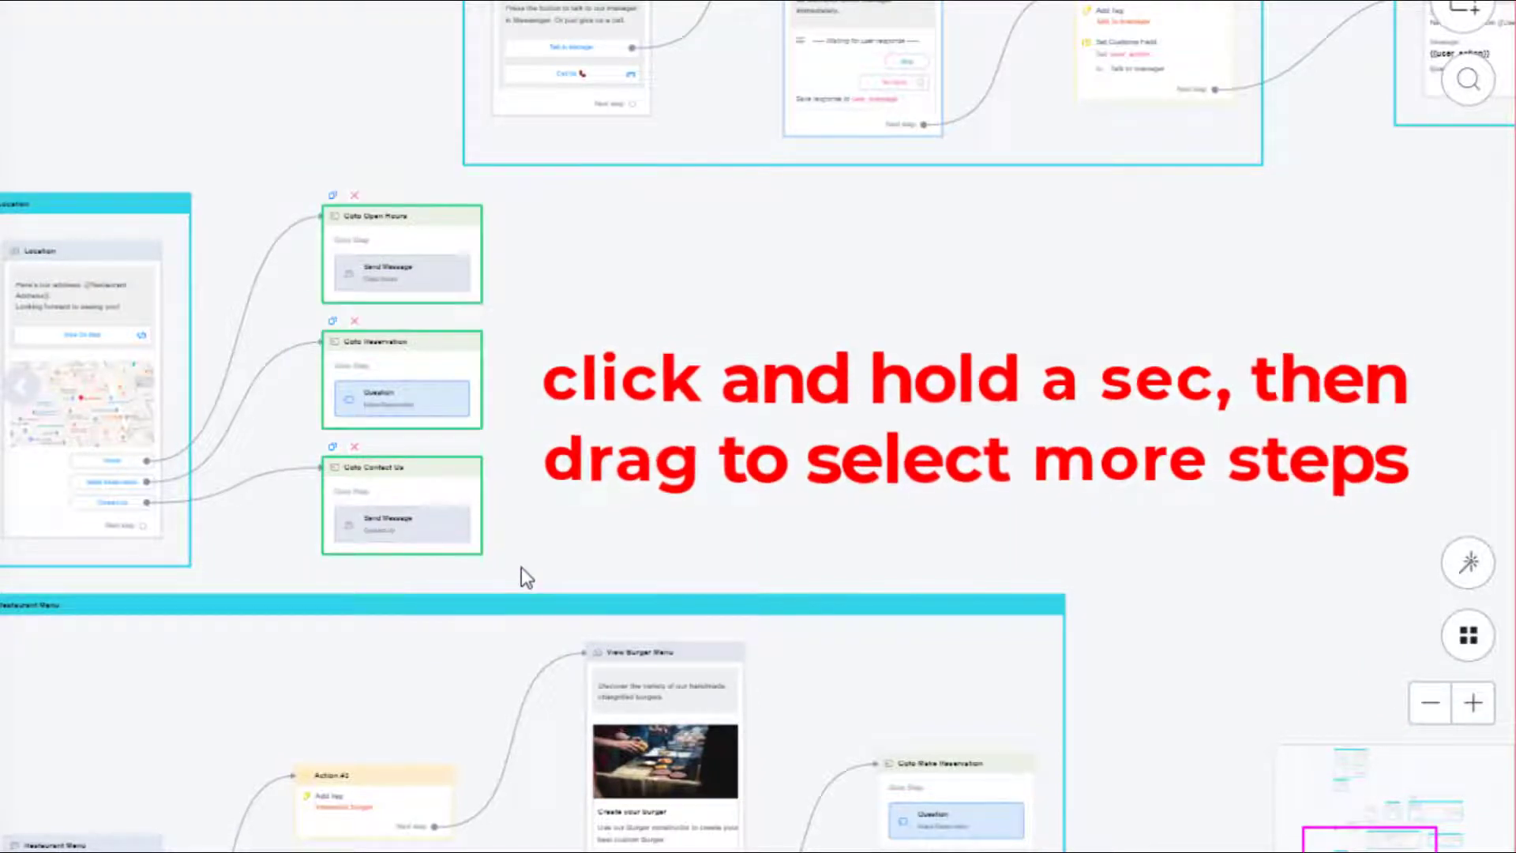
pyautogui.click(429, 237)
pyautogui.moveTo(429, 237); pyautogui.dragTo(875, 240)
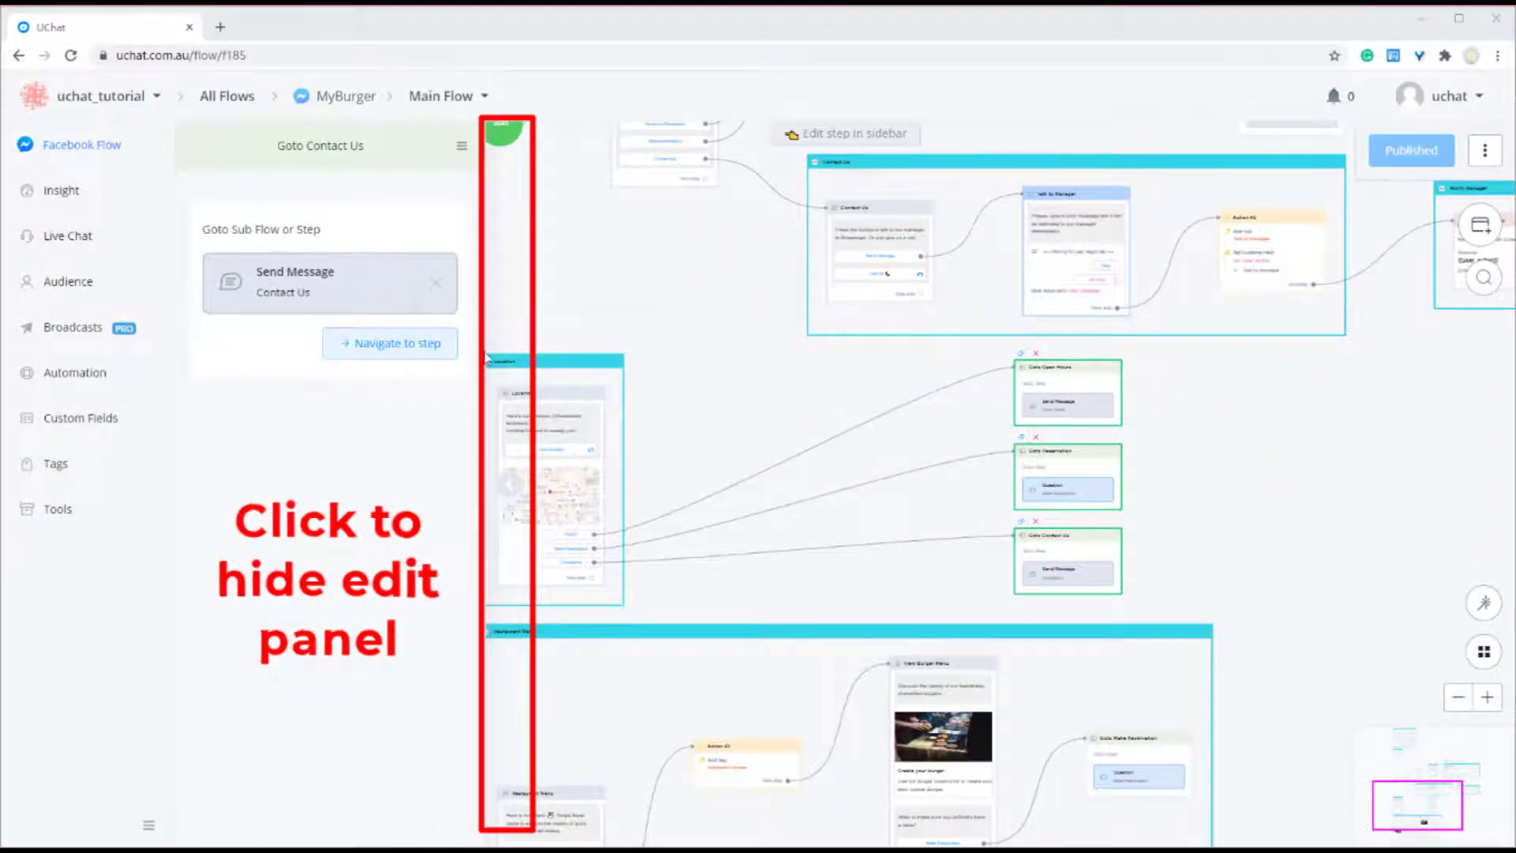
# - Hide the step edit panel, and open the Location section to inspect its name and description fields
pyautogui.click(521, 427)
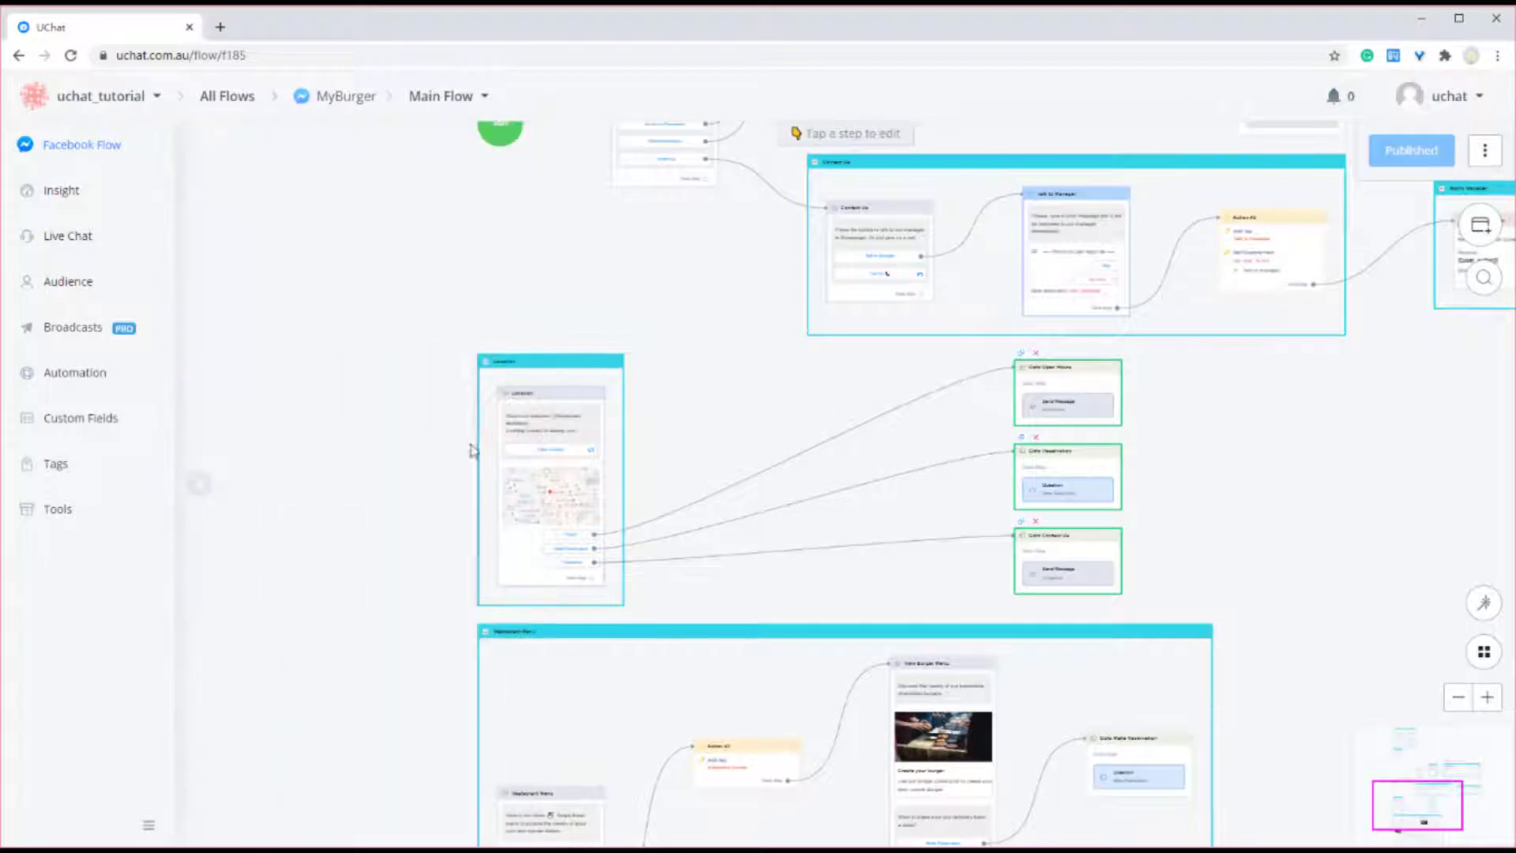
pyautogui.scroll(2, 365, 491)
pyautogui.scroll(3, 373, 472)
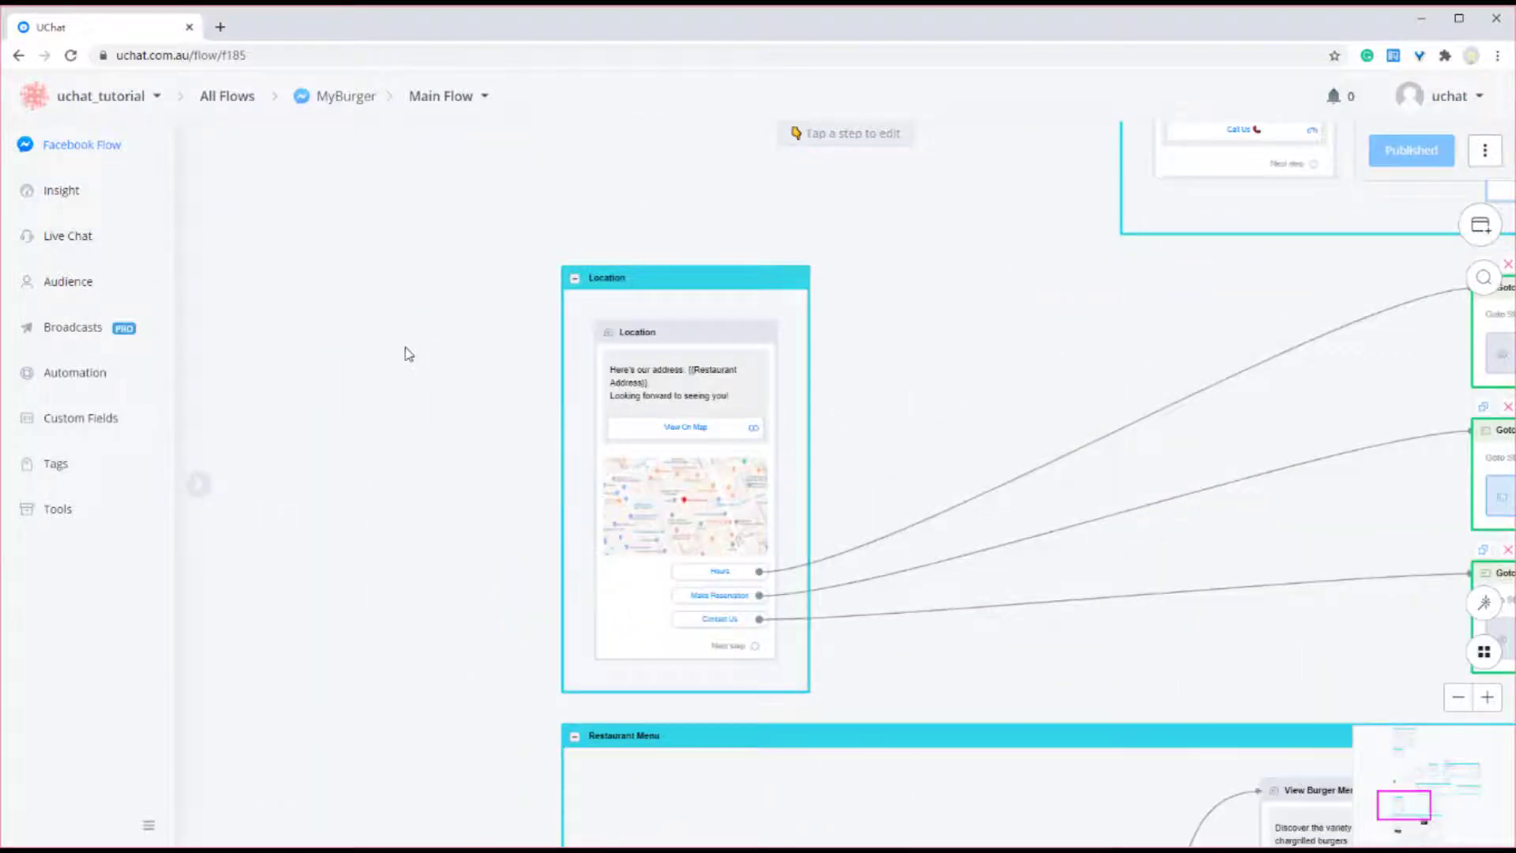
pyautogui.click(599, 284)
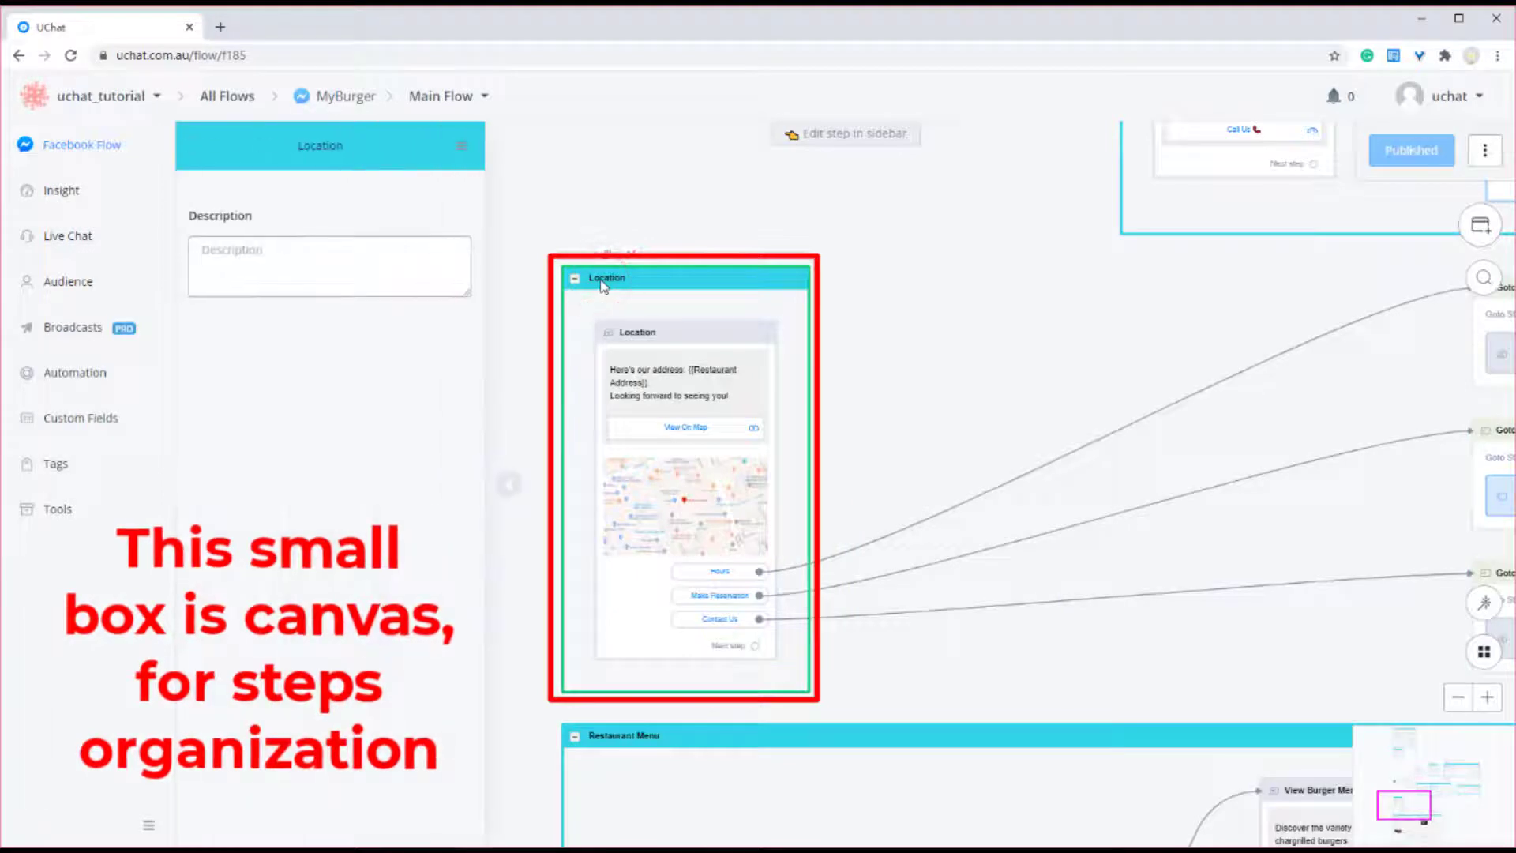
pyautogui.click(370, 147)
pyautogui.click(350, 255)
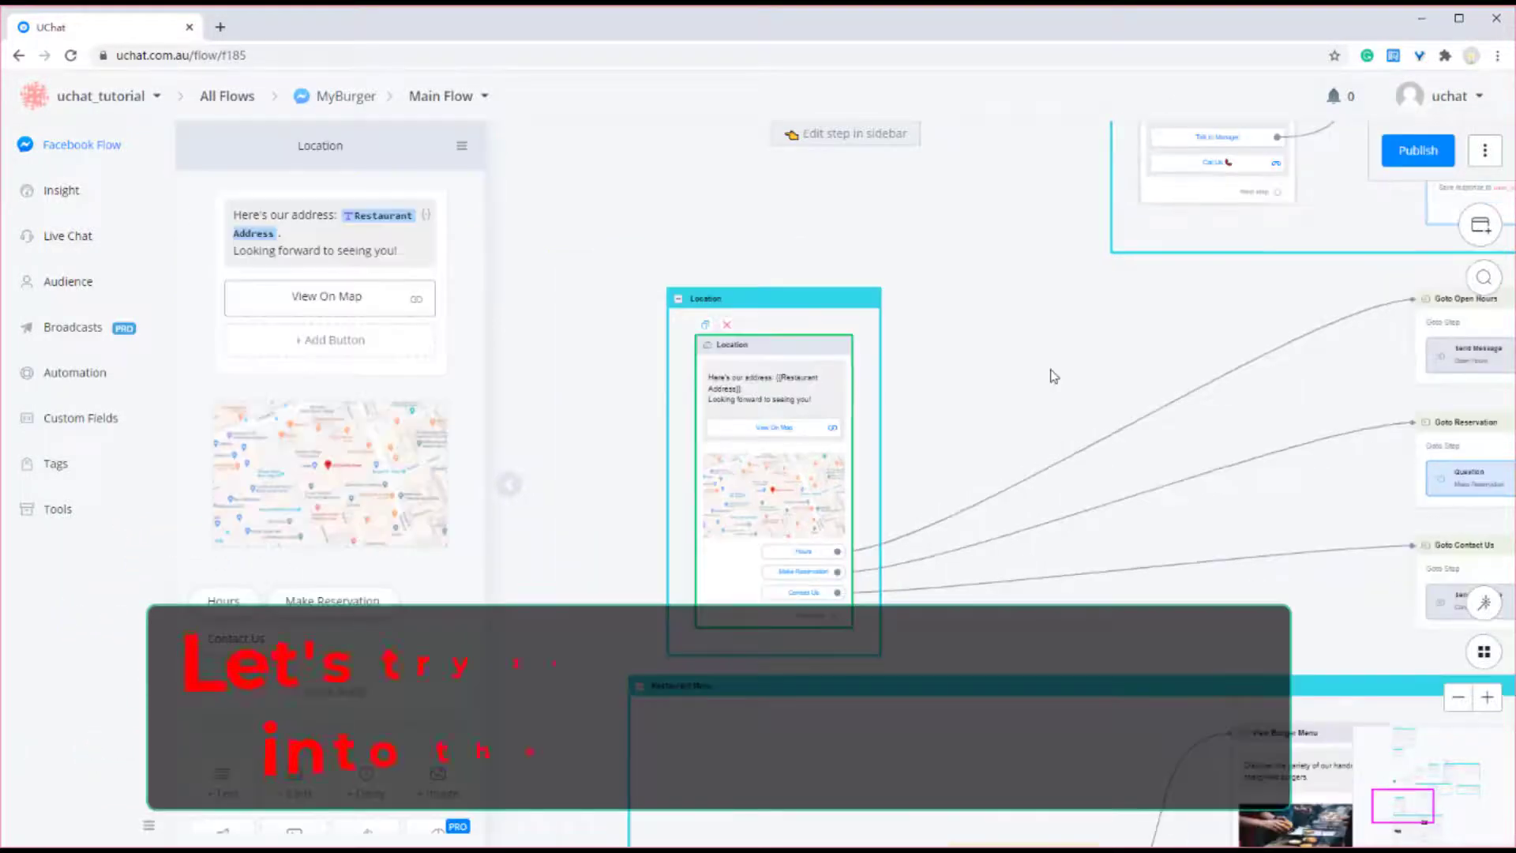
# - Select the three Goto steps together and move them into the Location section
pyautogui.scroll(-1, 1052, 376)
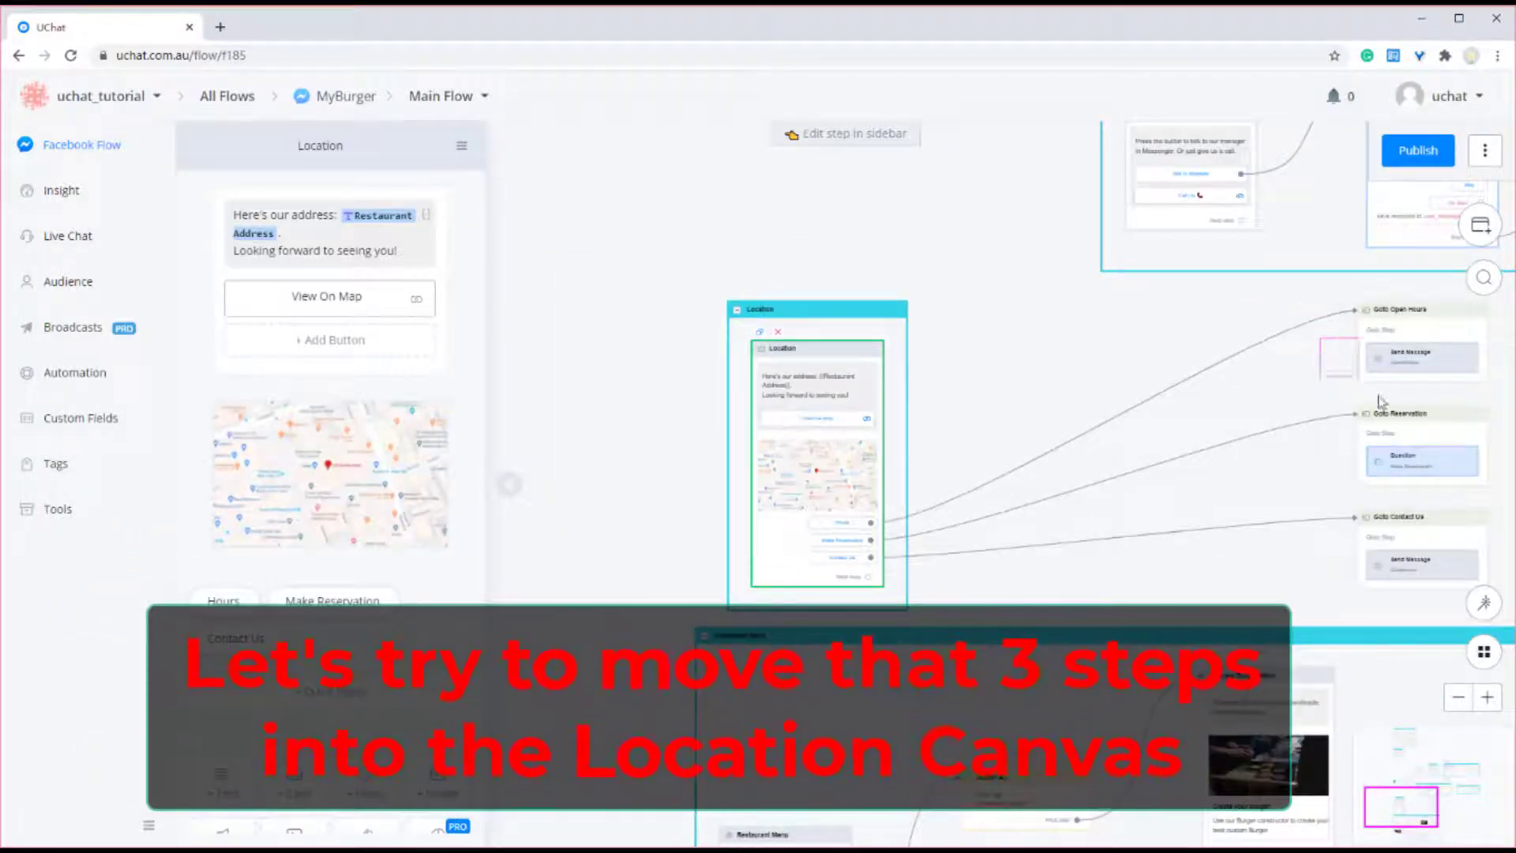
pyautogui.moveTo(1475, 585); pyautogui.dragTo(1473, 583)
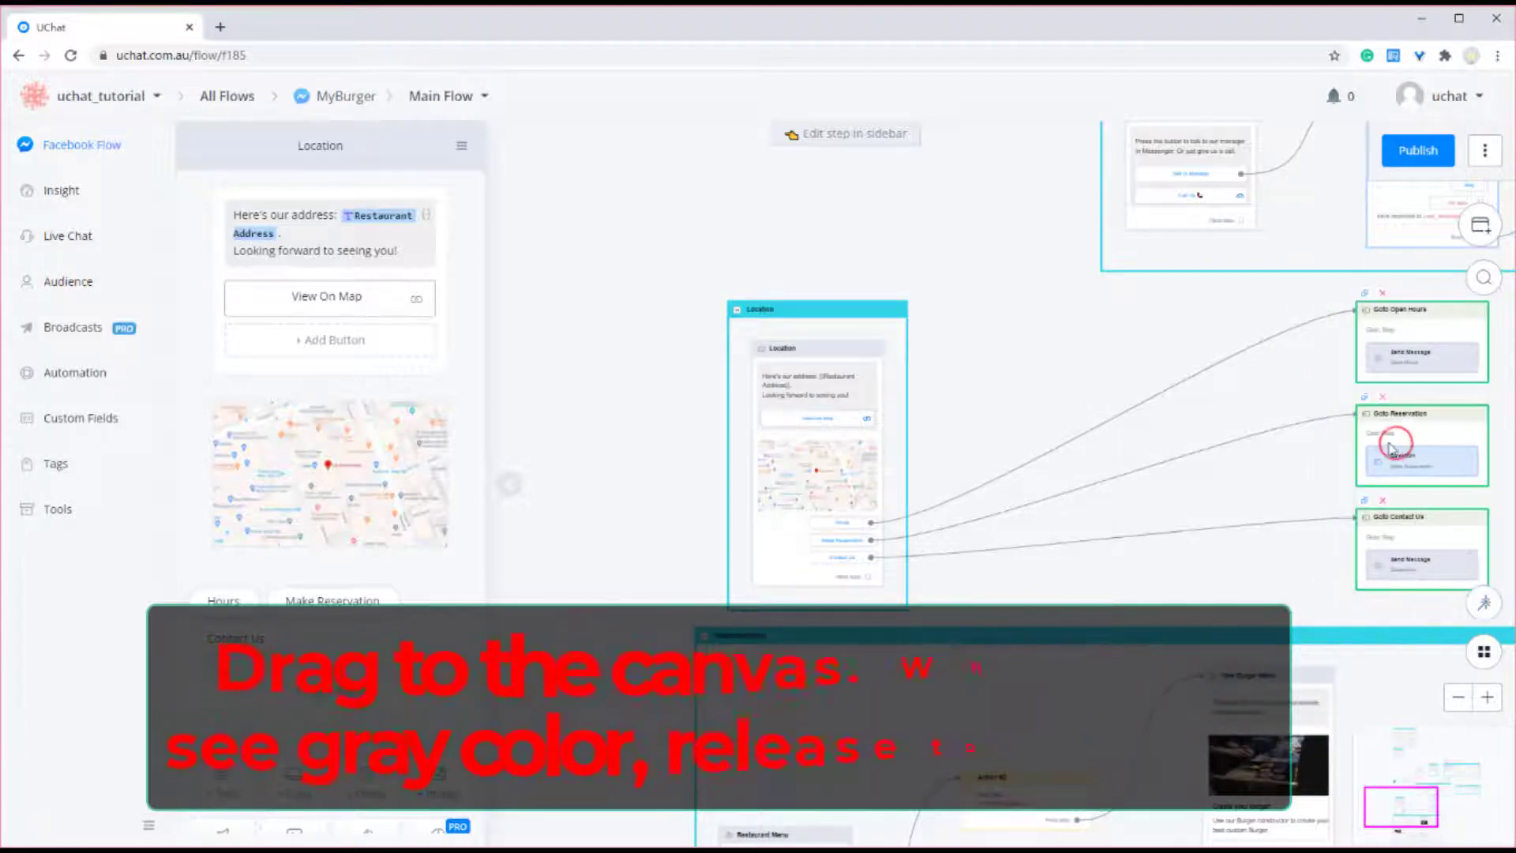
pyautogui.moveTo(1391, 446); pyautogui.dragTo(894, 447)
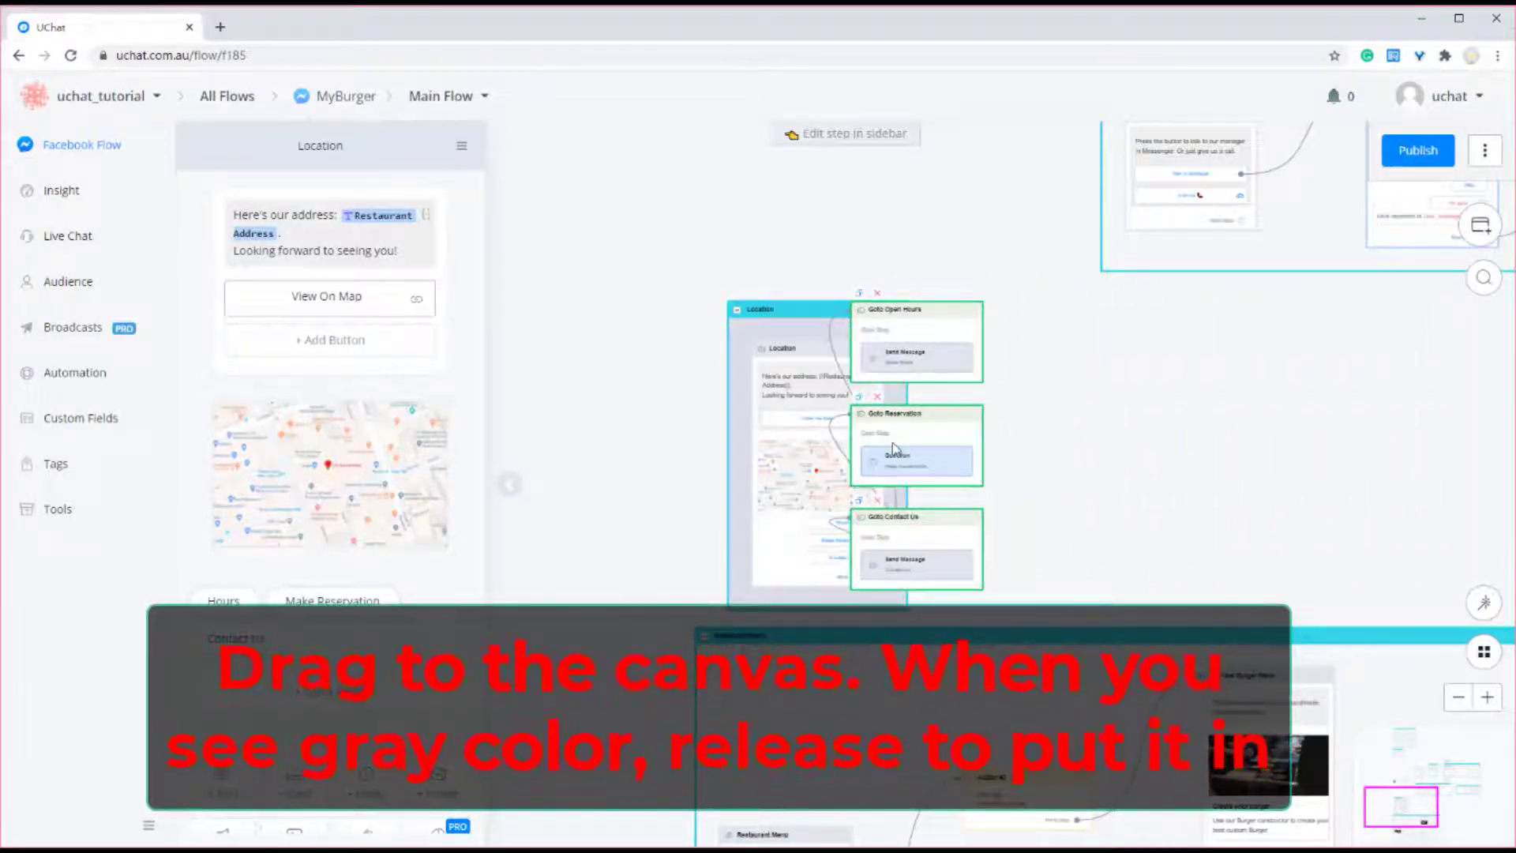
pyautogui.moveTo(892, 447); pyautogui.dragTo(892, 447)
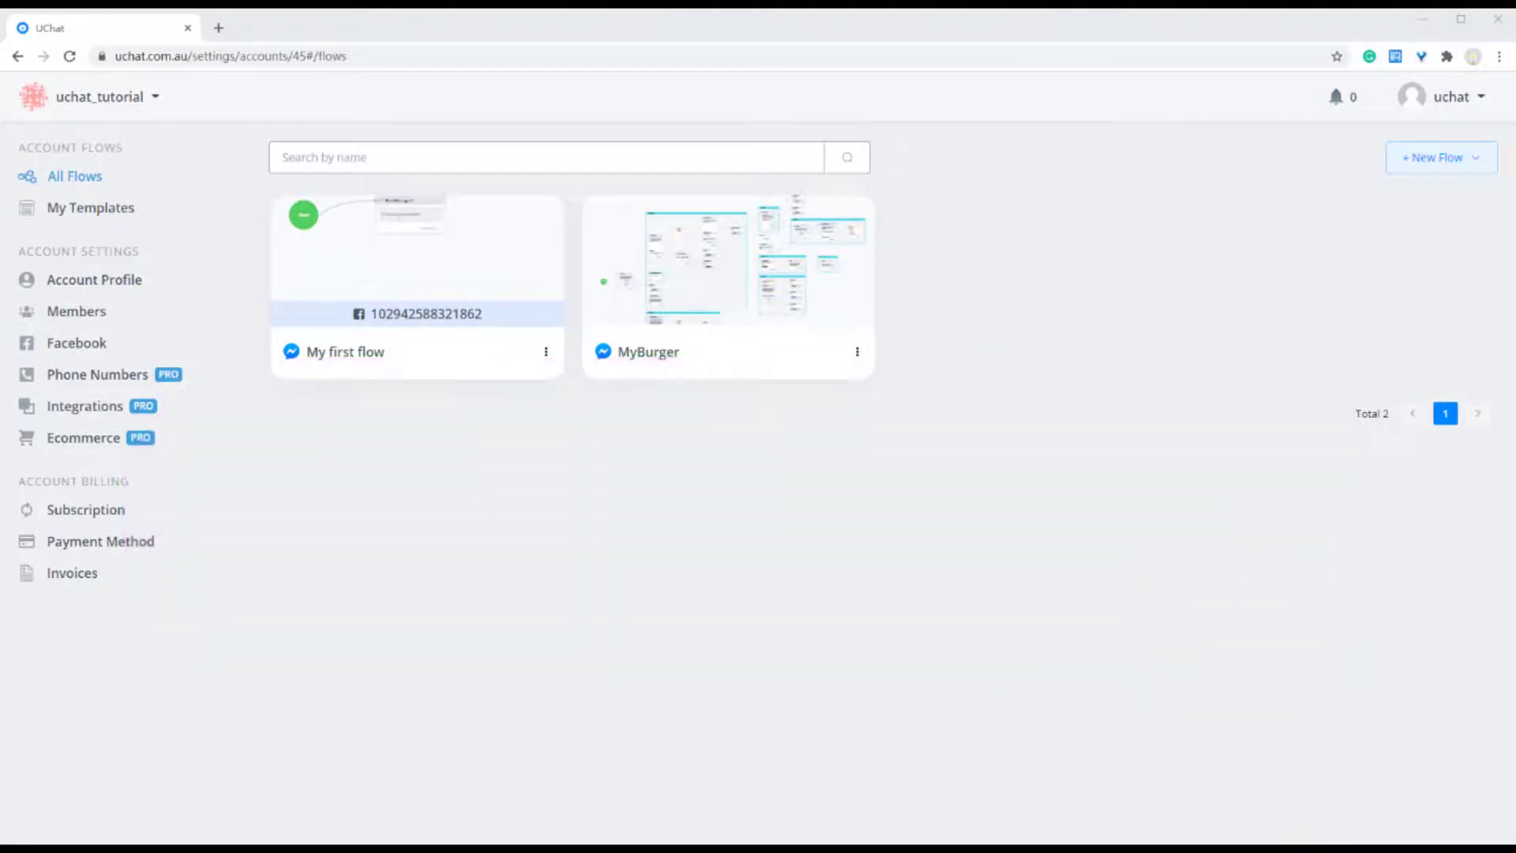
# - View the account's connected Facebook page, check the UChat Tutorial conversation in Messenger, and return to UChat
pyautogui.click(109, 353)
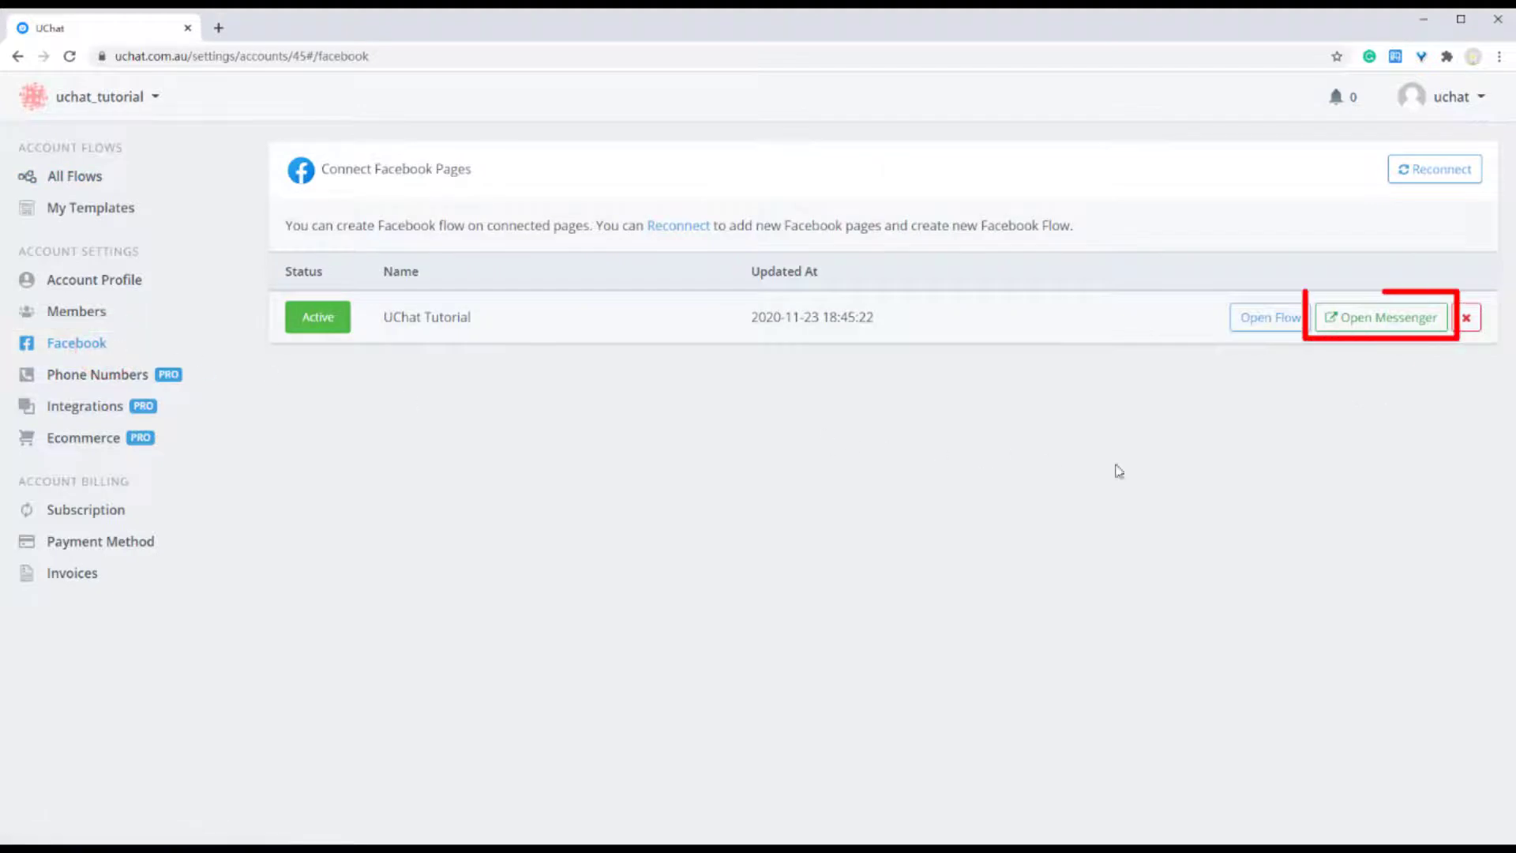
pyautogui.click(1361, 334)
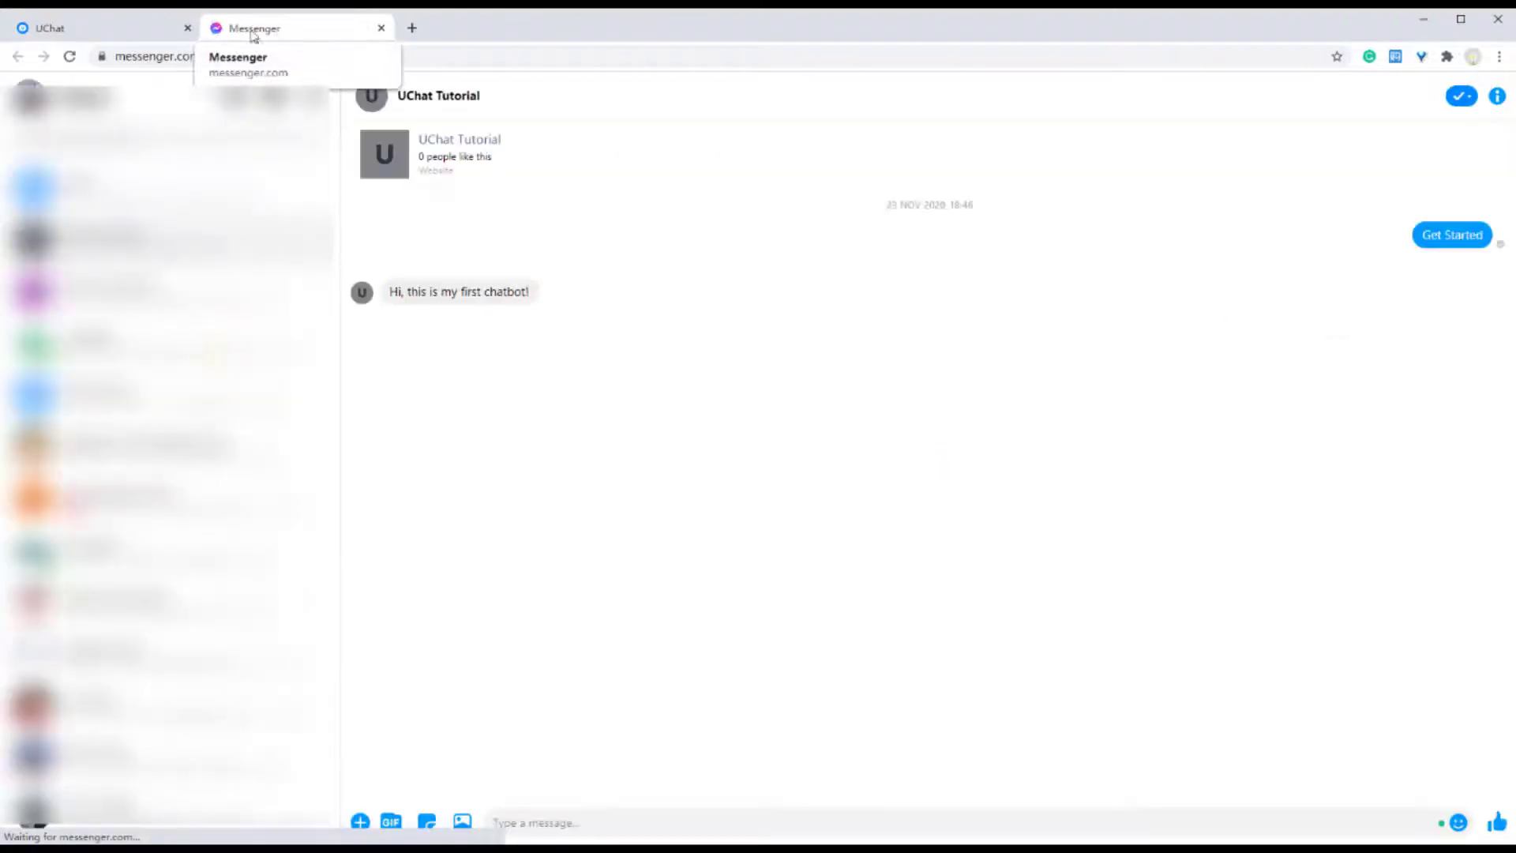
pyautogui.click(158, 32)
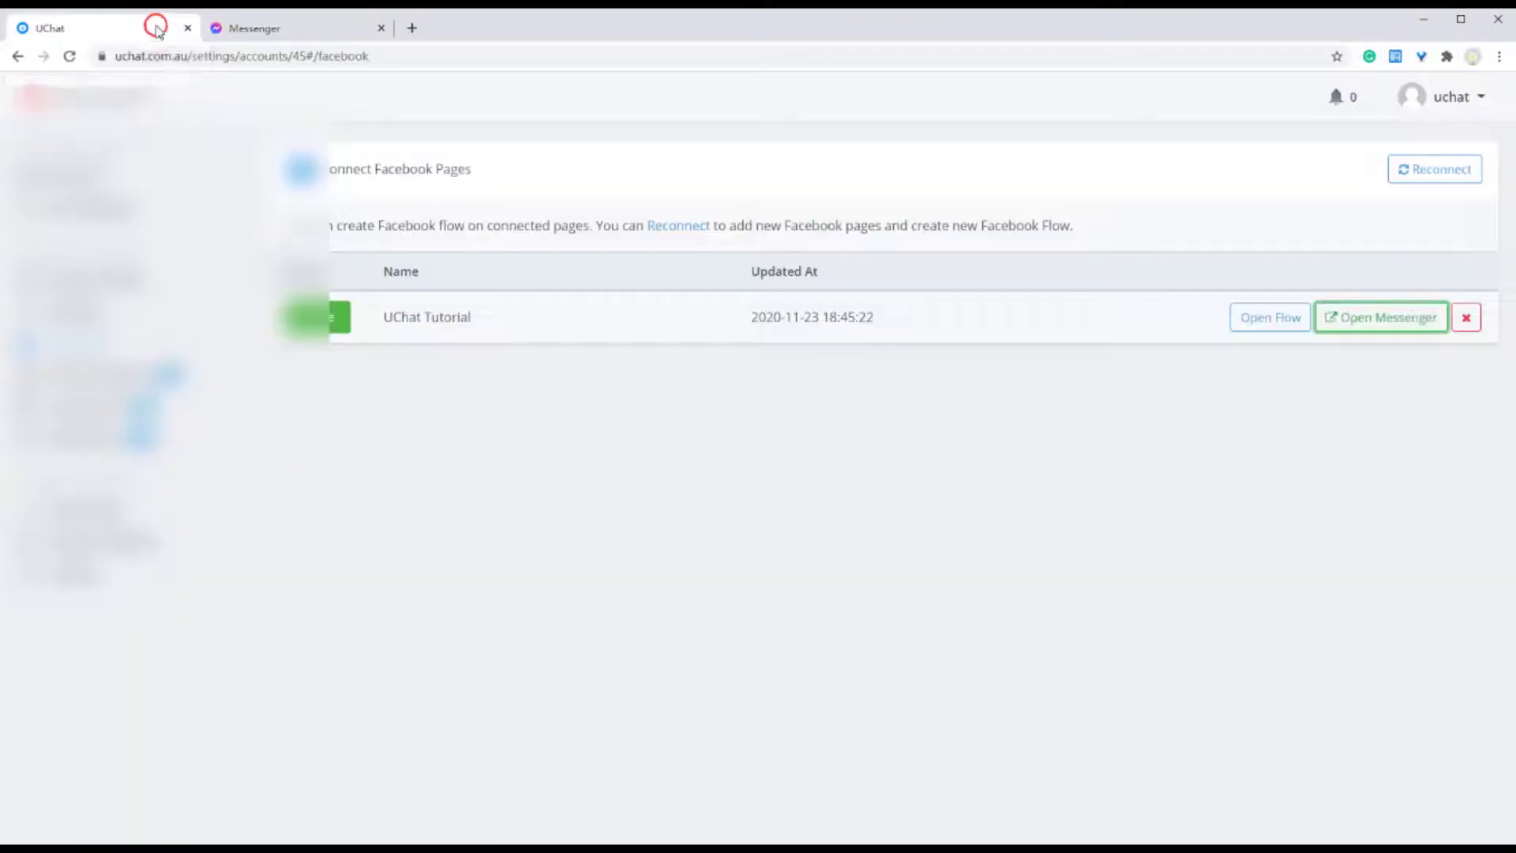
pyautogui.click(380, 28)
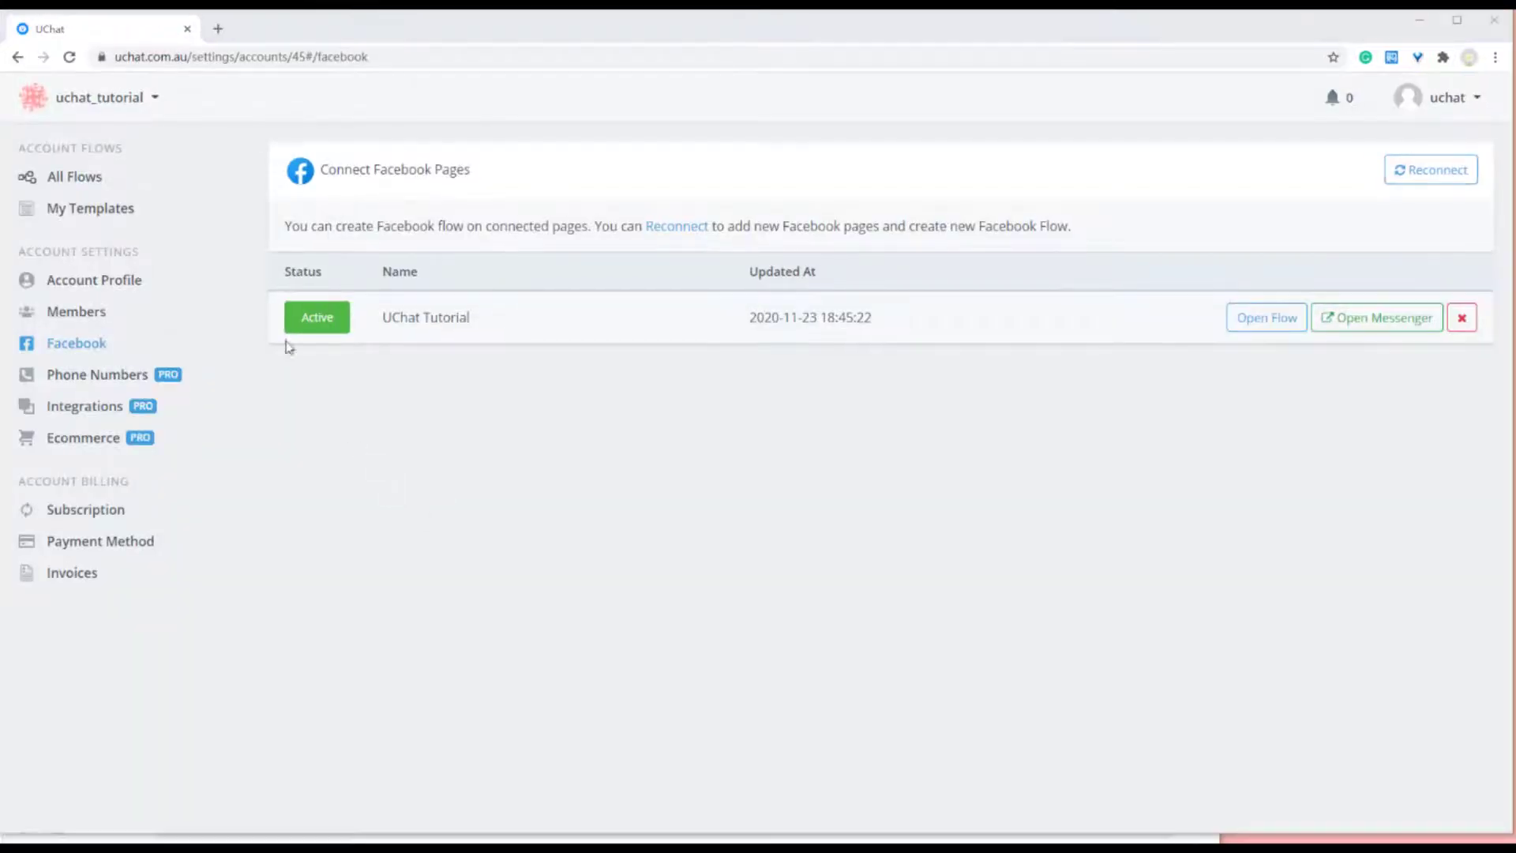
# - Open My first flow for editing and rename its Send Message #1 step as Welcome
pyautogui.click(95, 190)
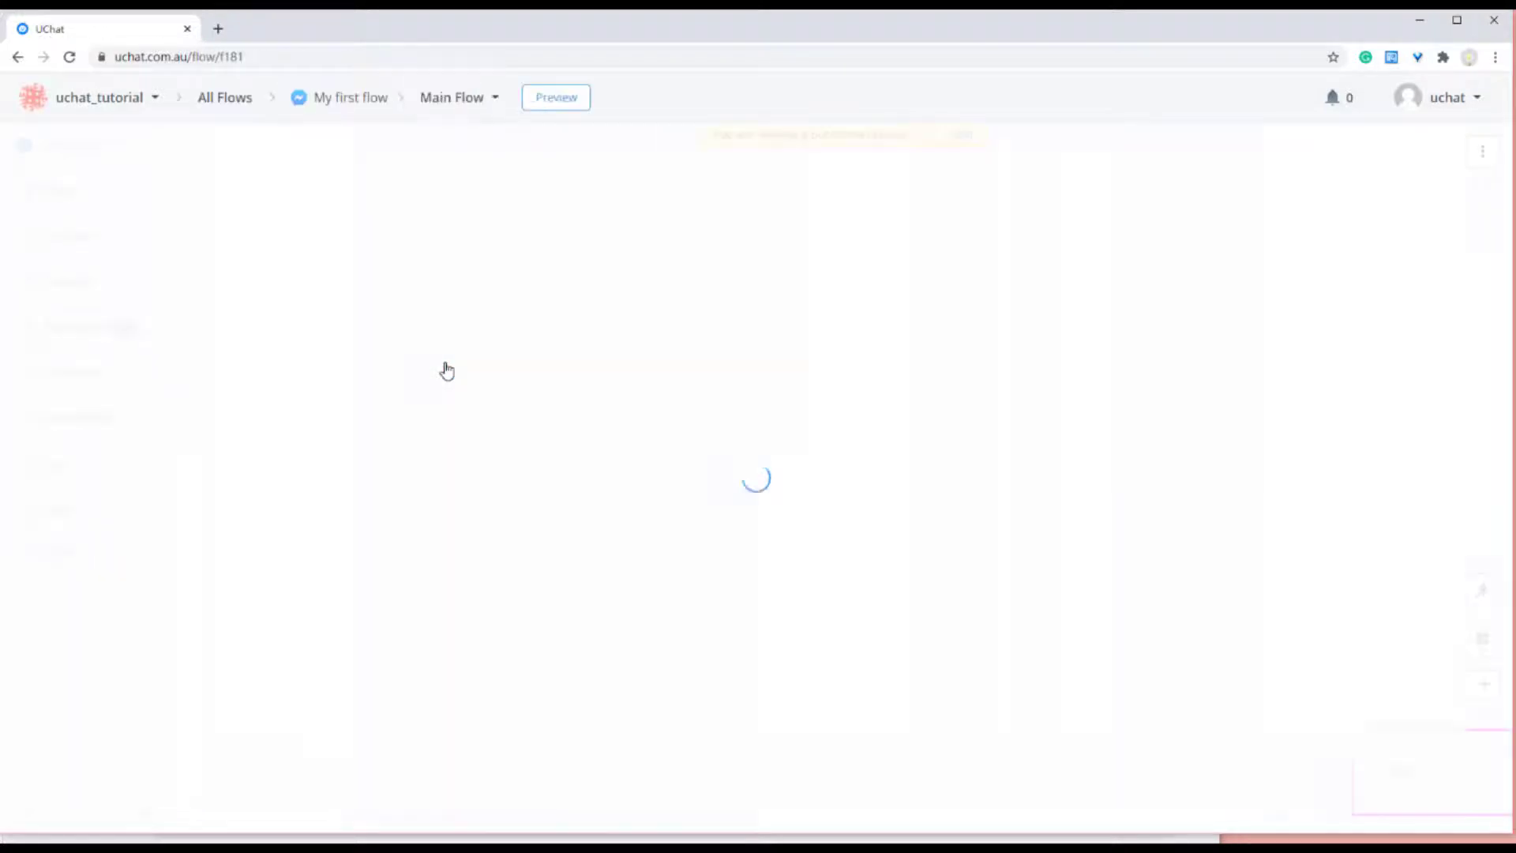
pyautogui.click(1395, 169)
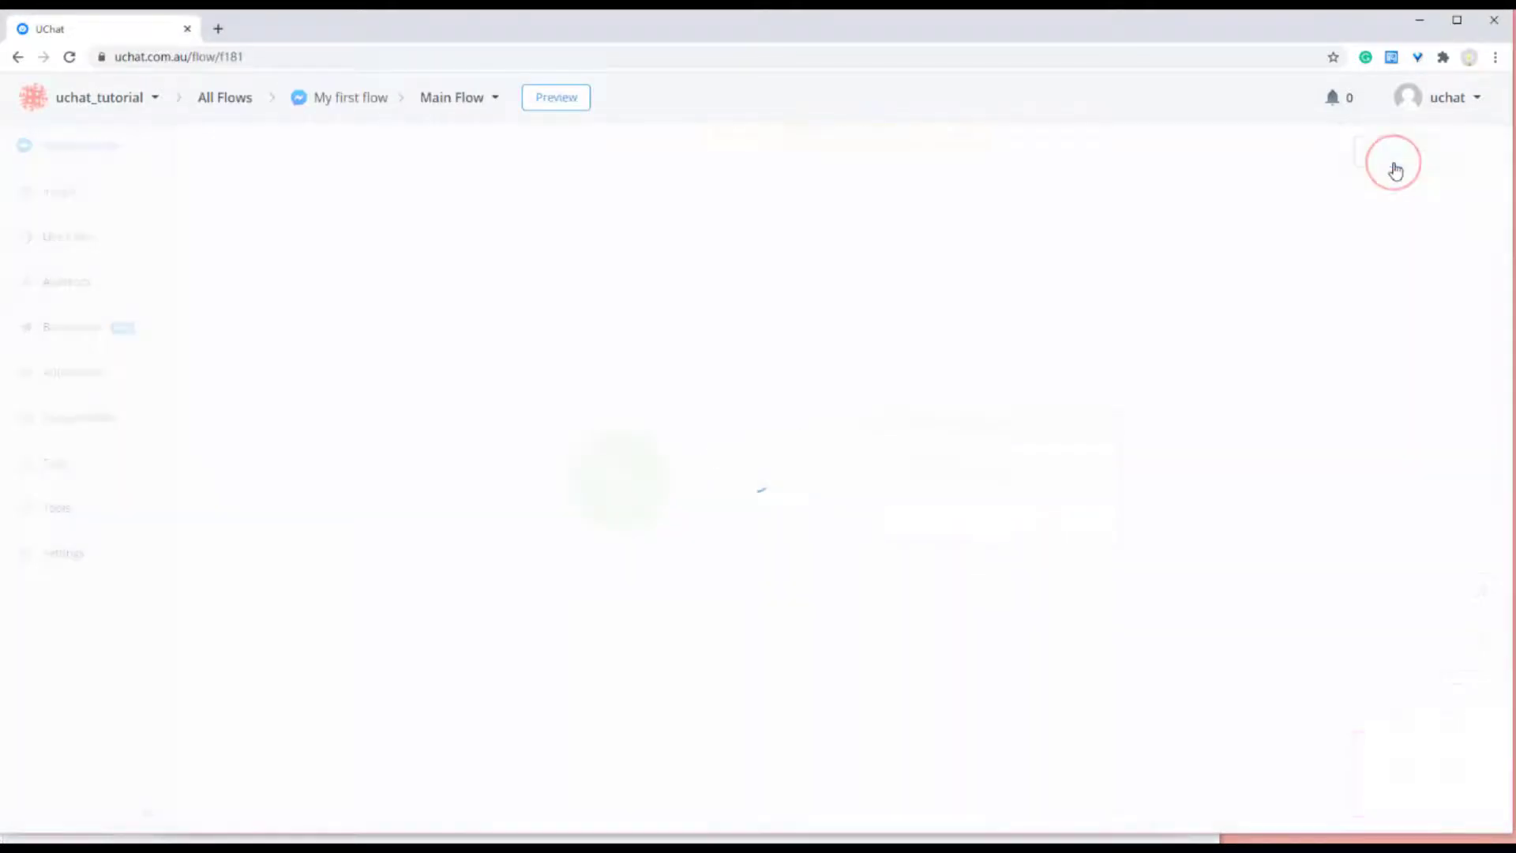
pyautogui.click(920, 479)
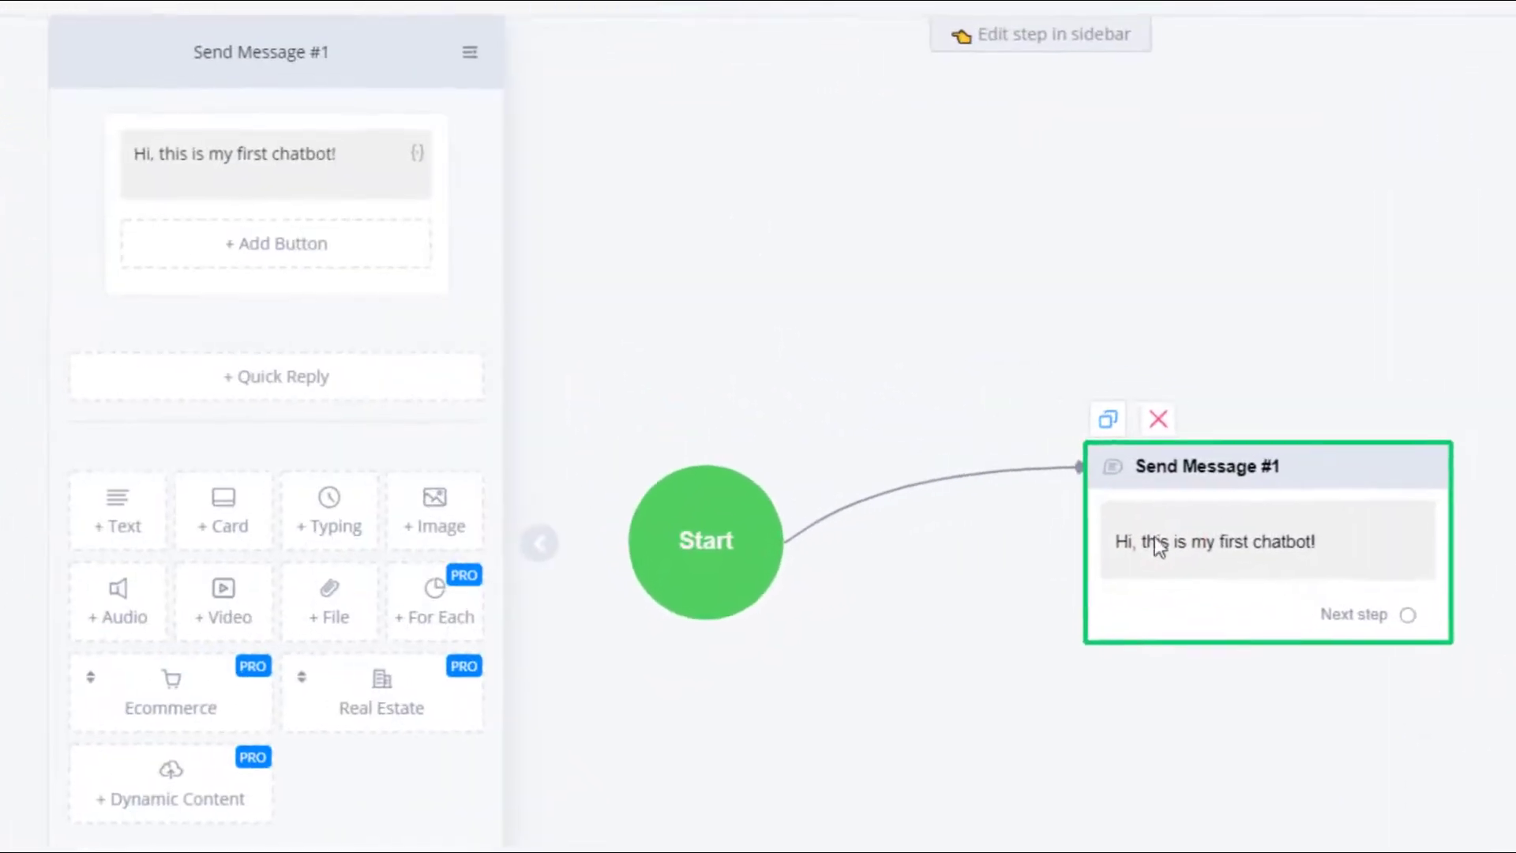
pyautogui.click(335, 128)
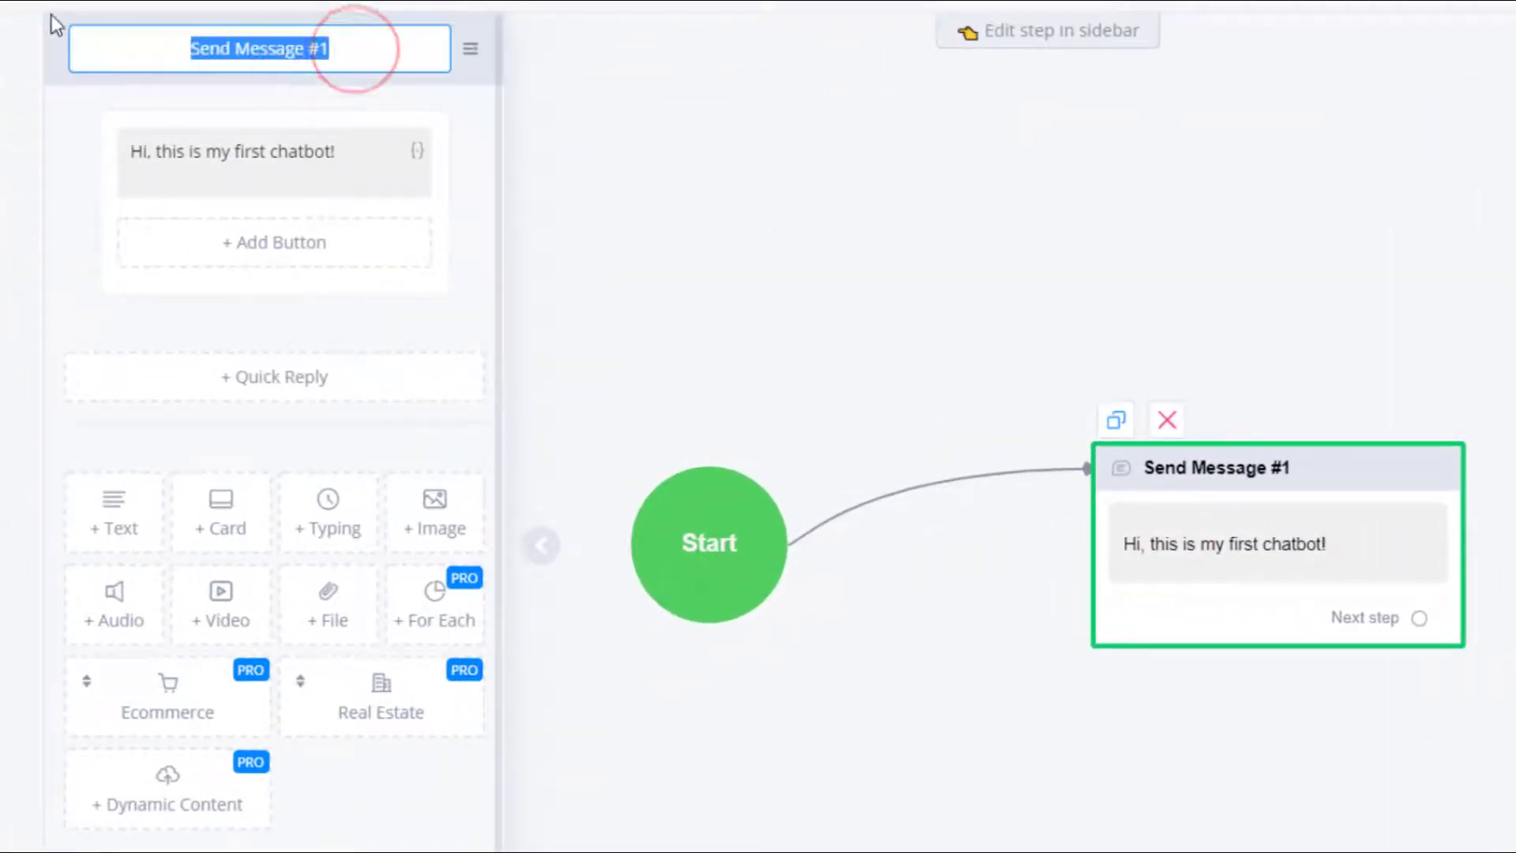
pyautogui.write('Welcome')
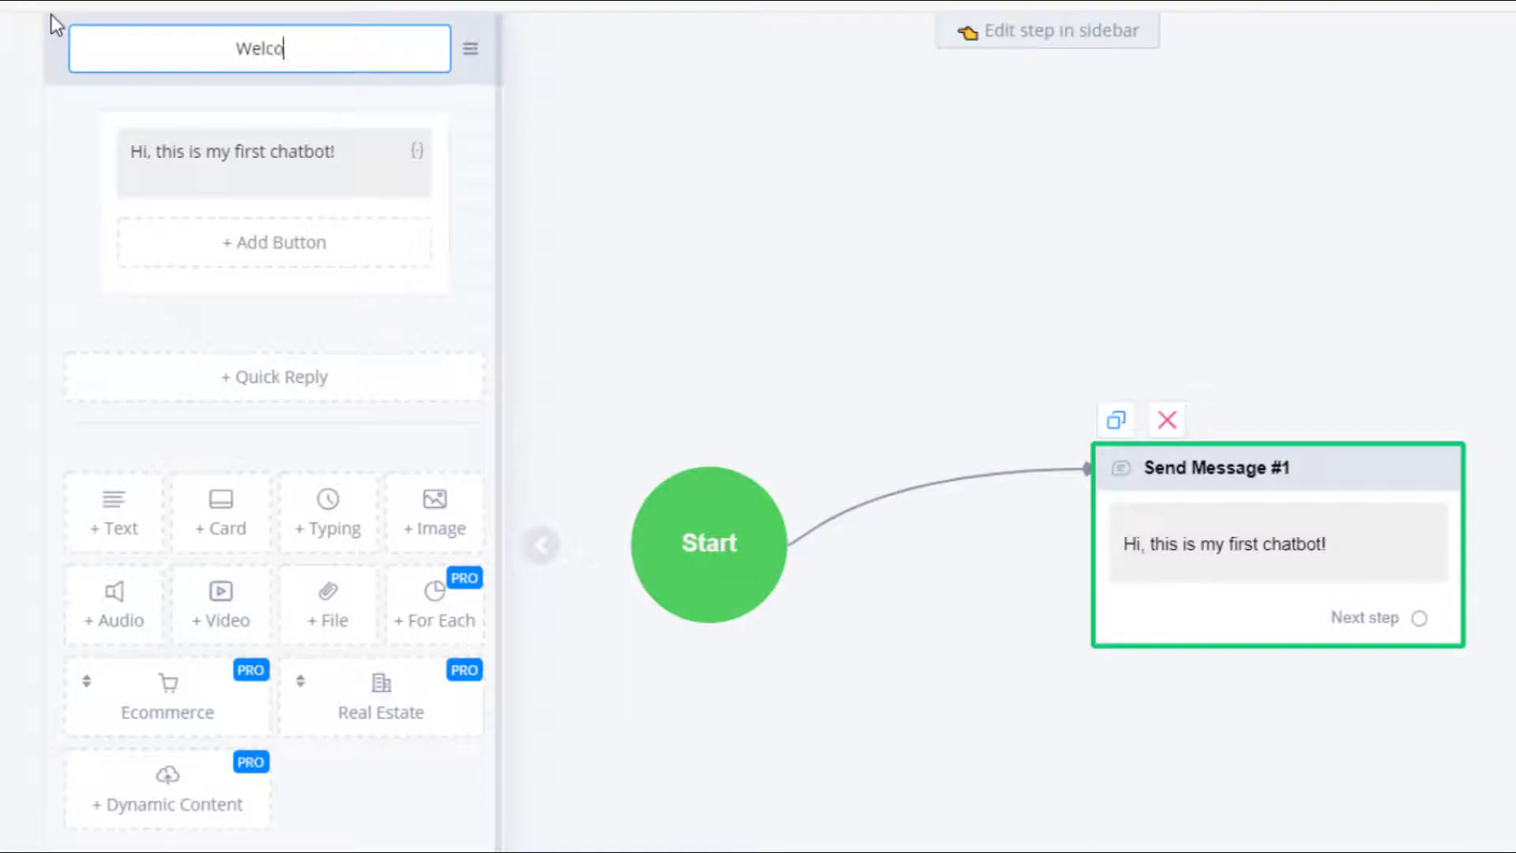
pyautogui.press('Return')
# - Add a Show Image button to the Welcome message that leads to a new Send Message step
pyautogui.click(357, 252)
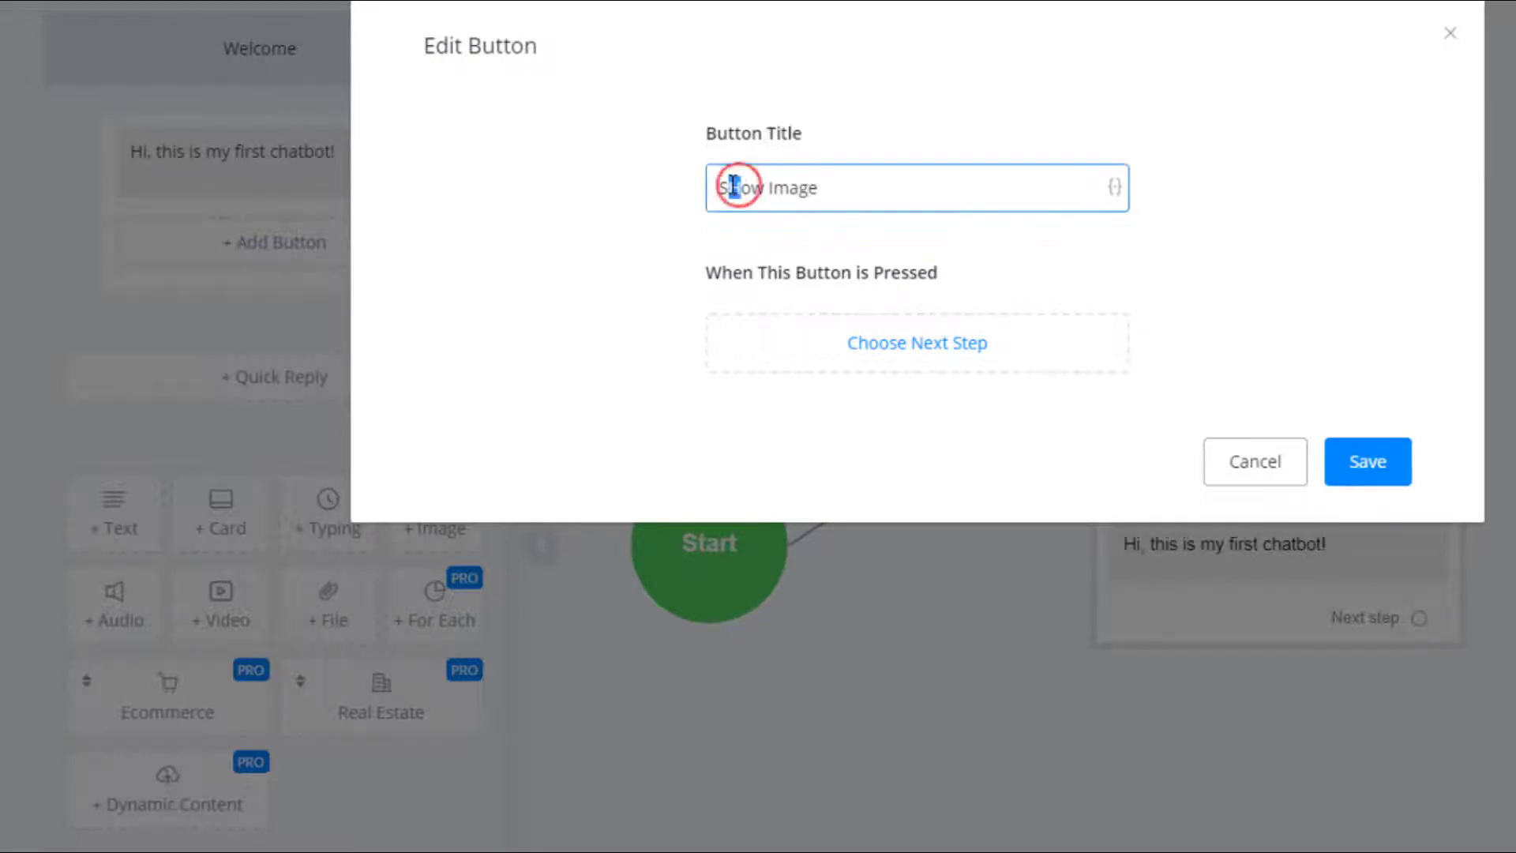
pyautogui.click(1091, 350)
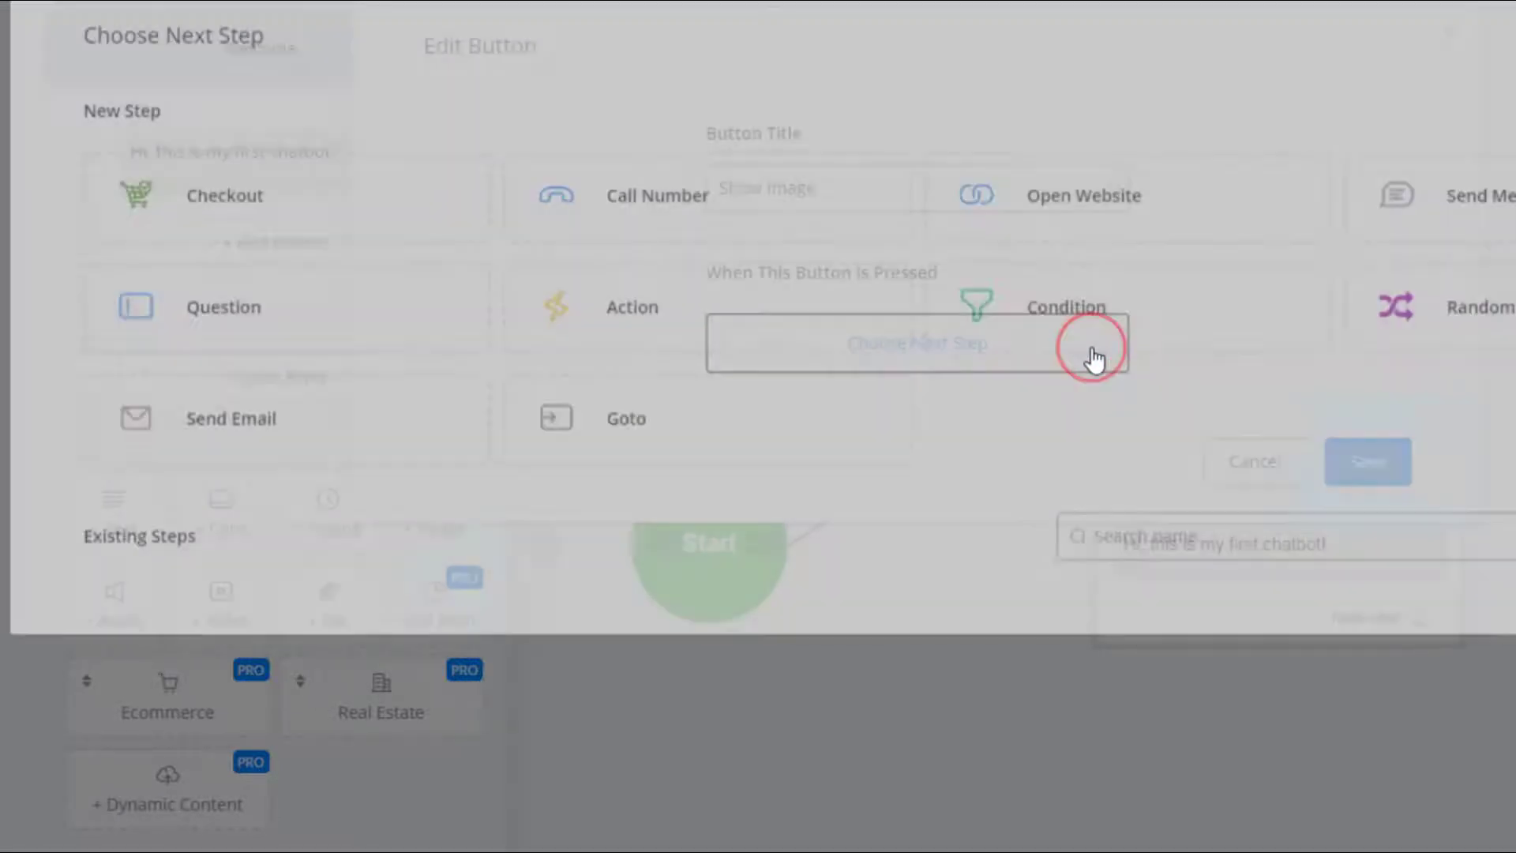
pyautogui.click(1438, 248)
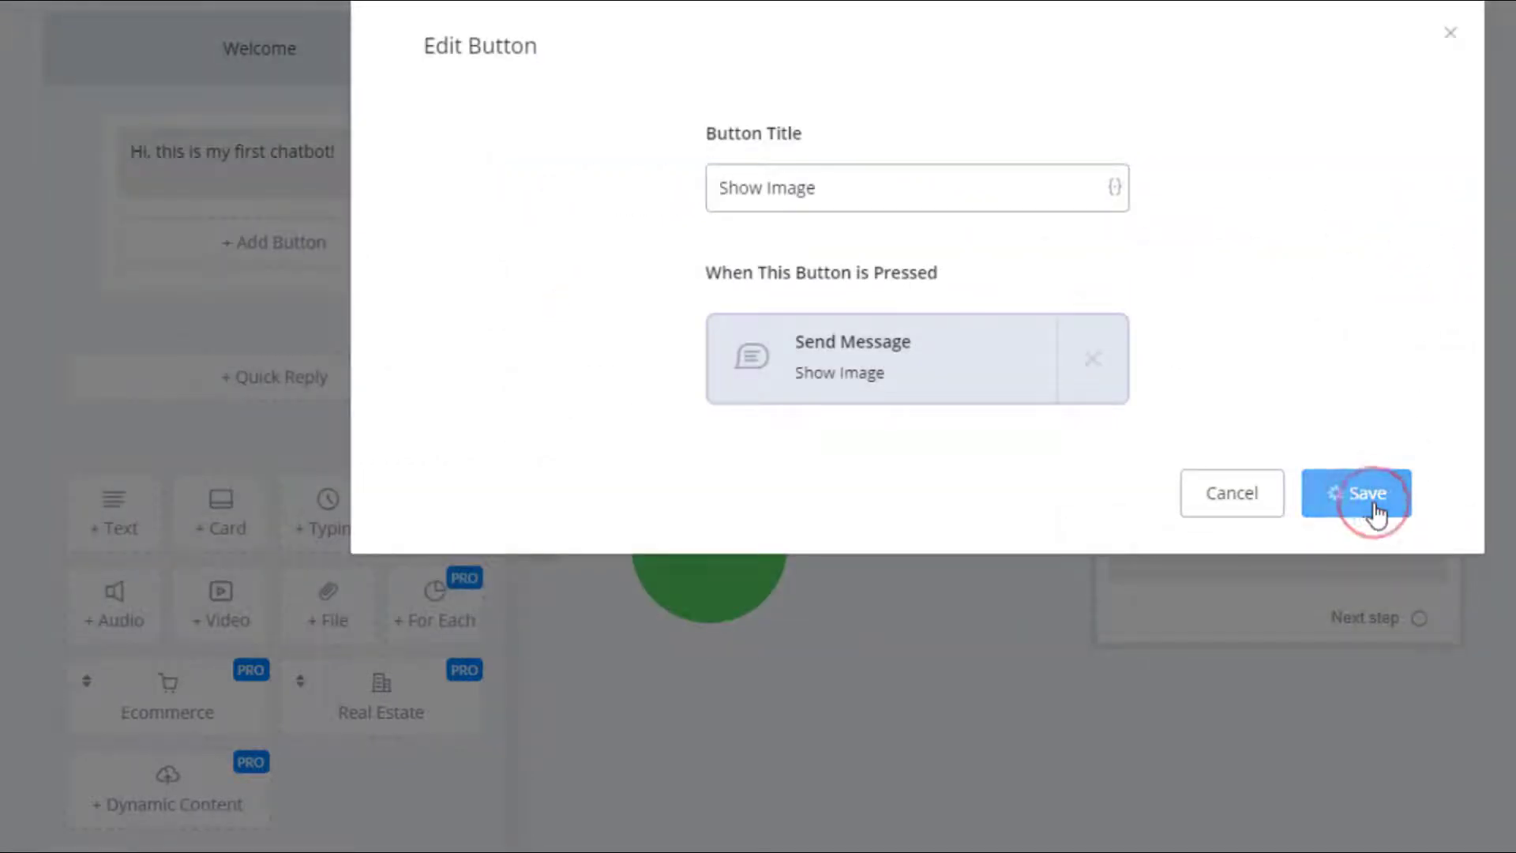
pyautogui.click(1388, 500)
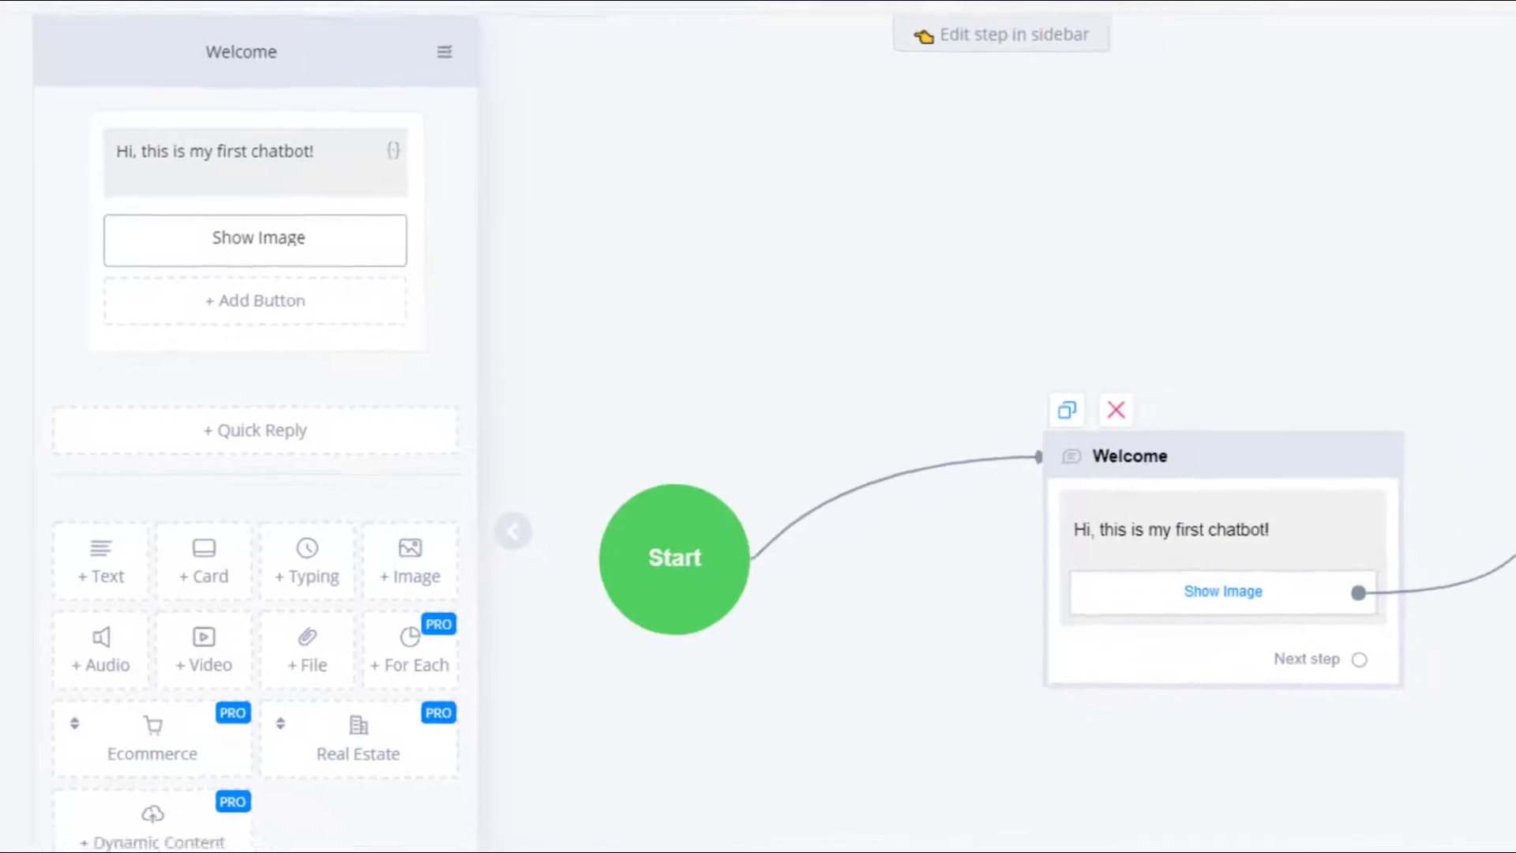
# - Add an image item to the Show Image step using the first GIF from the omg category, a man in a tie screaming
pyautogui.click(1463, 474)
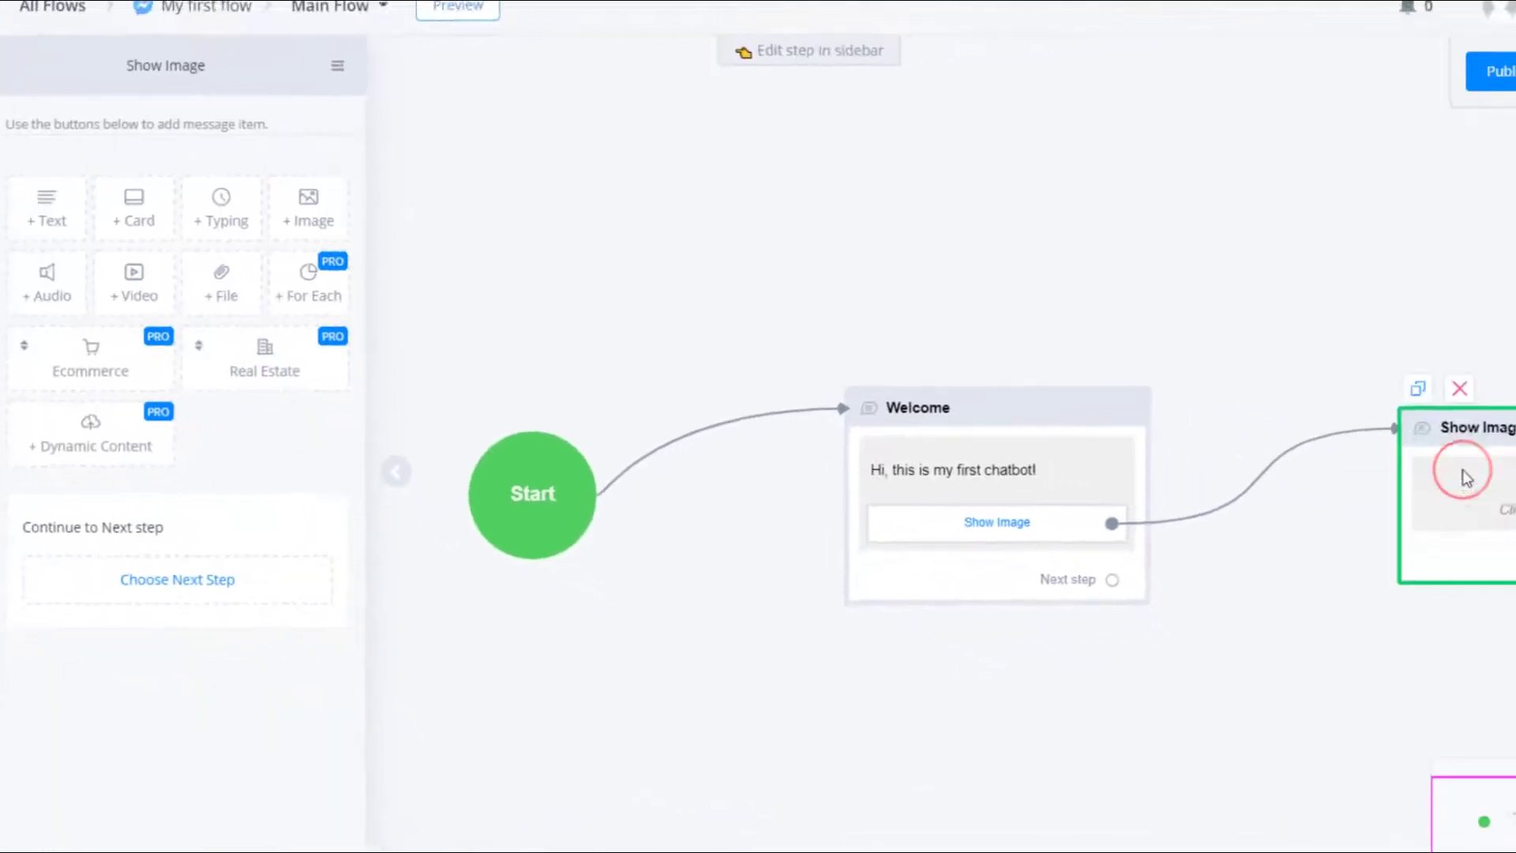
pyautogui.click(324, 218)
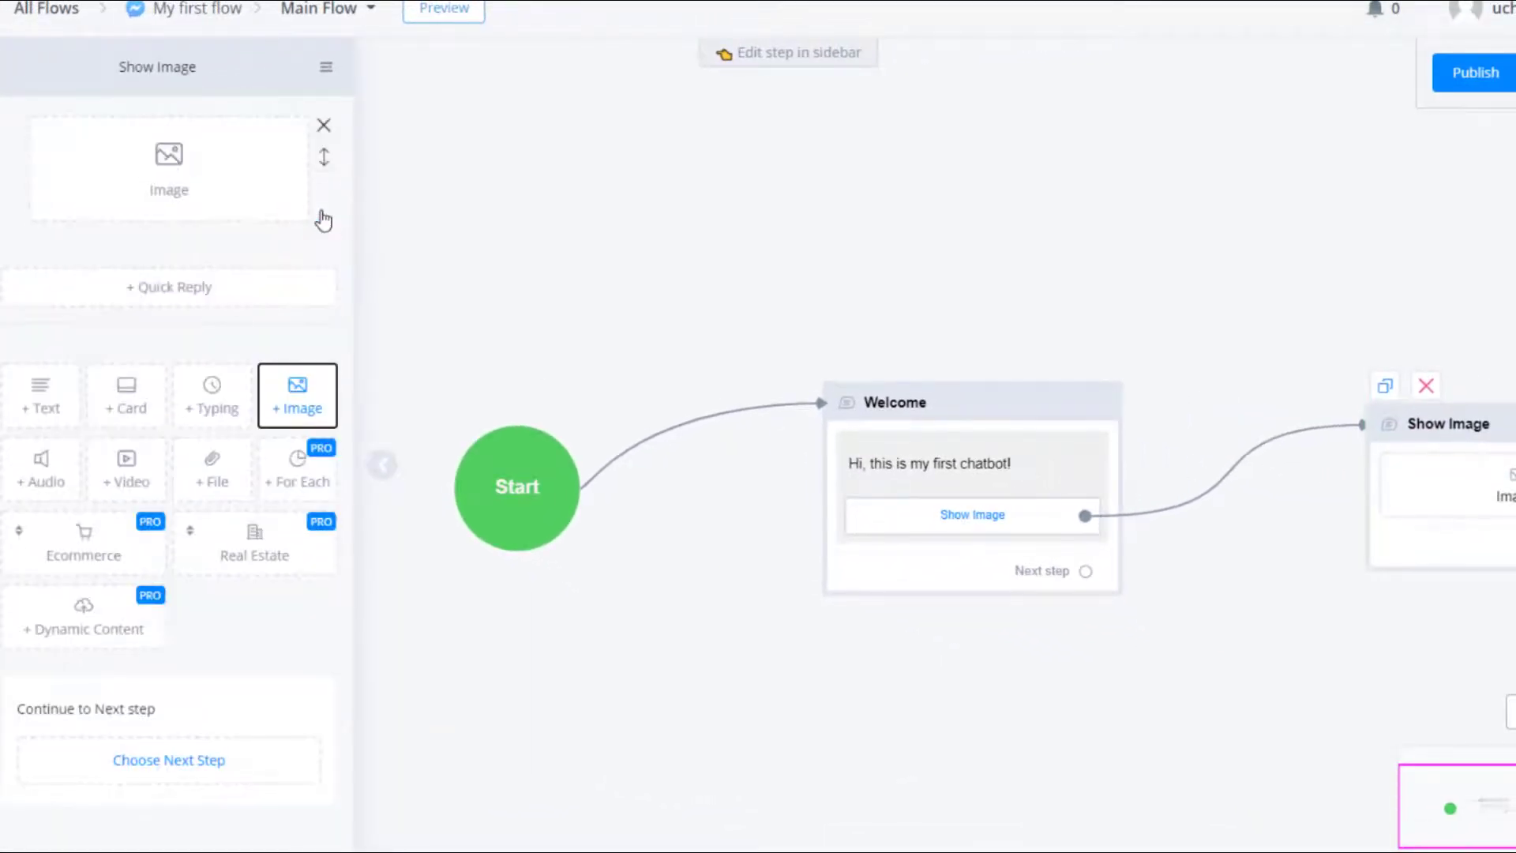
pyautogui.click(254, 197)
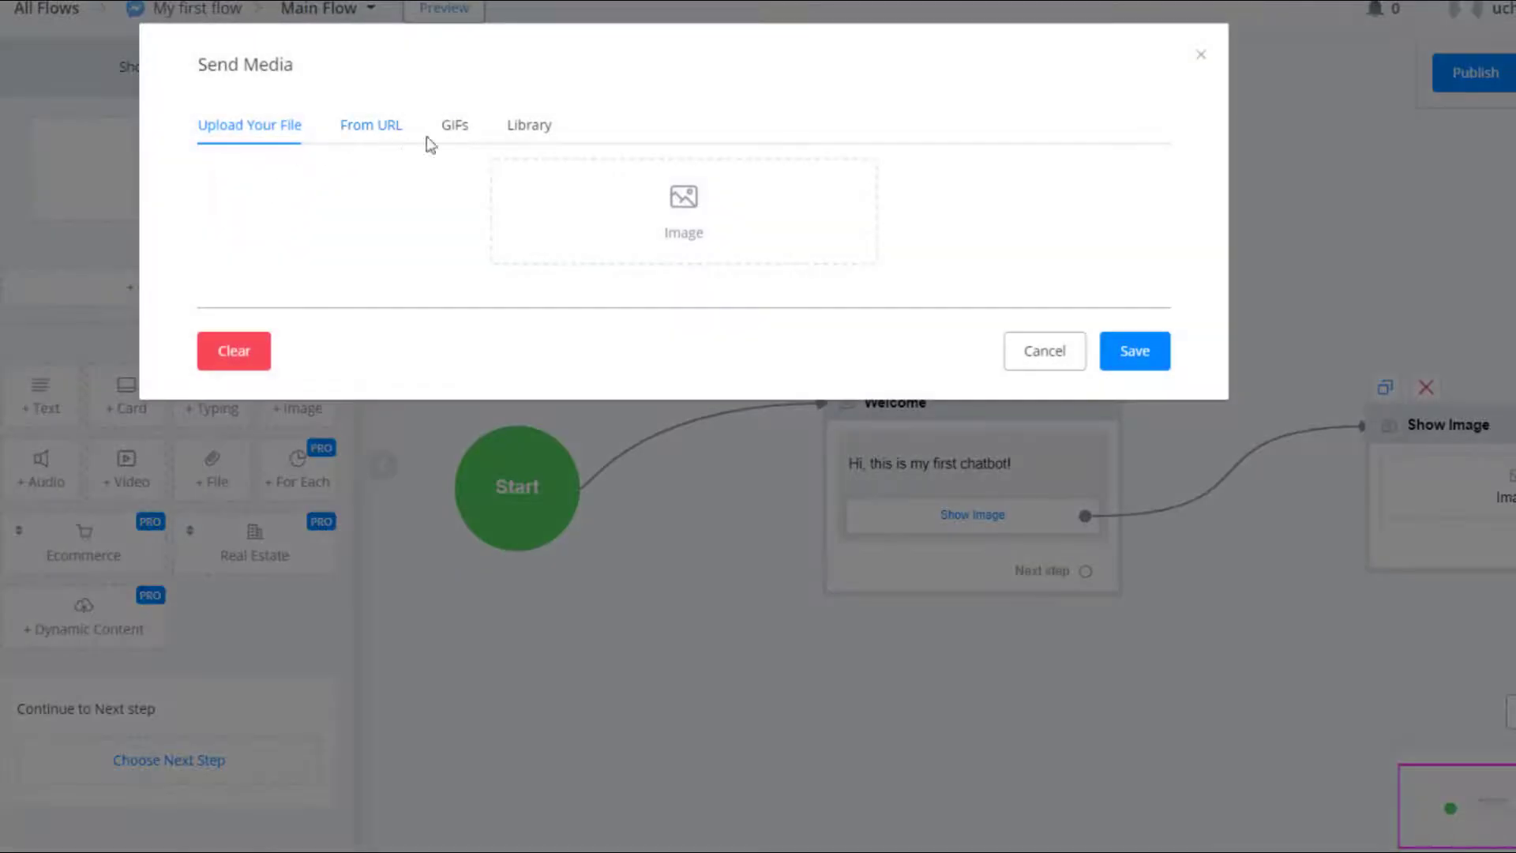
pyautogui.click(456, 128)
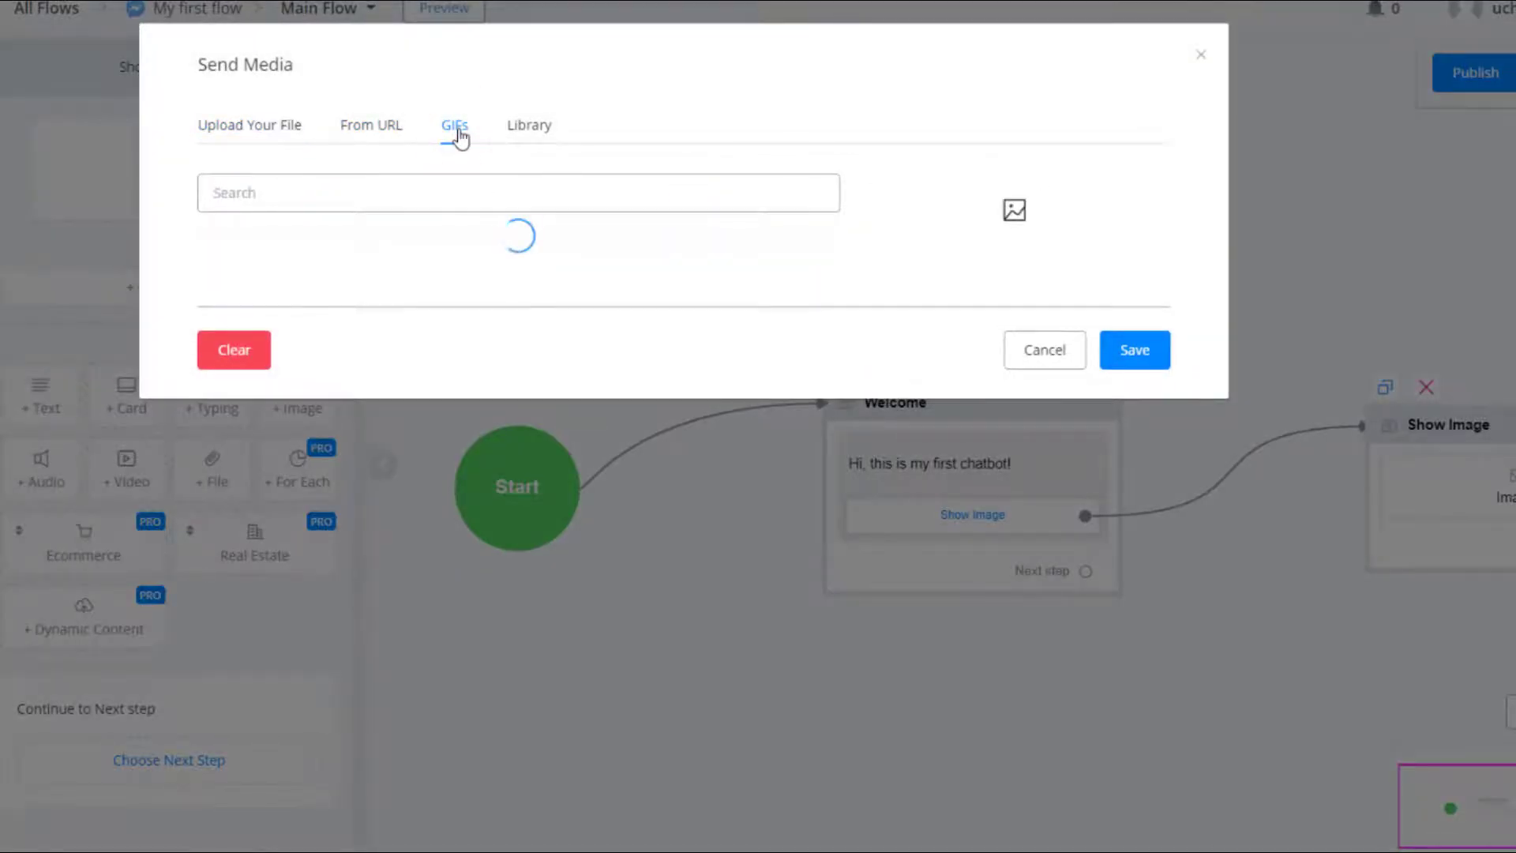
pyautogui.write('omg')
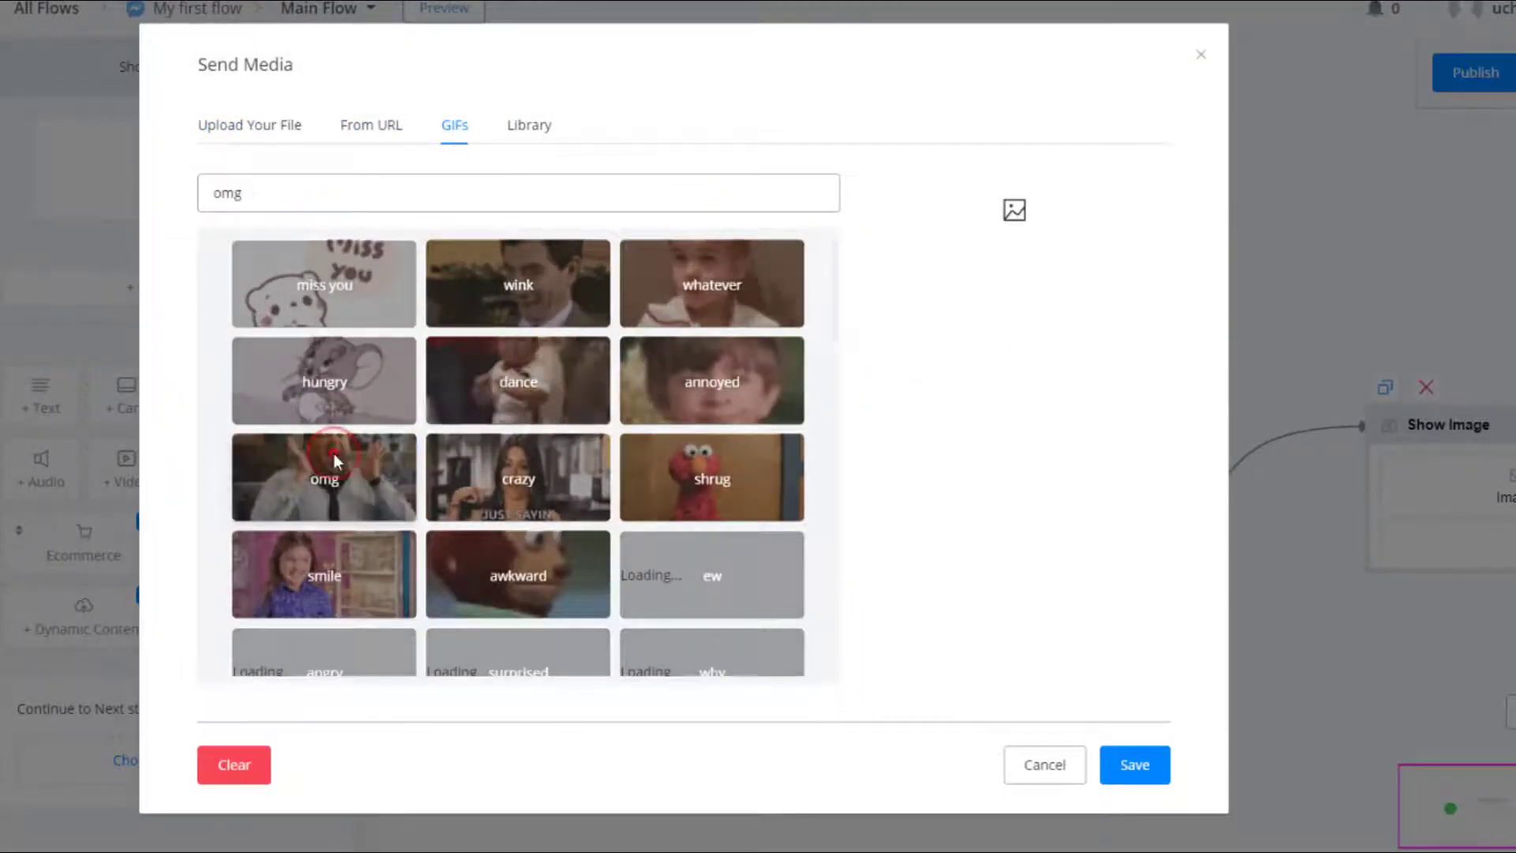
pyautogui.click(333, 453)
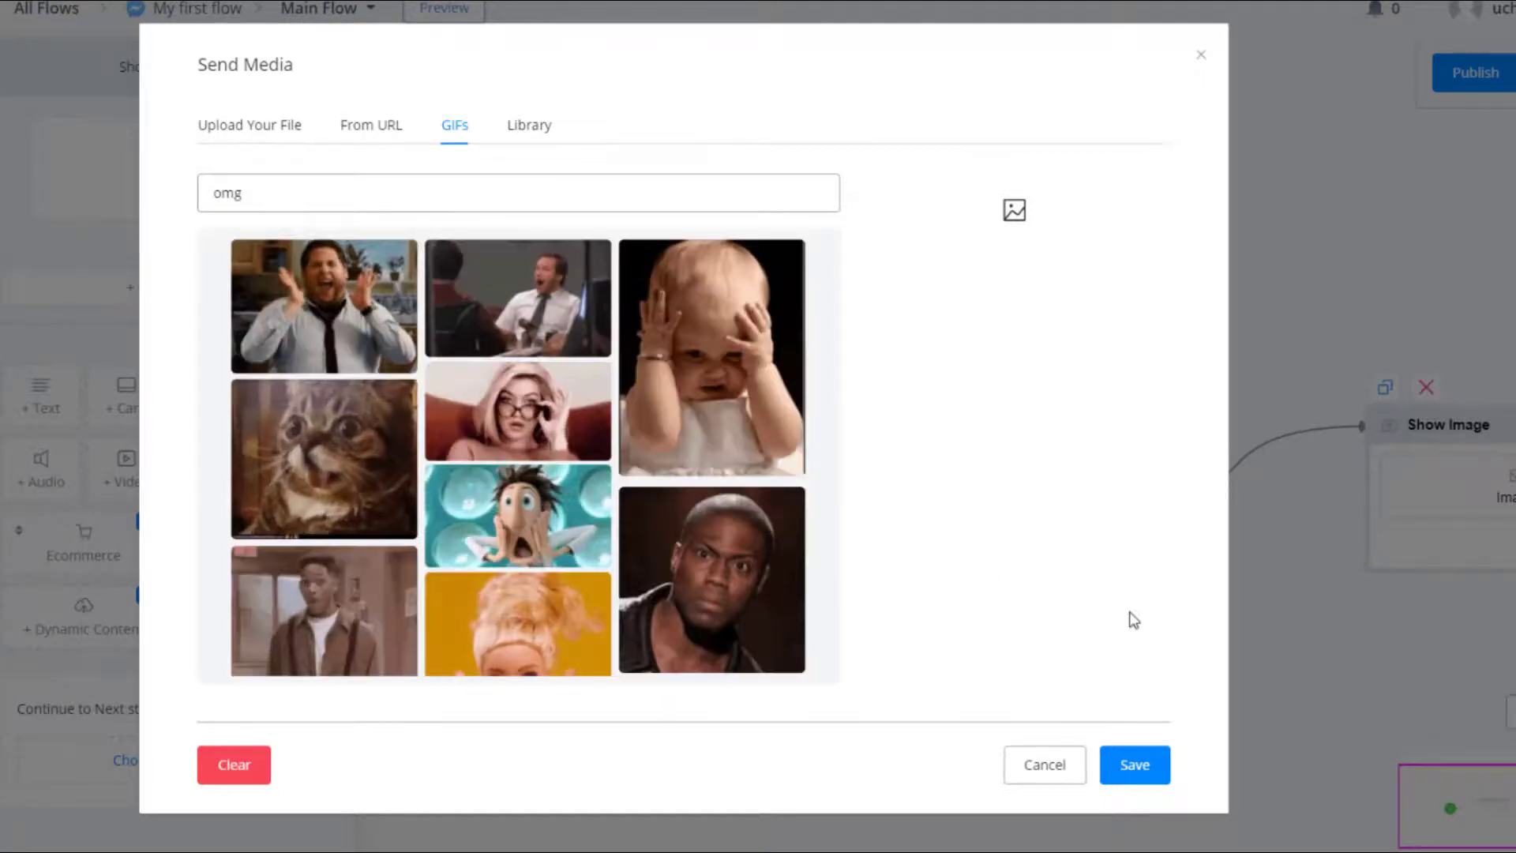
pyautogui.click(304, 324)
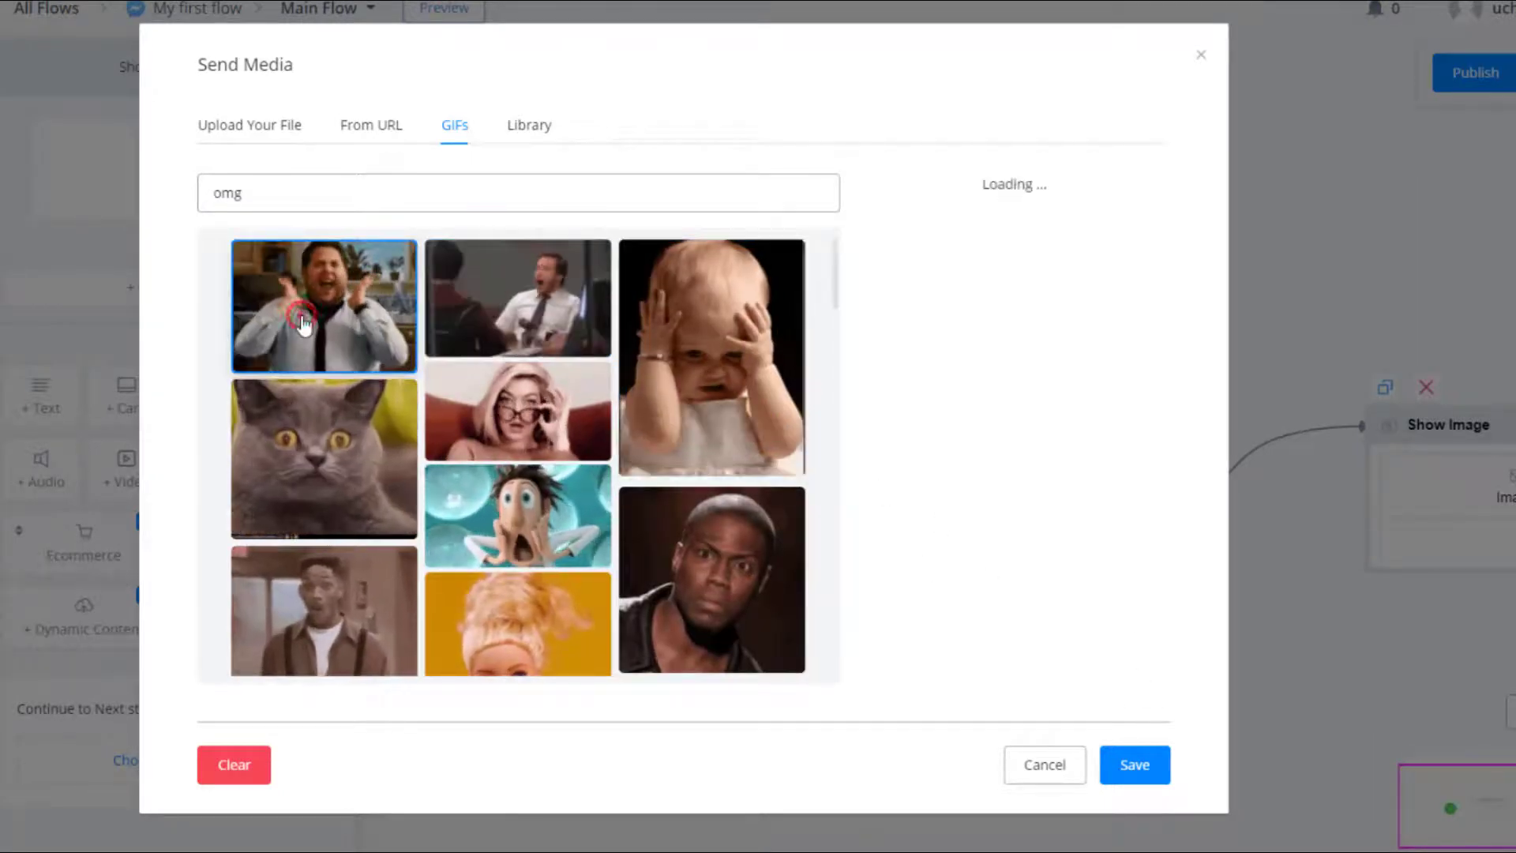
pyautogui.click(1136, 779)
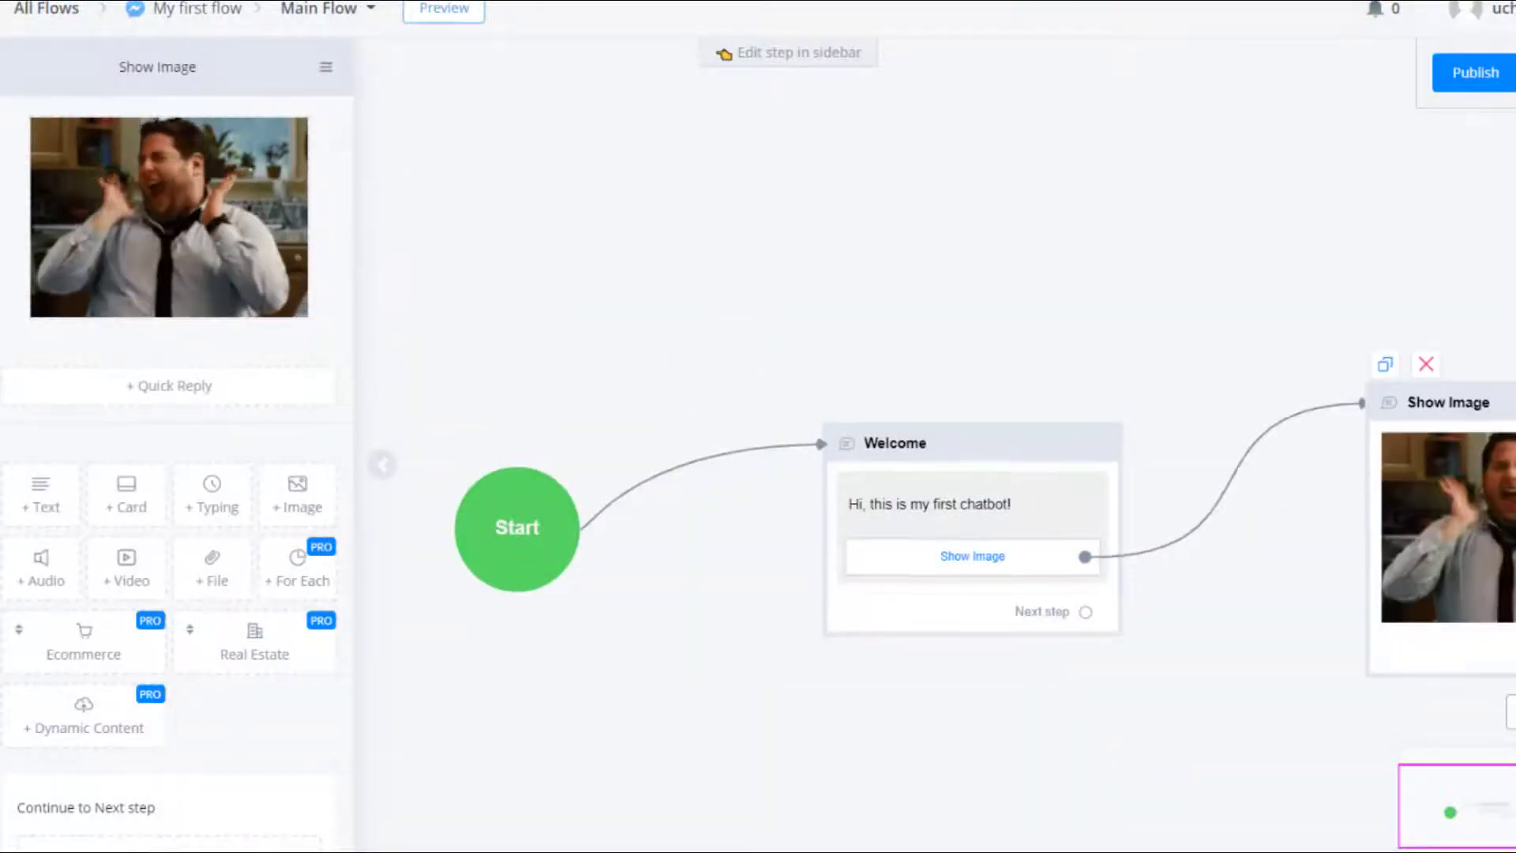
# - Add a quick reply titled "Ask Me" with a grinning-face emoji to the Show Image step, leading to a new Question step
pyautogui.click(222, 388)
pyautogui.click(631, 180)
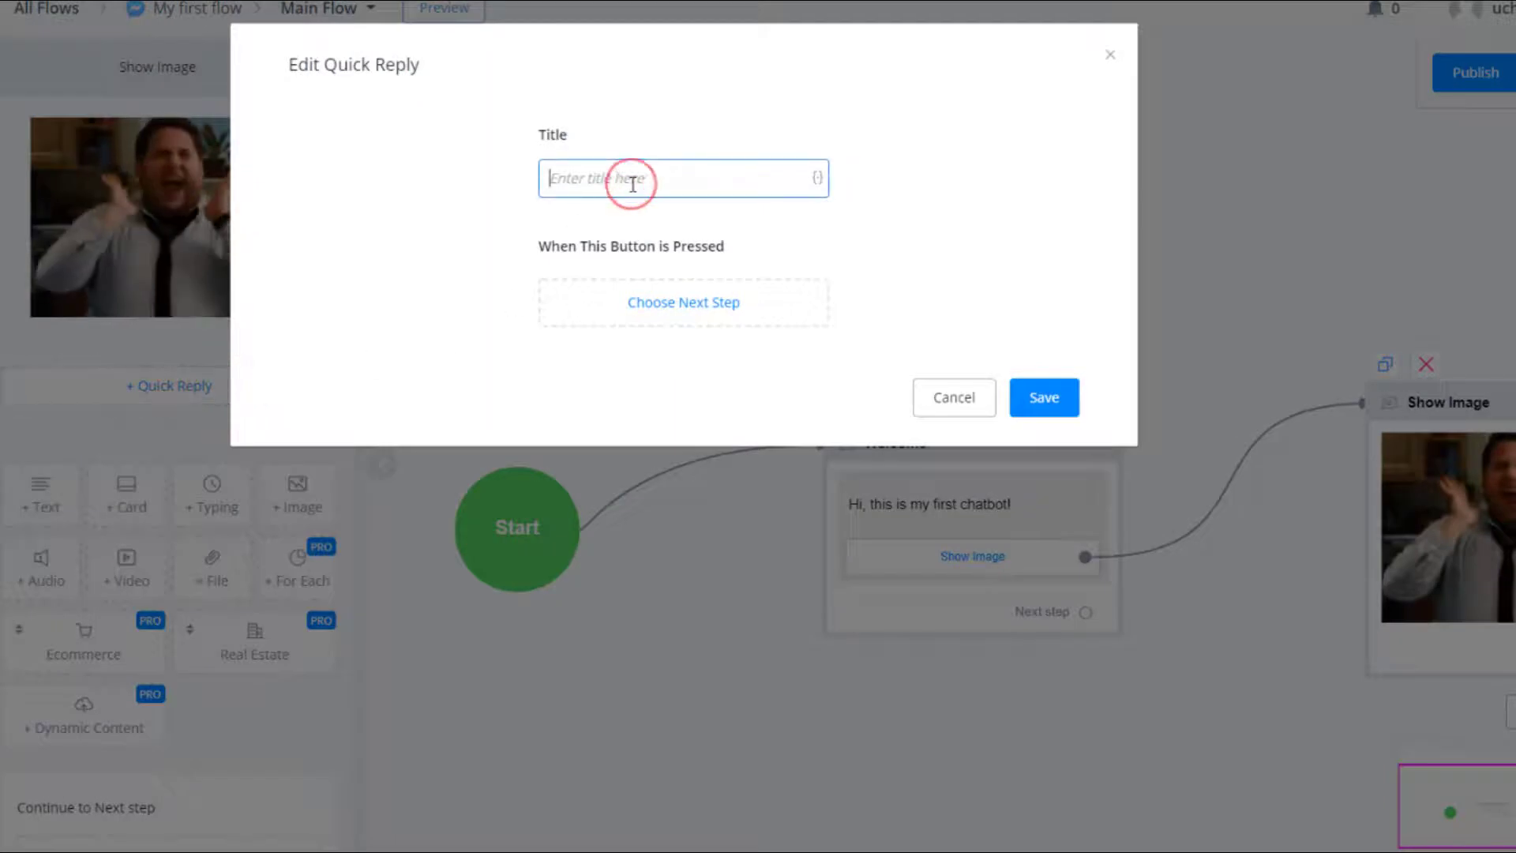
pyautogui.write('Ask Me')
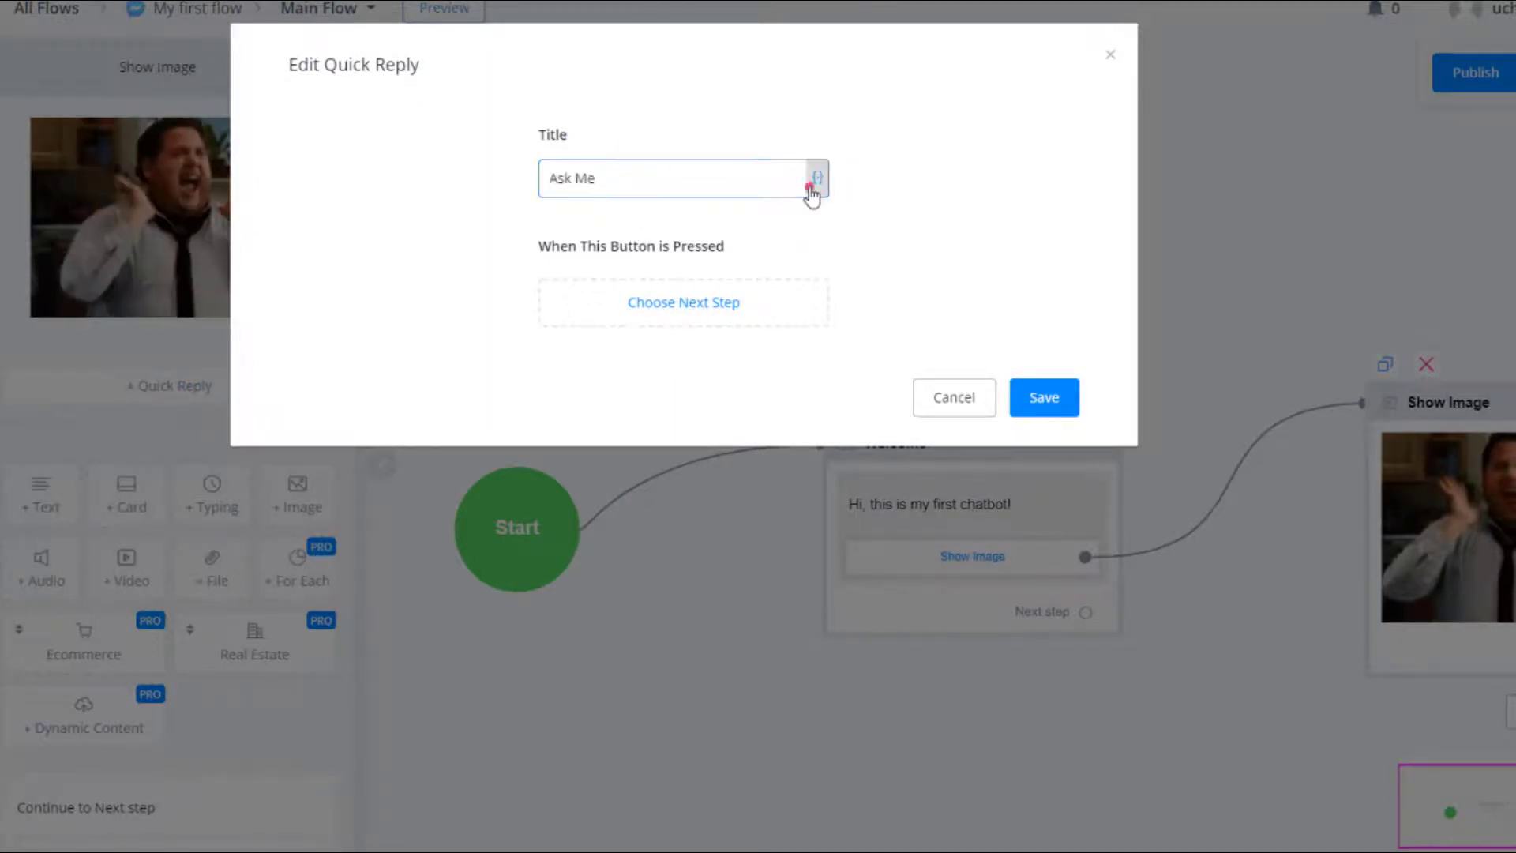
pyautogui.click(816, 181)
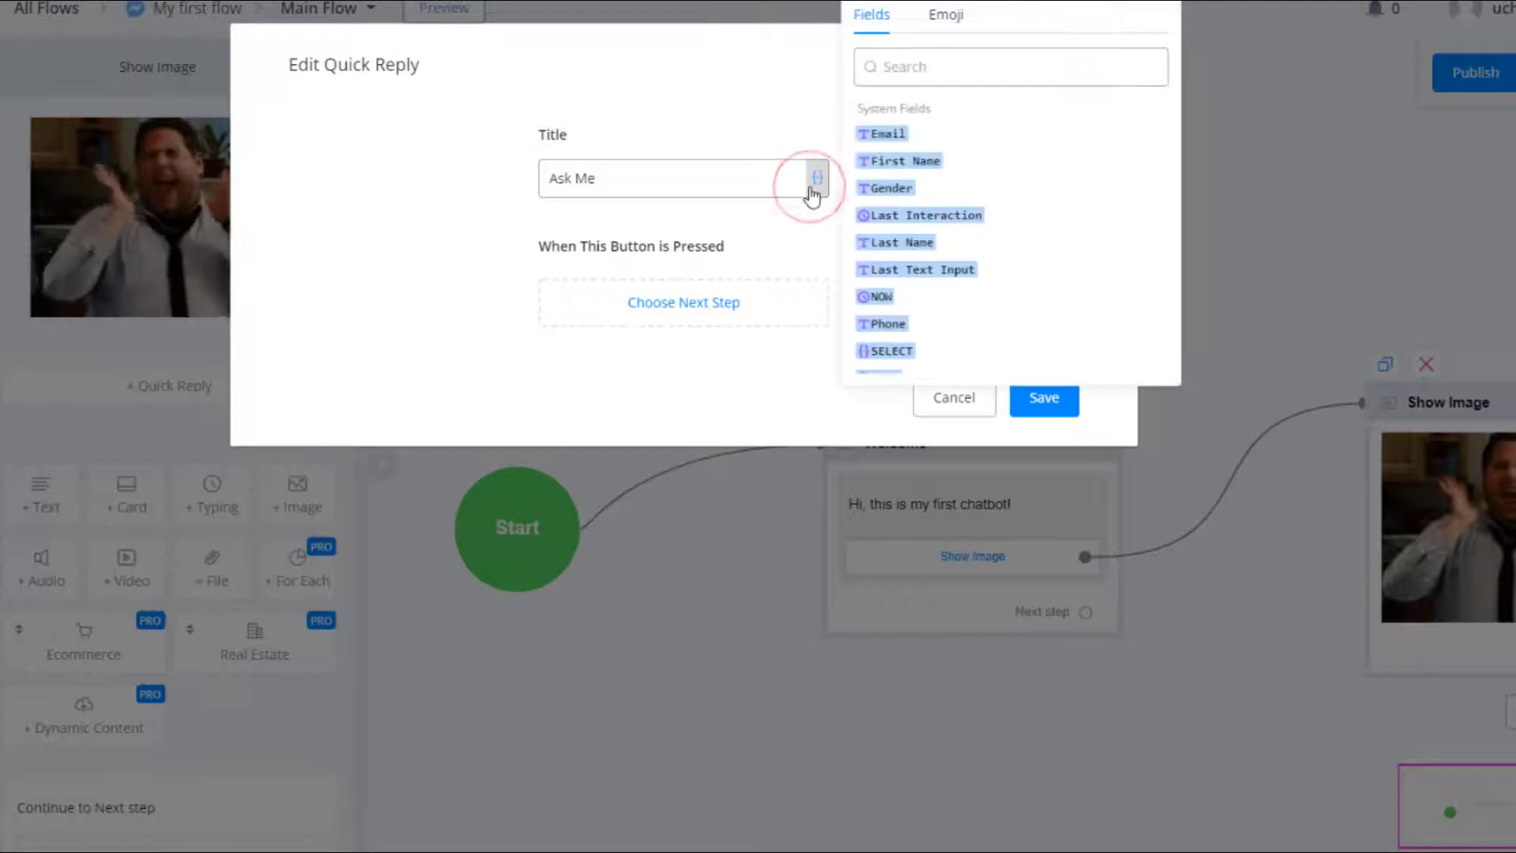
pyautogui.click(946, 30)
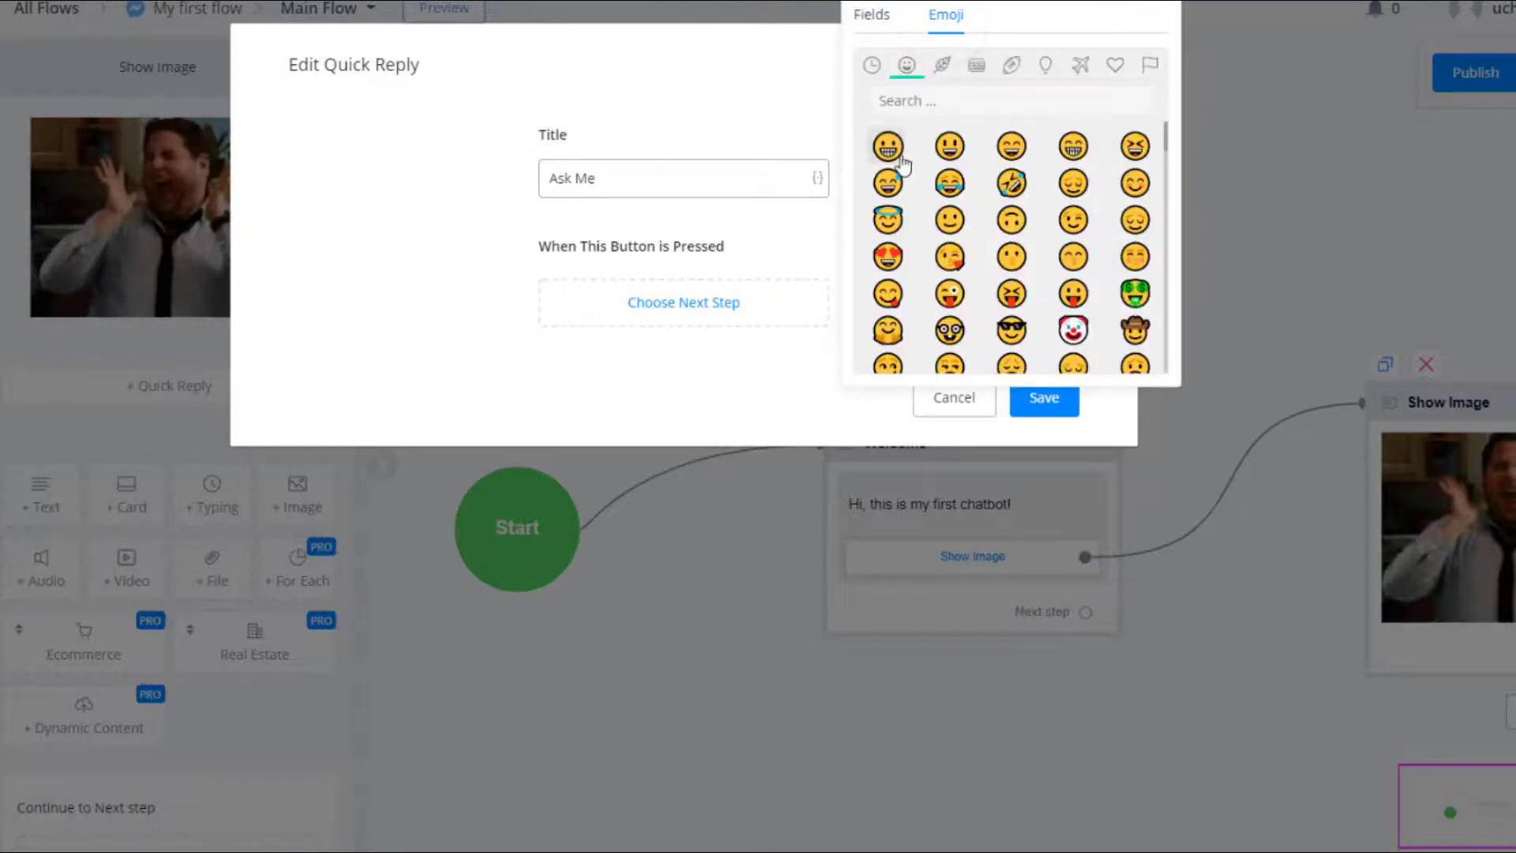
pyautogui.click(785, 372)
pyautogui.click(785, 323)
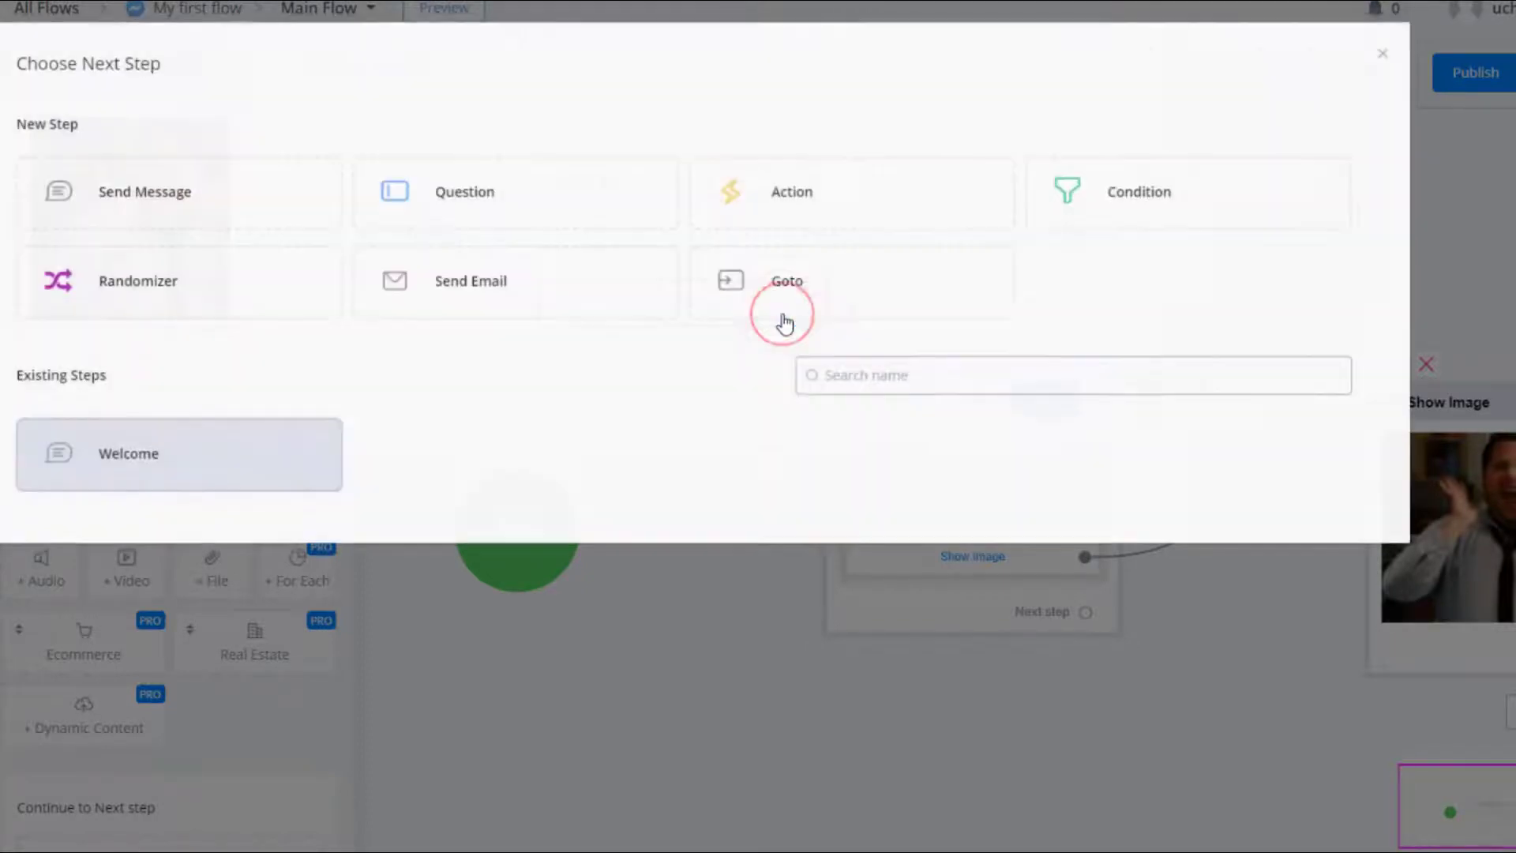
pyautogui.click(584, 207)
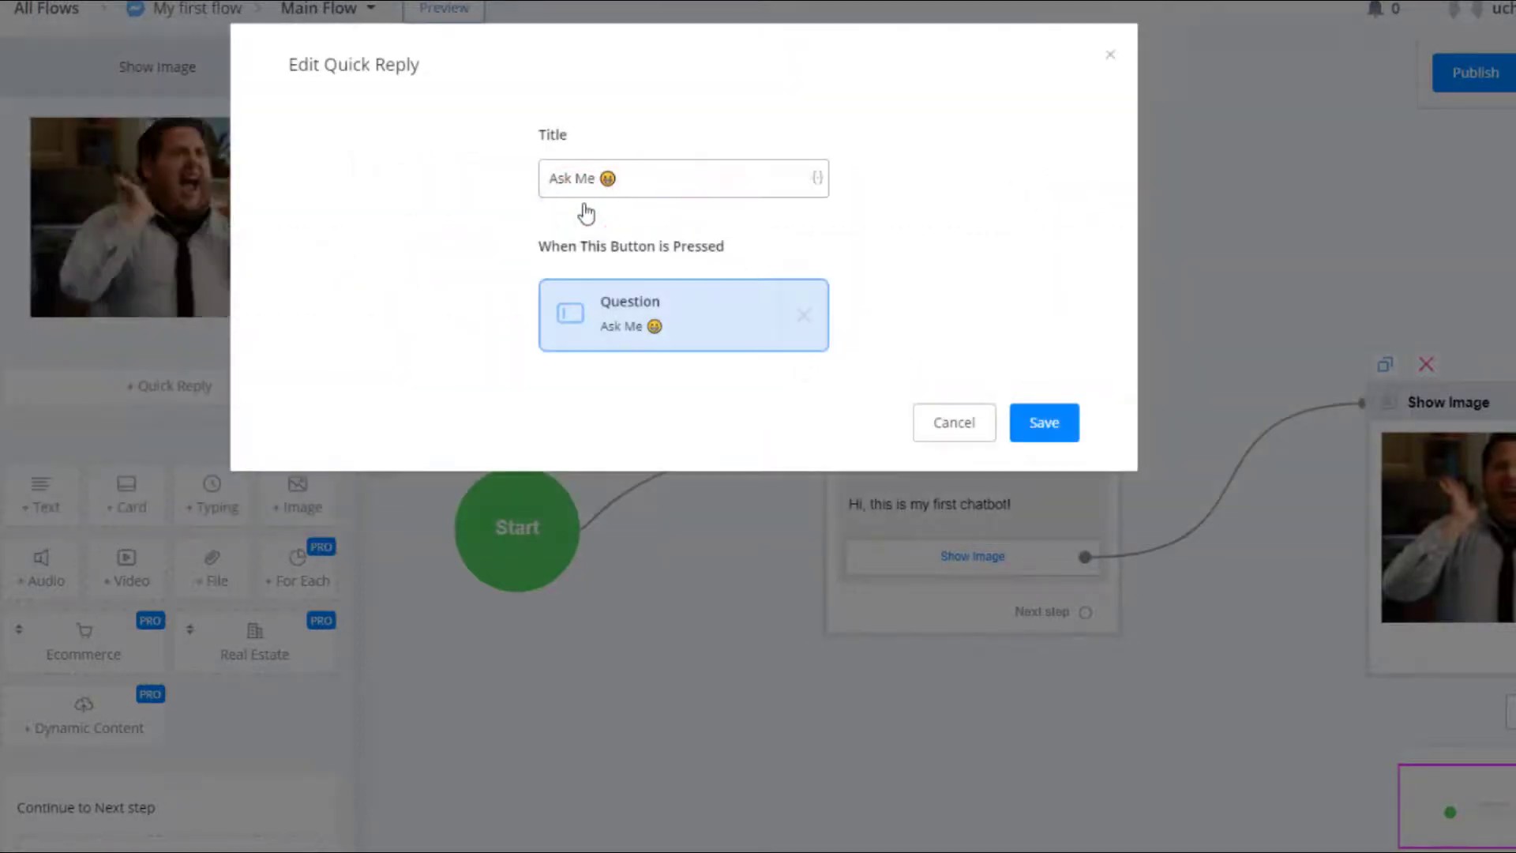
pyautogui.click(1034, 440)
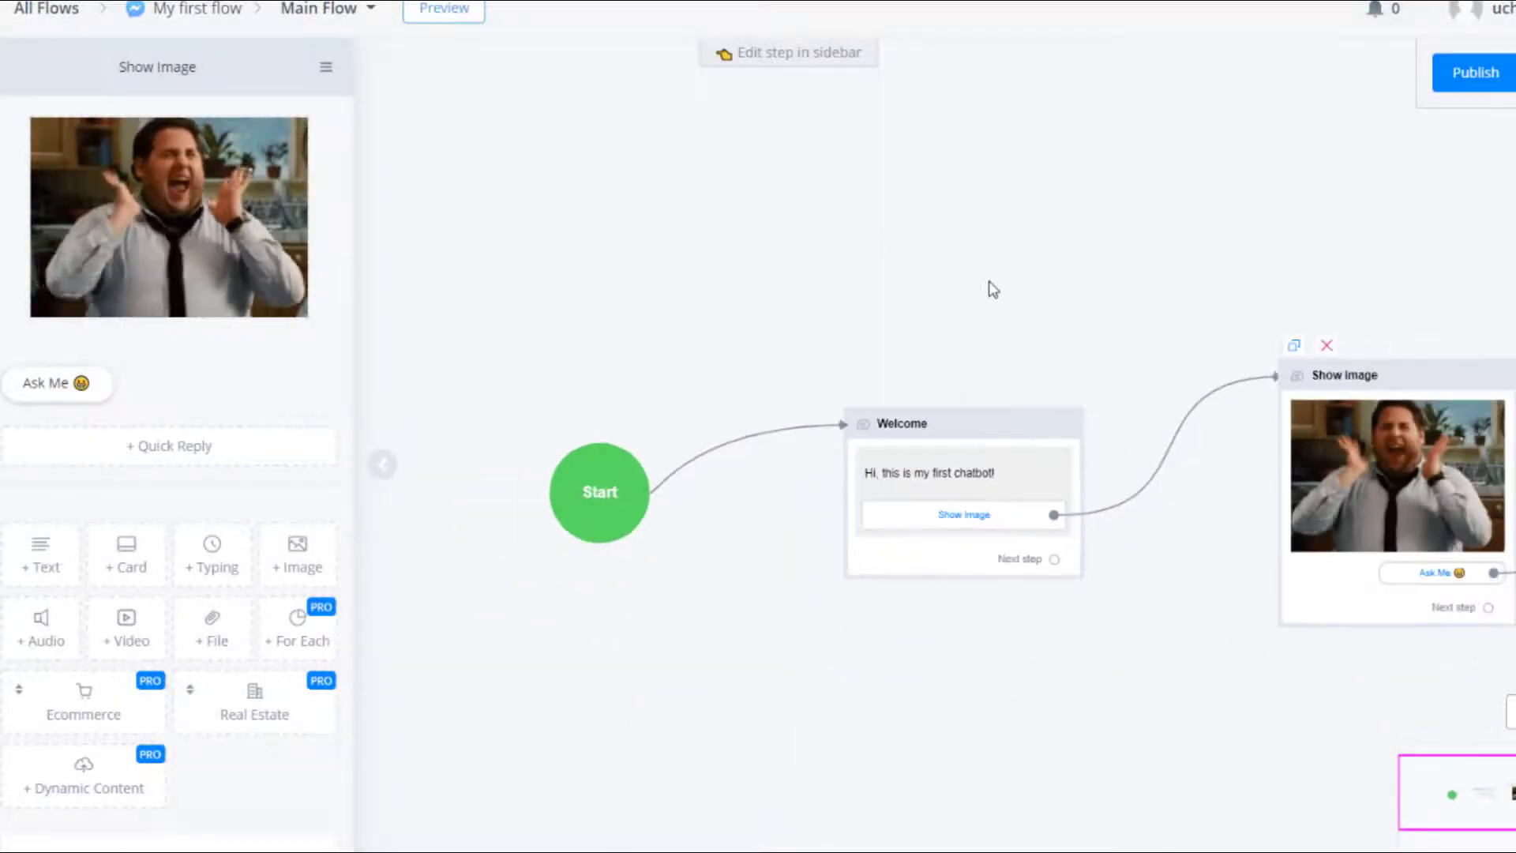
# - Add a Number question "How old are you?" to the Ask Me step and check which fields can store its response
pyautogui.moveTo(1120, 309); pyautogui.dragTo(897, 240)
pyautogui.scroll(-3, 897, 240)
pyautogui.click(1381, 385)
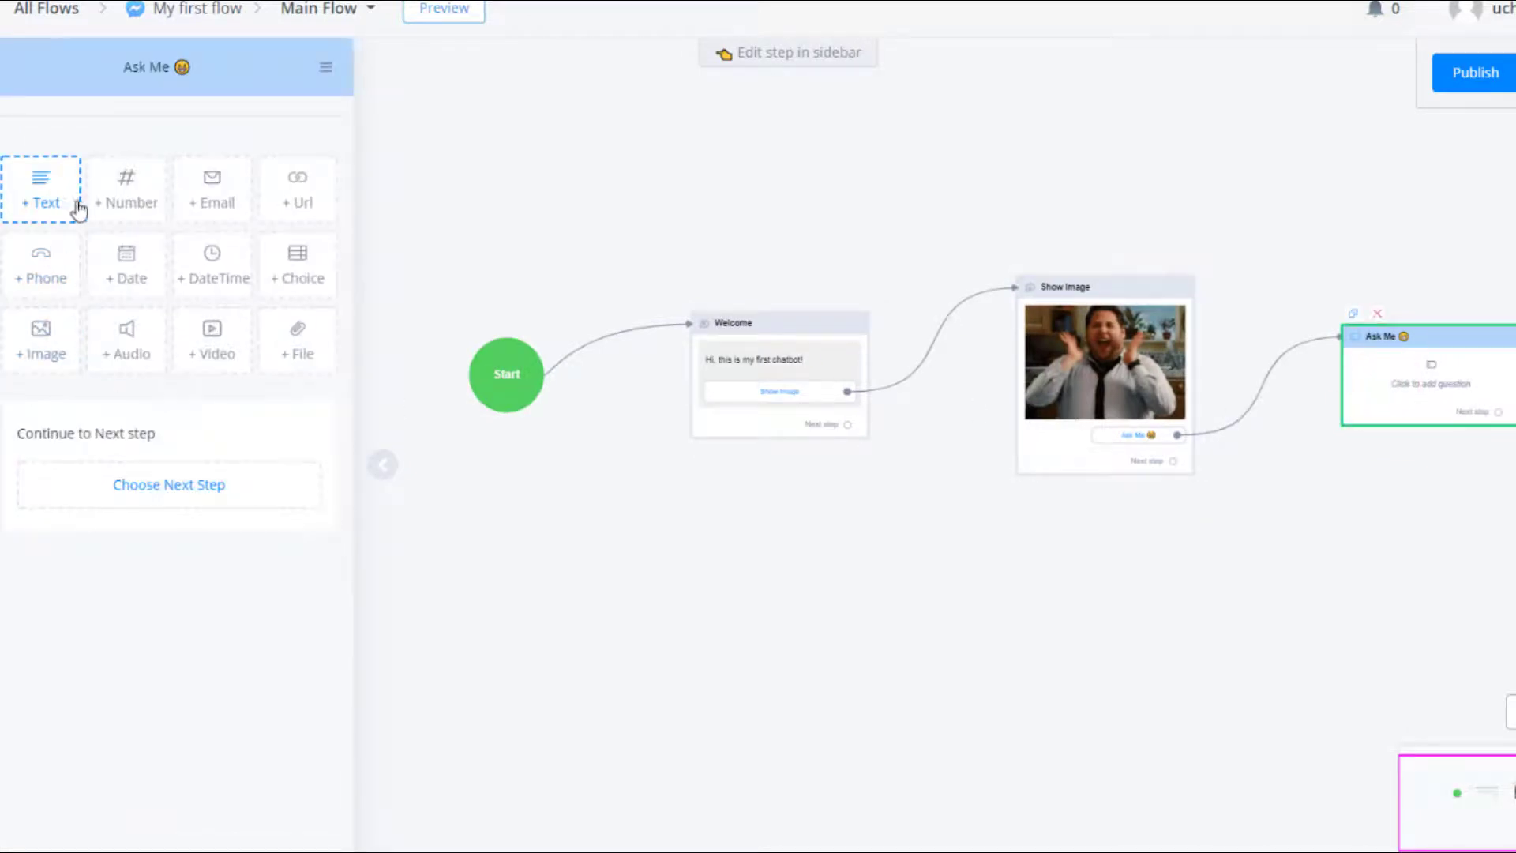
pyautogui.click(150, 212)
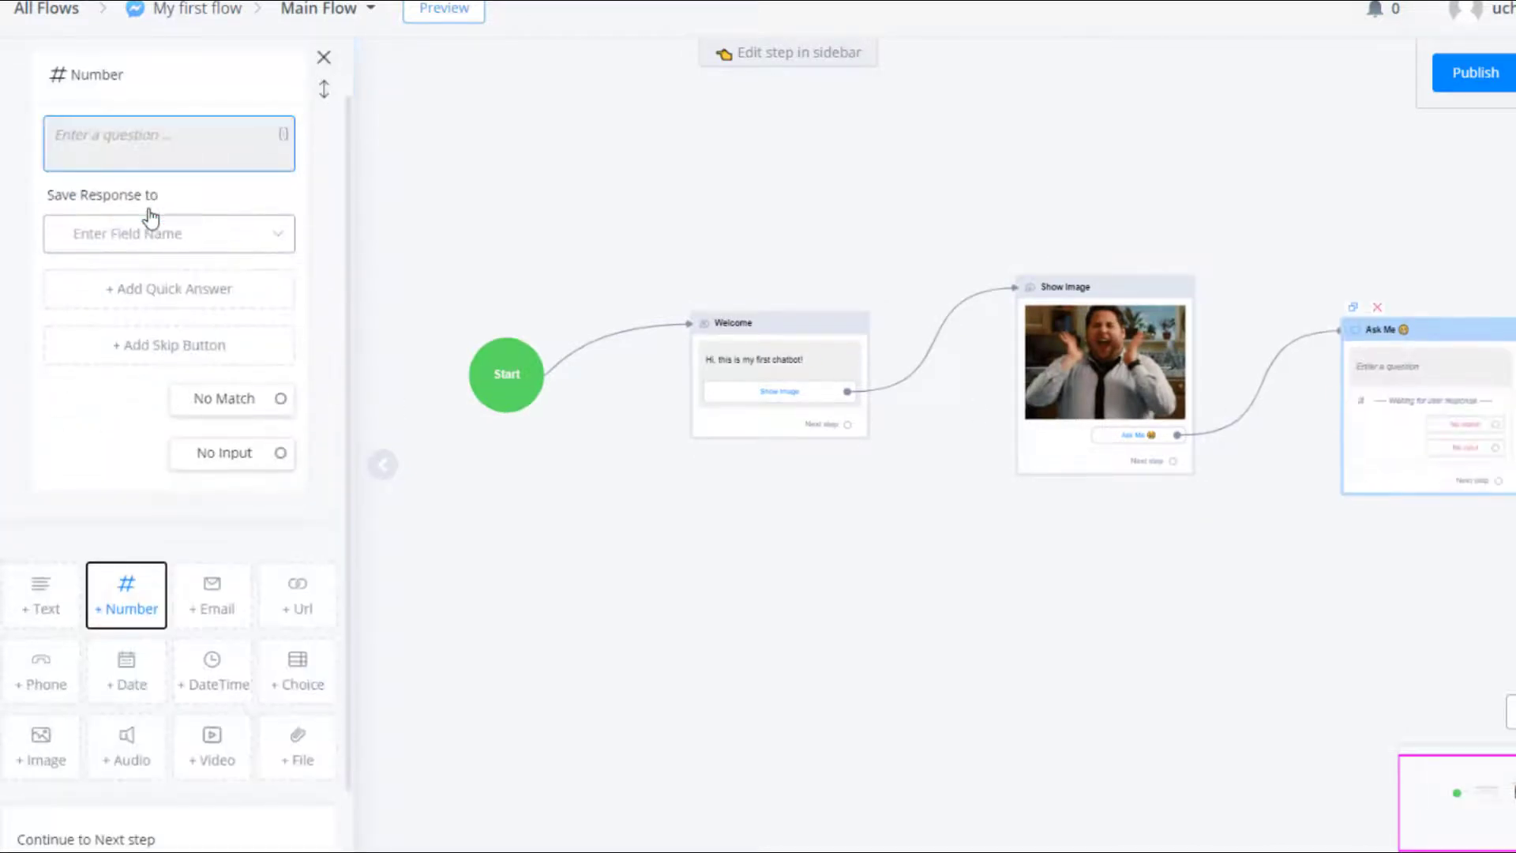
pyautogui.click(160, 149)
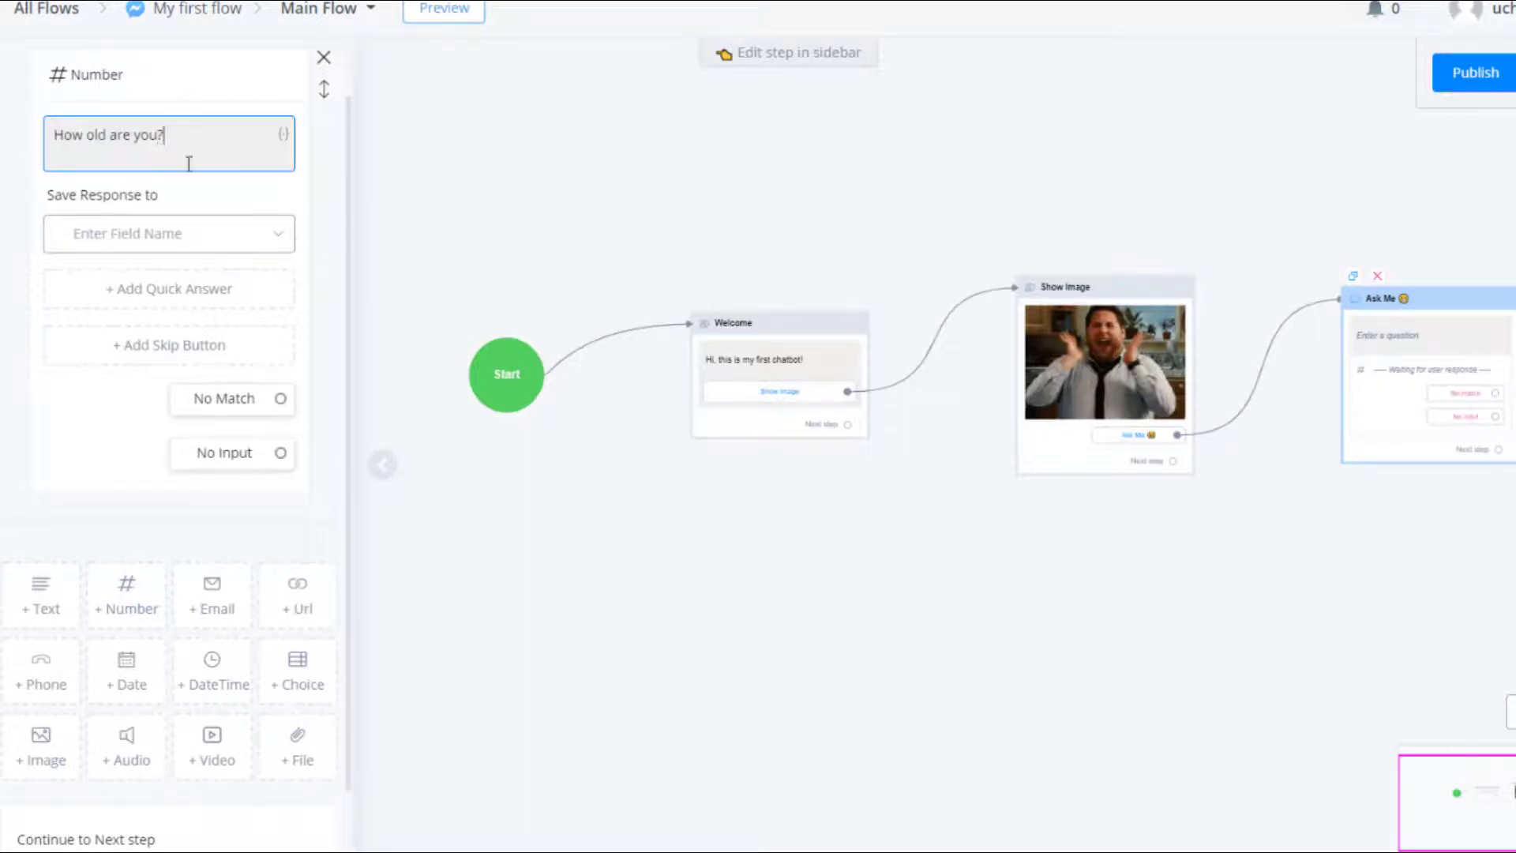
pyautogui.click(192, 233)
pyautogui.click(207, 245)
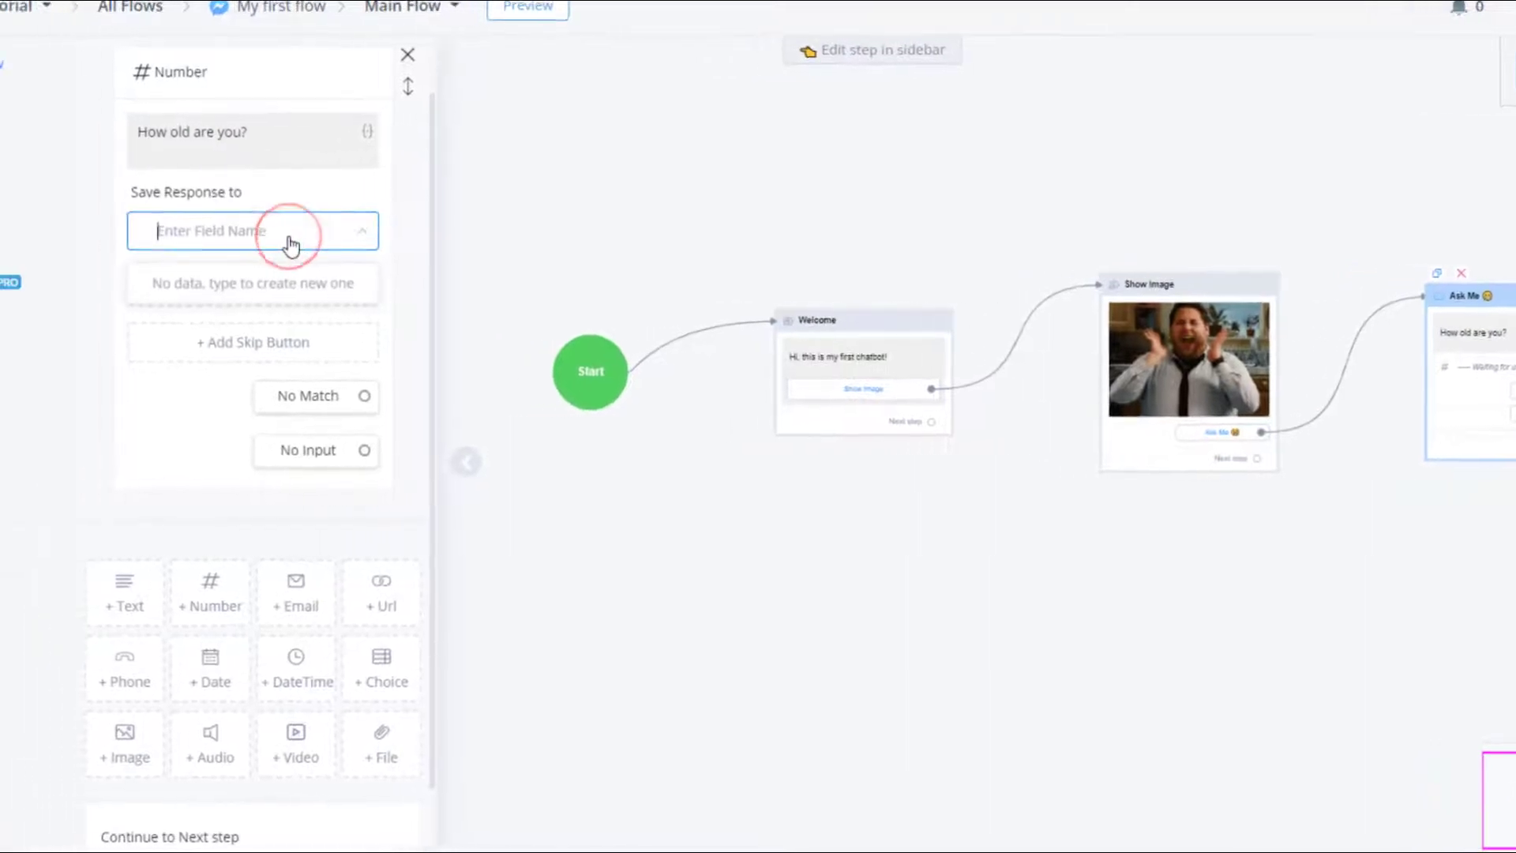
pyautogui.click(207, 245)
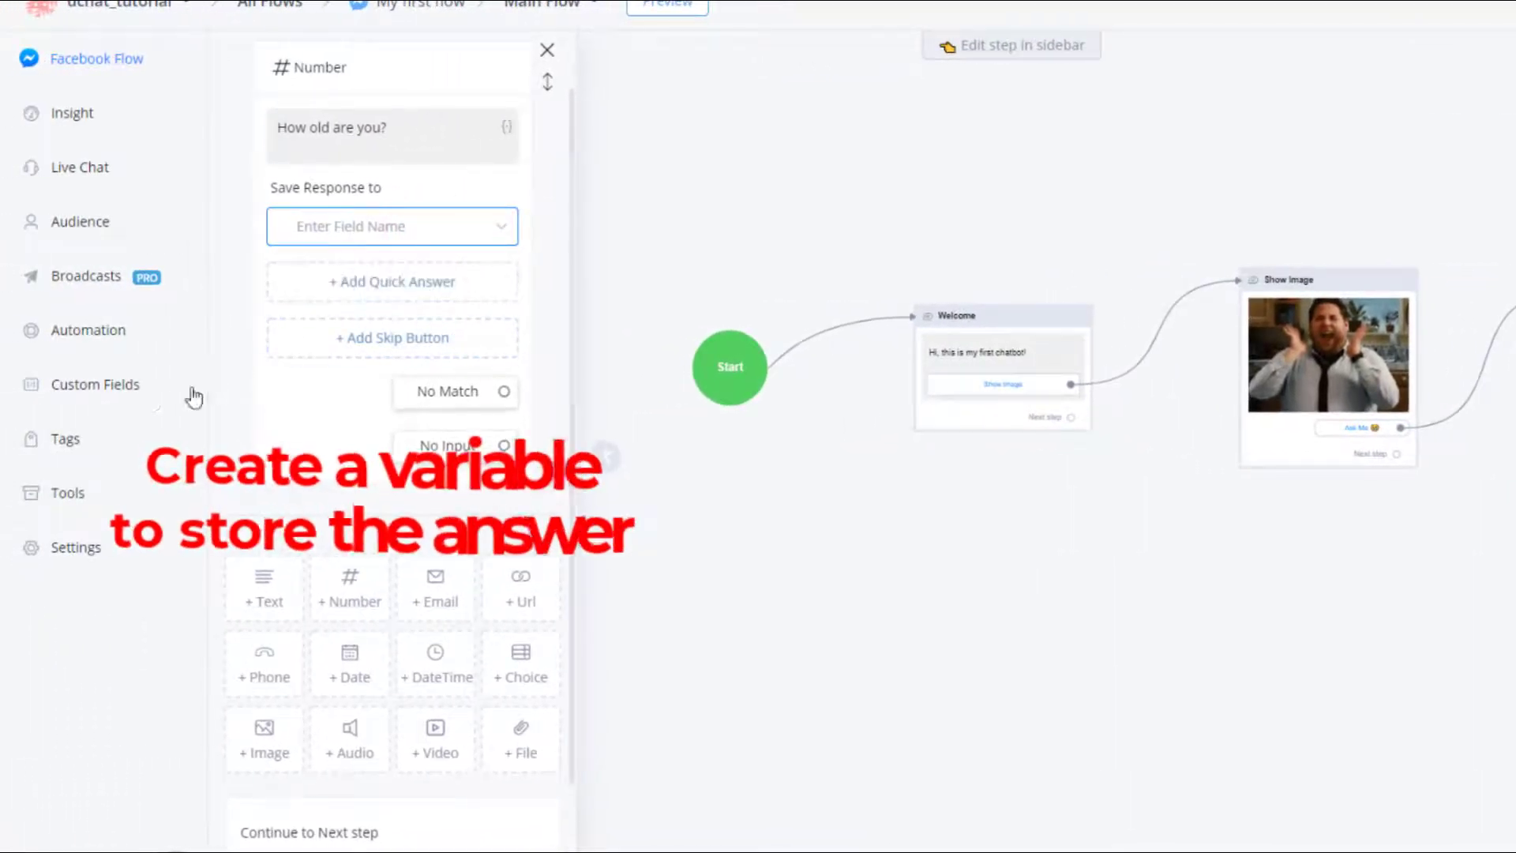
# - Create a custom user field named age with the type Number
pyautogui.click(131, 395)
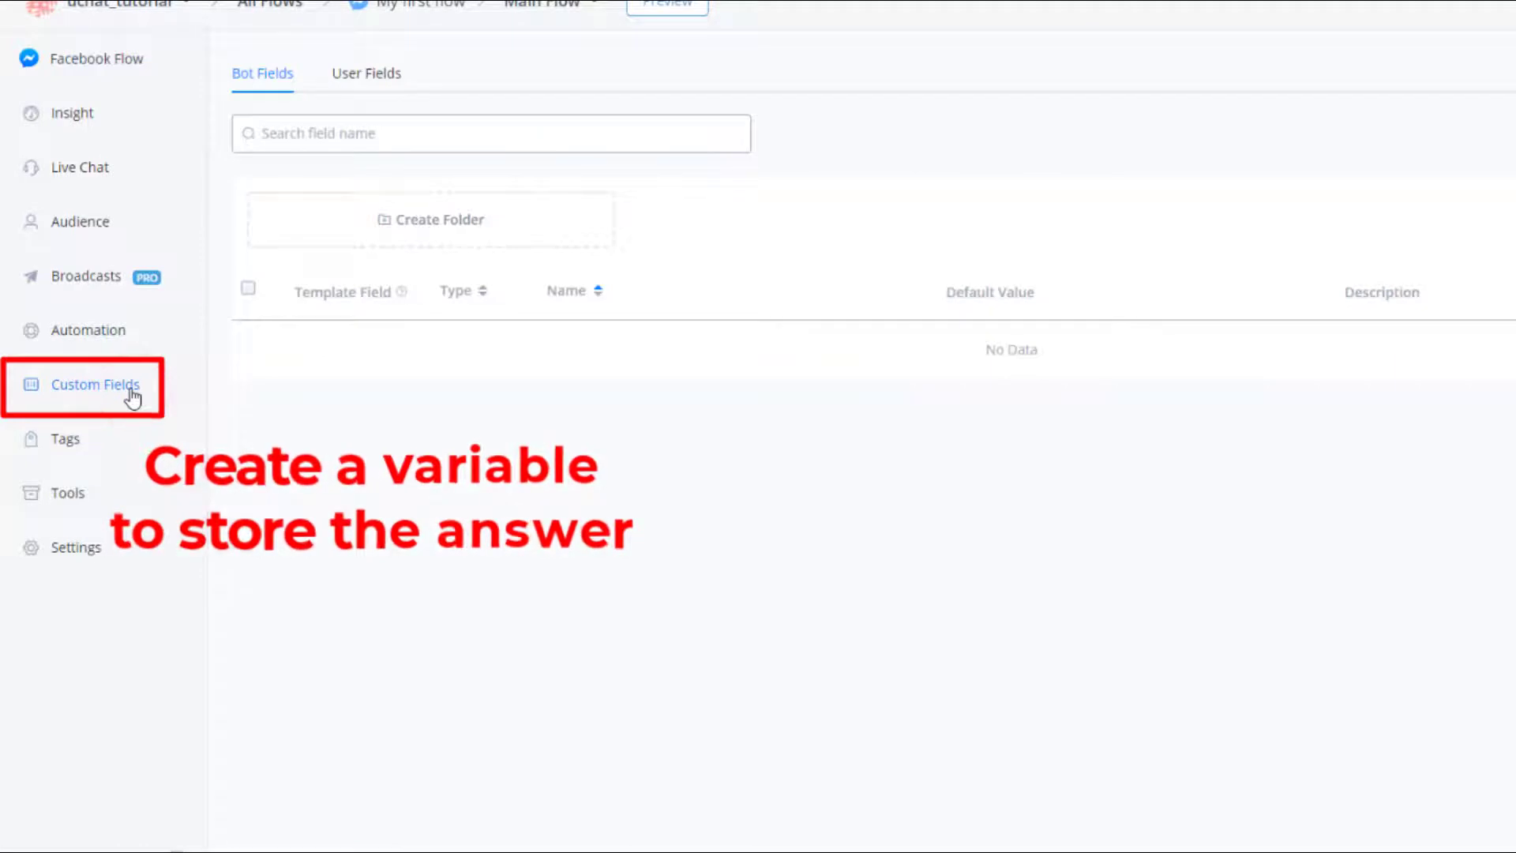
pyautogui.click(374, 92)
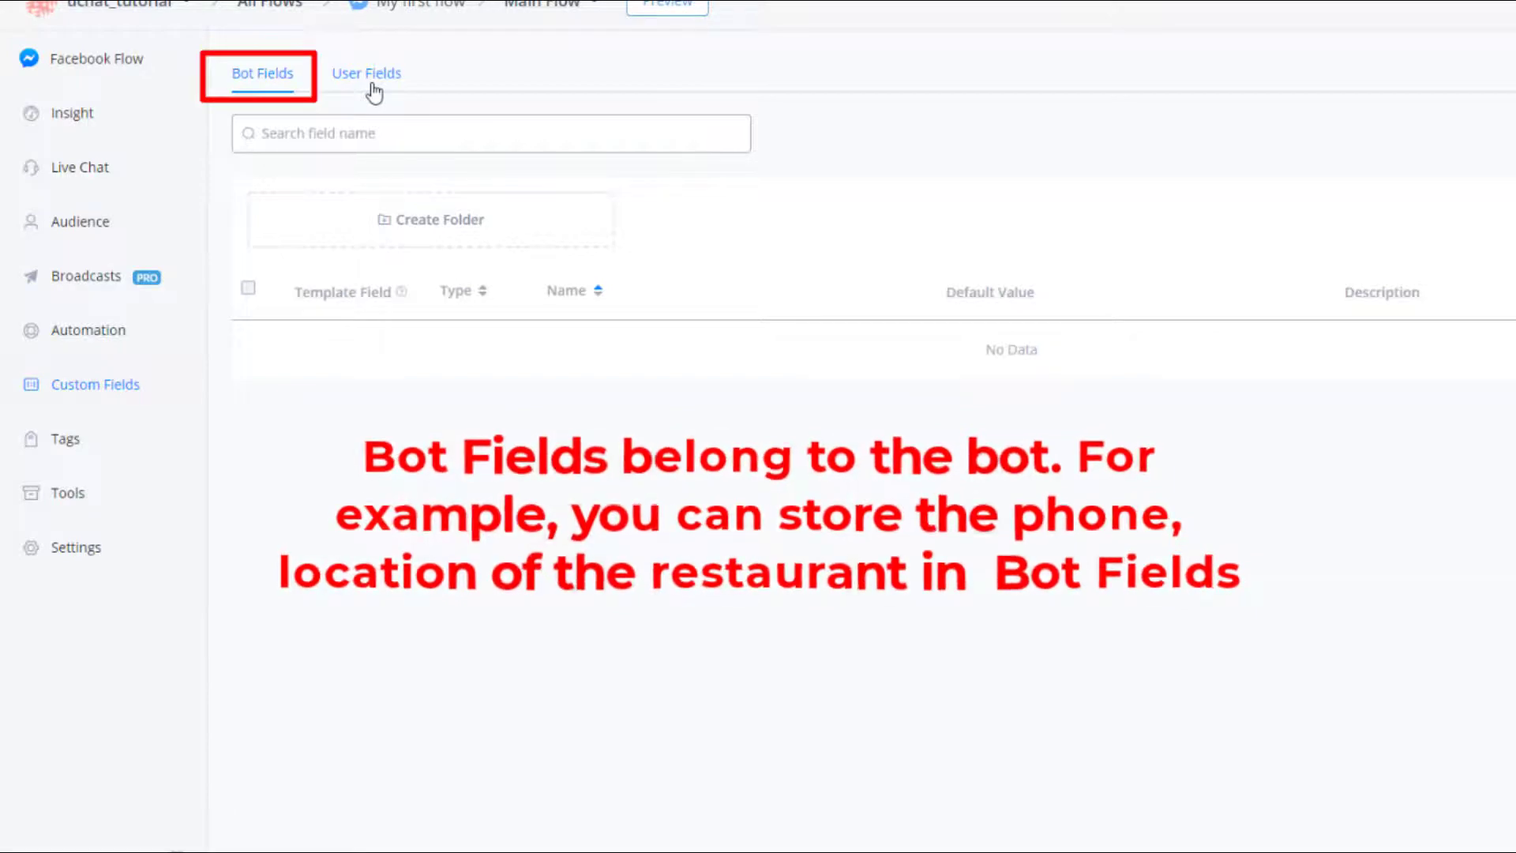
pyautogui.click(375, 92)
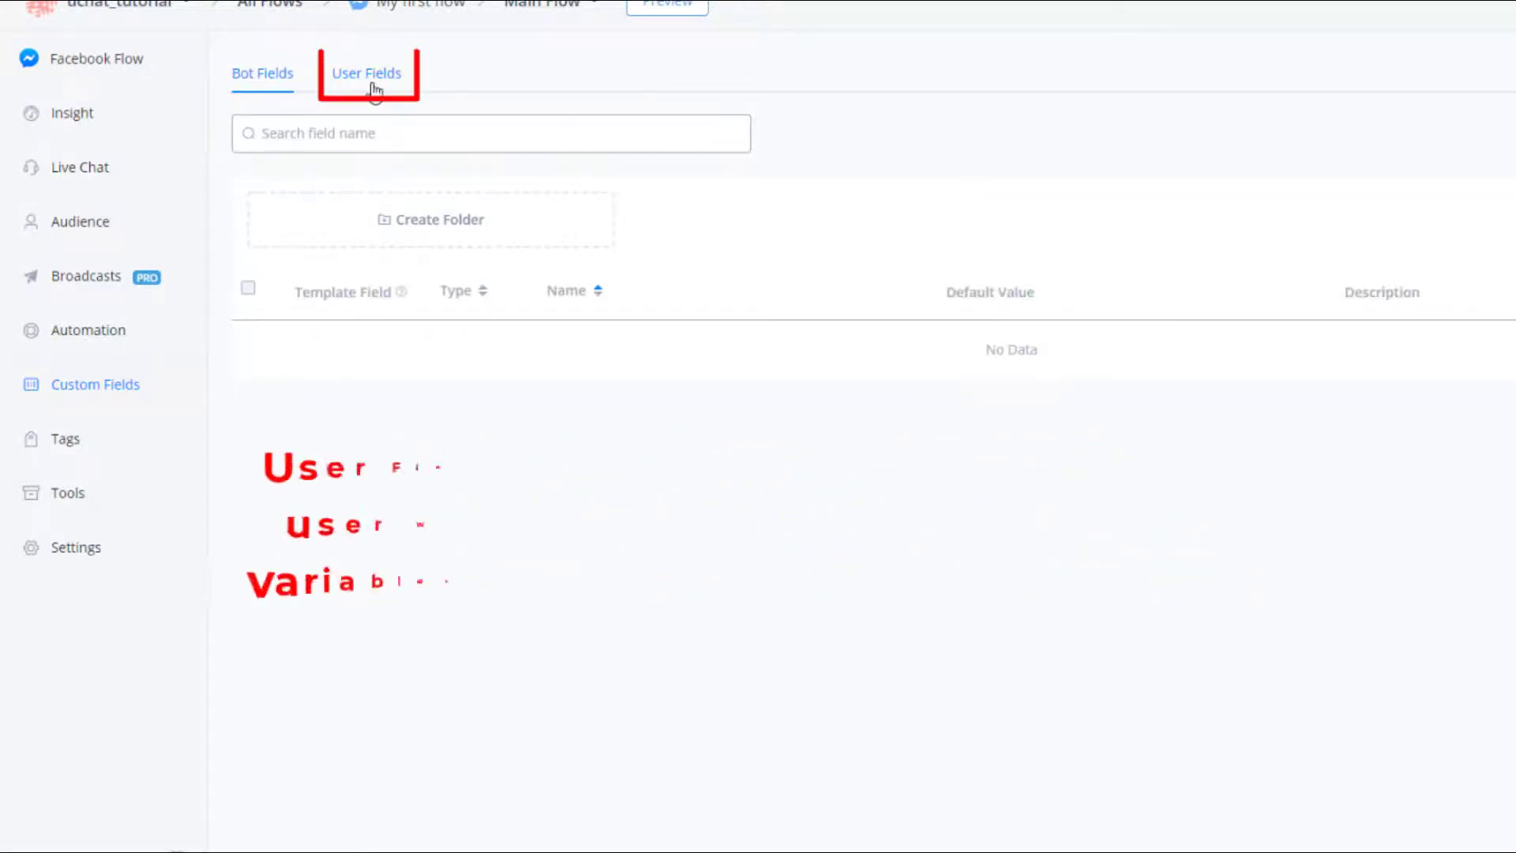
pyautogui.click(374, 89)
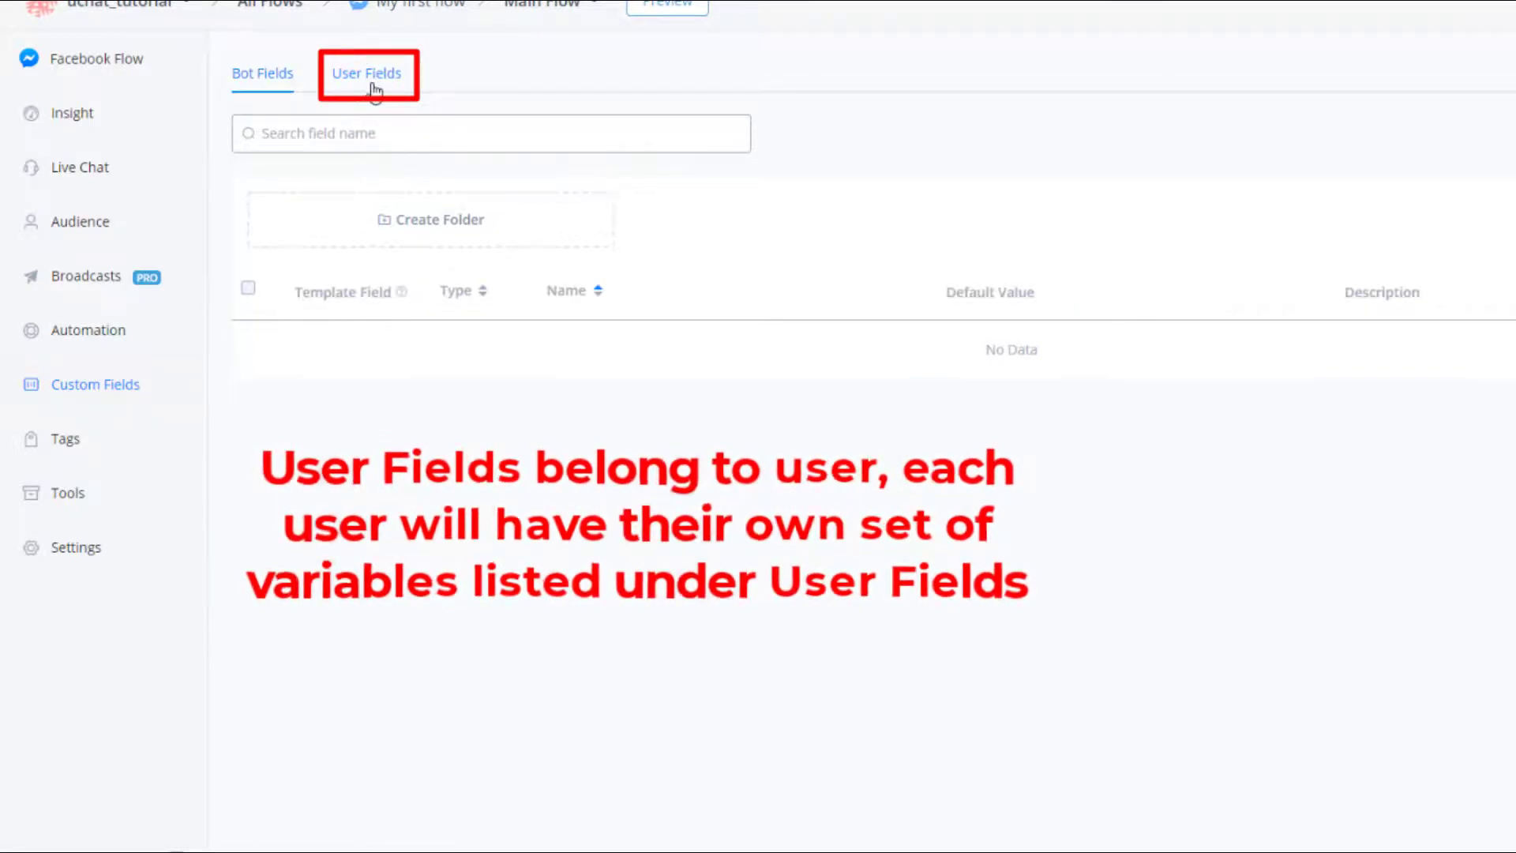
pyautogui.click(374, 89)
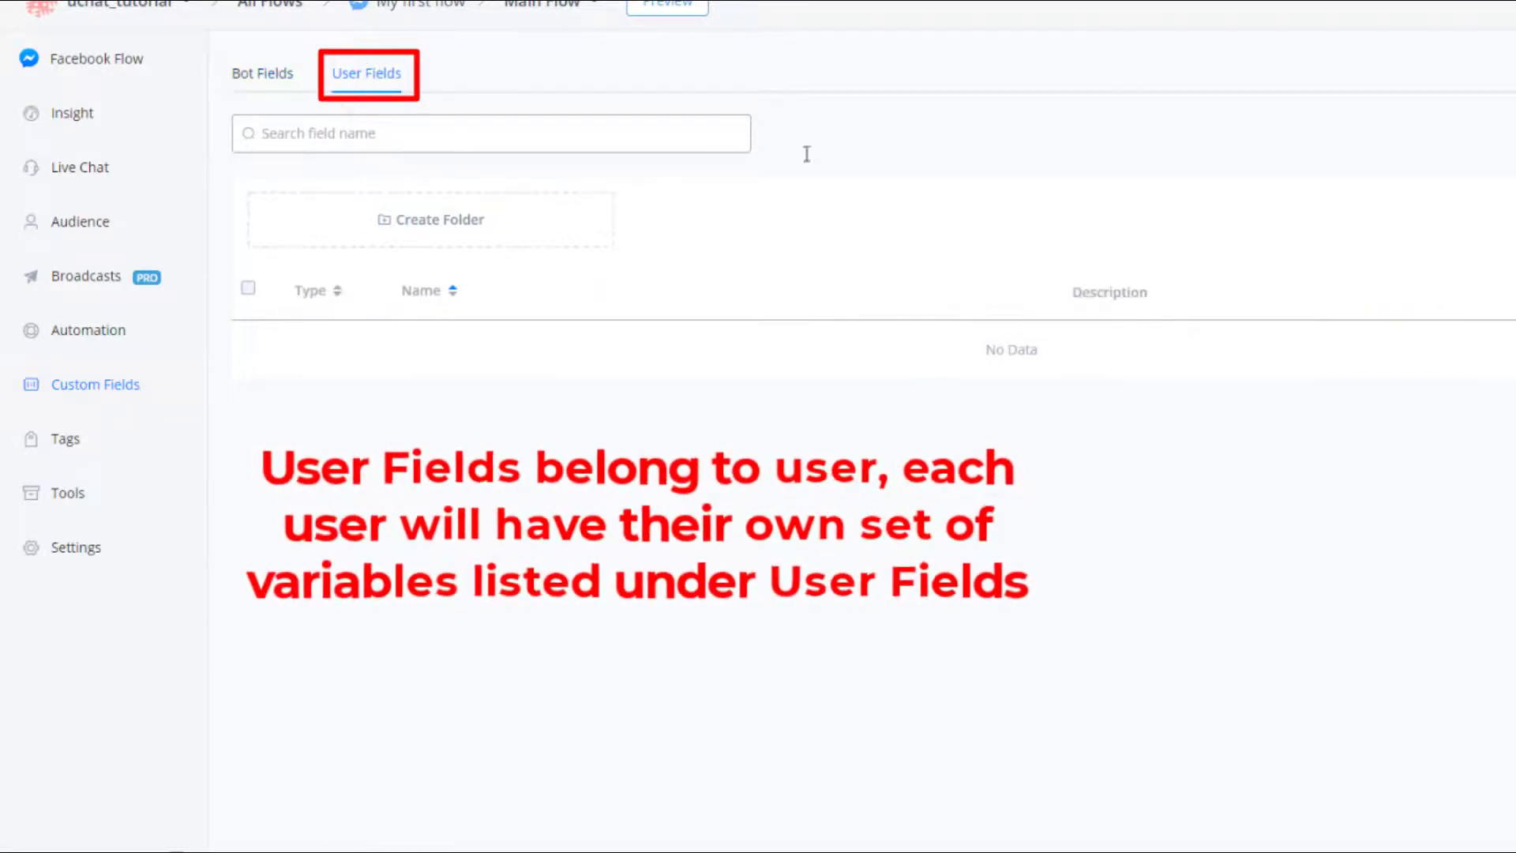
pyautogui.click(1501, 132)
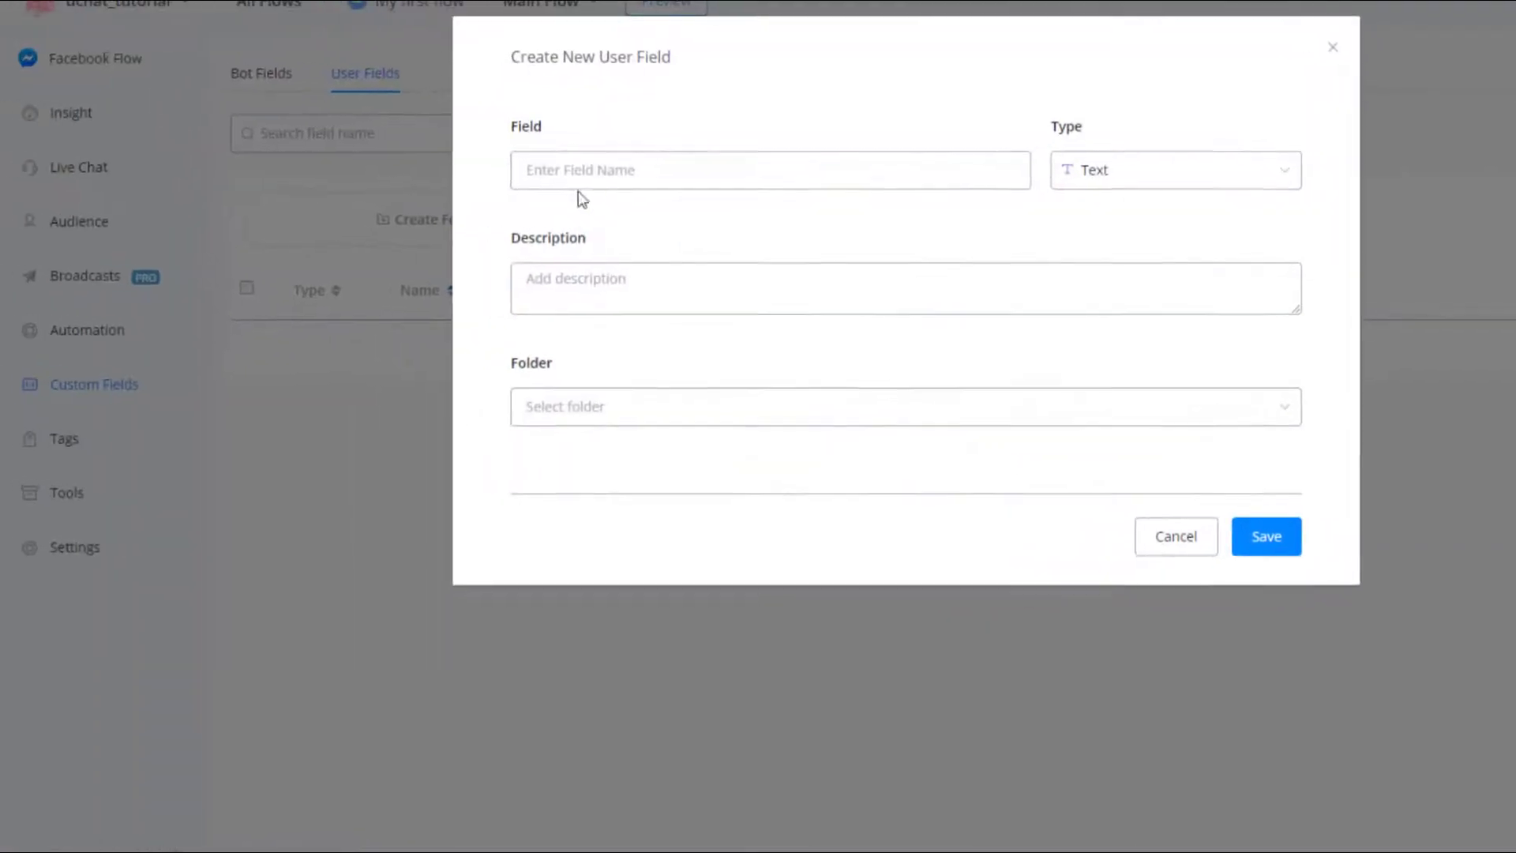
pyautogui.click(578, 172)
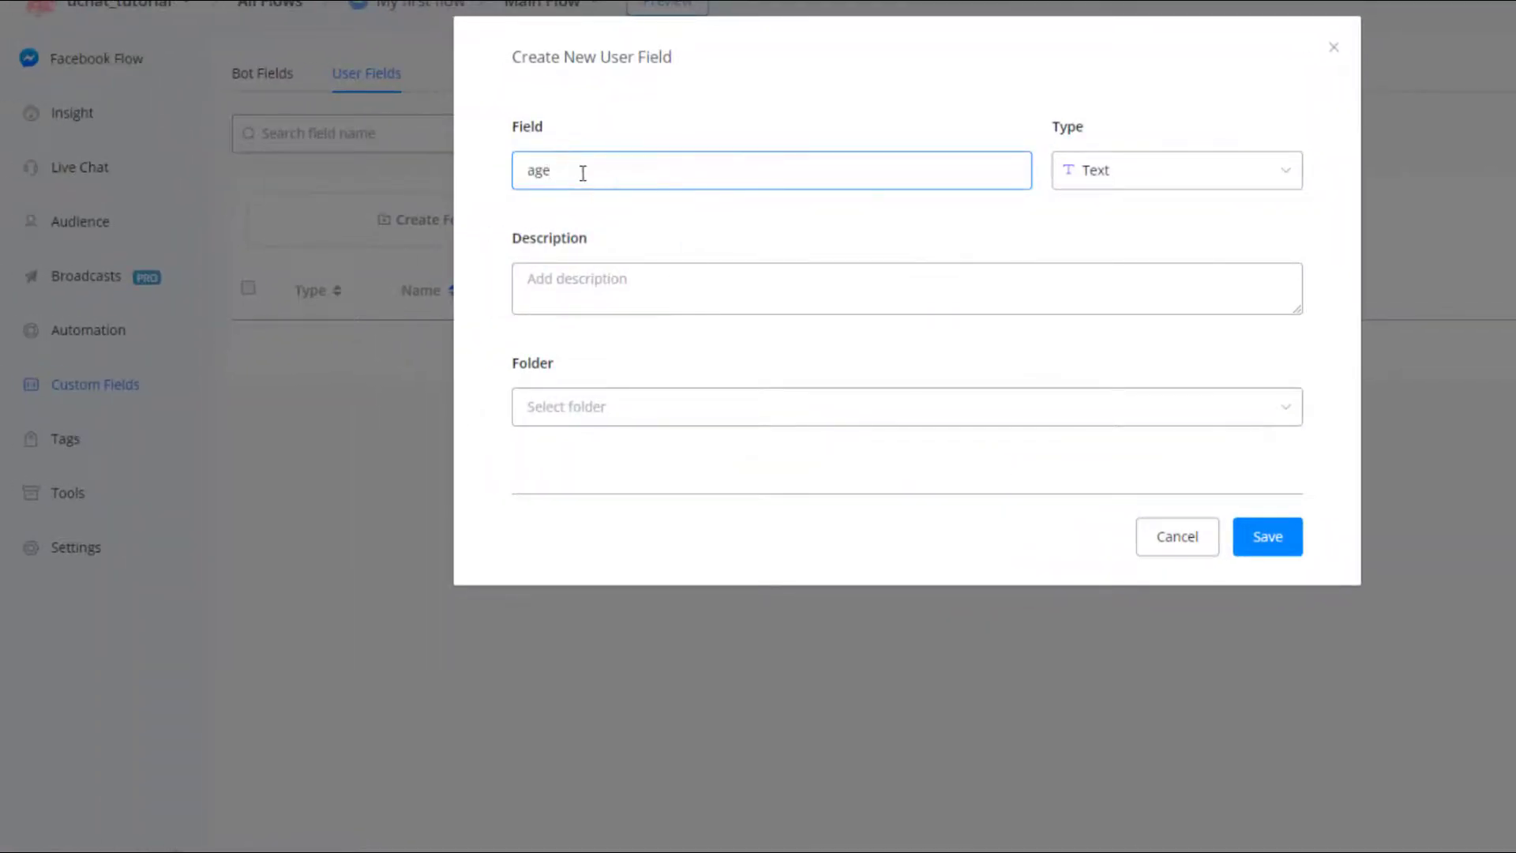
pyautogui.click(1140, 174)
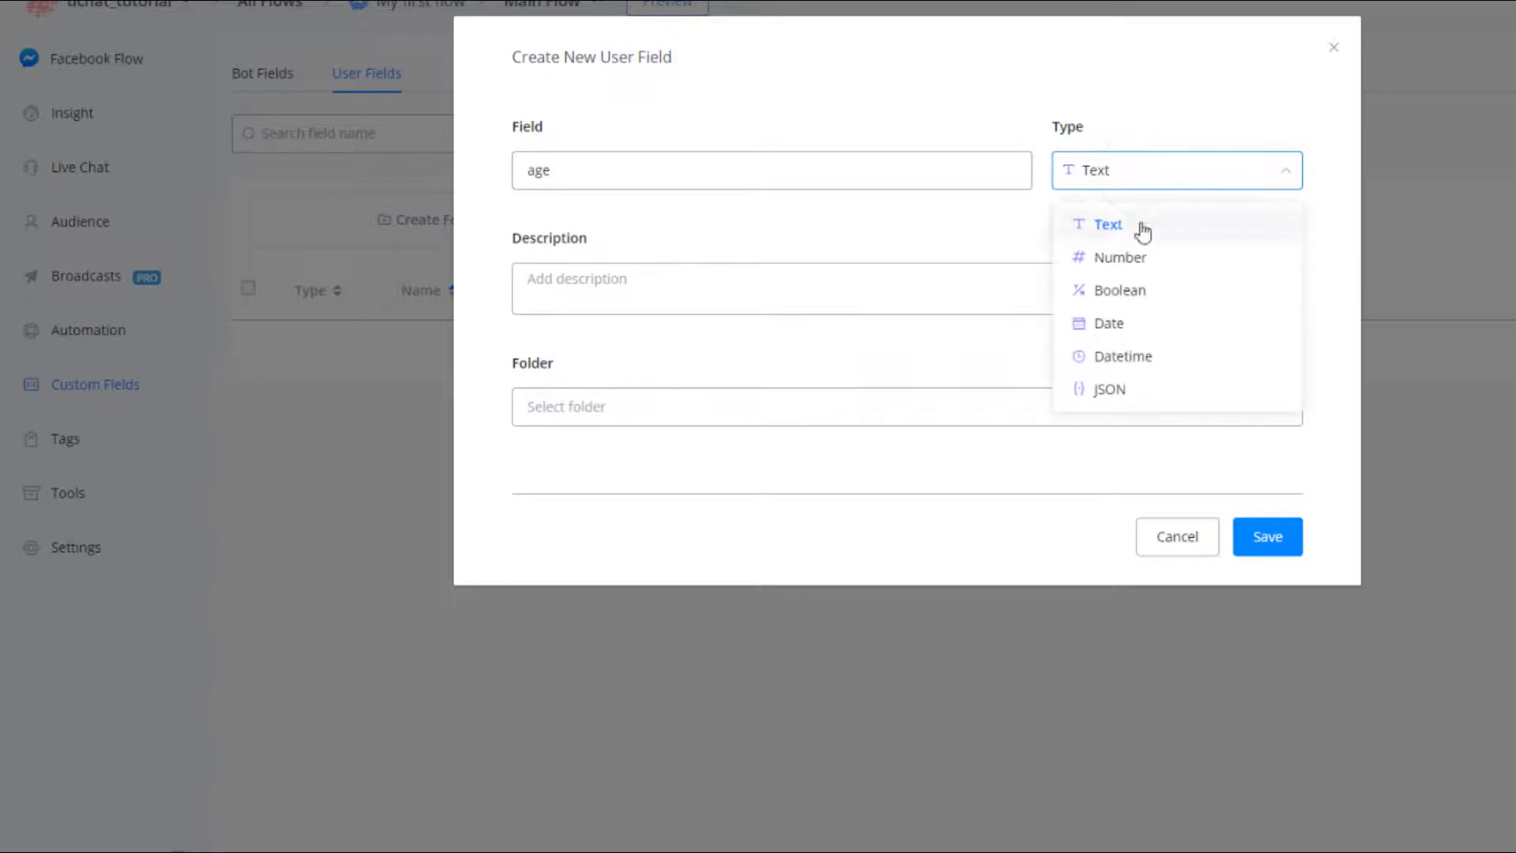
pyautogui.click(1136, 260)
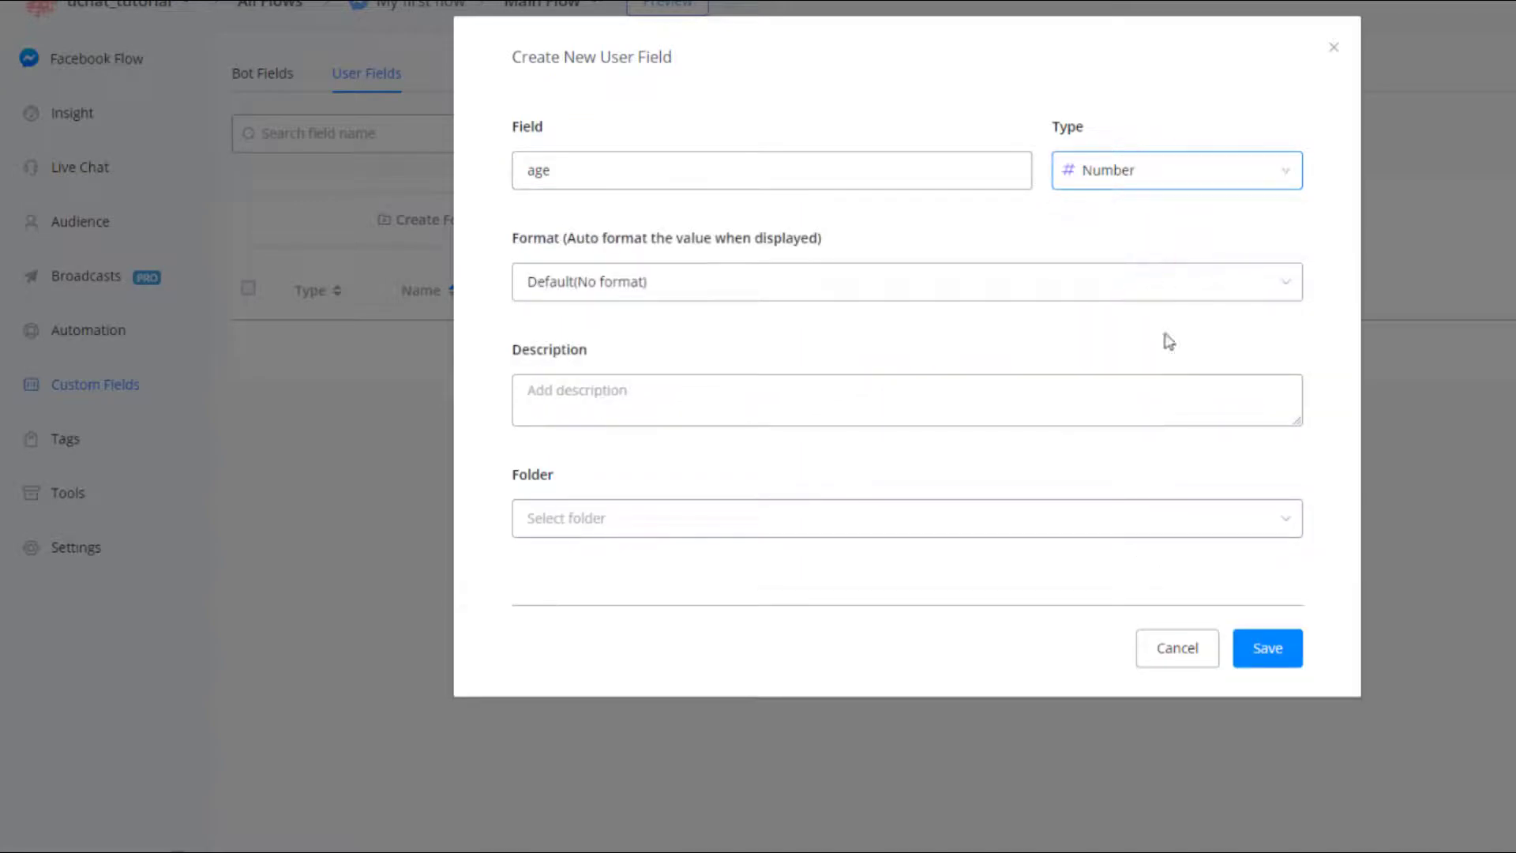
pyautogui.click(1268, 649)
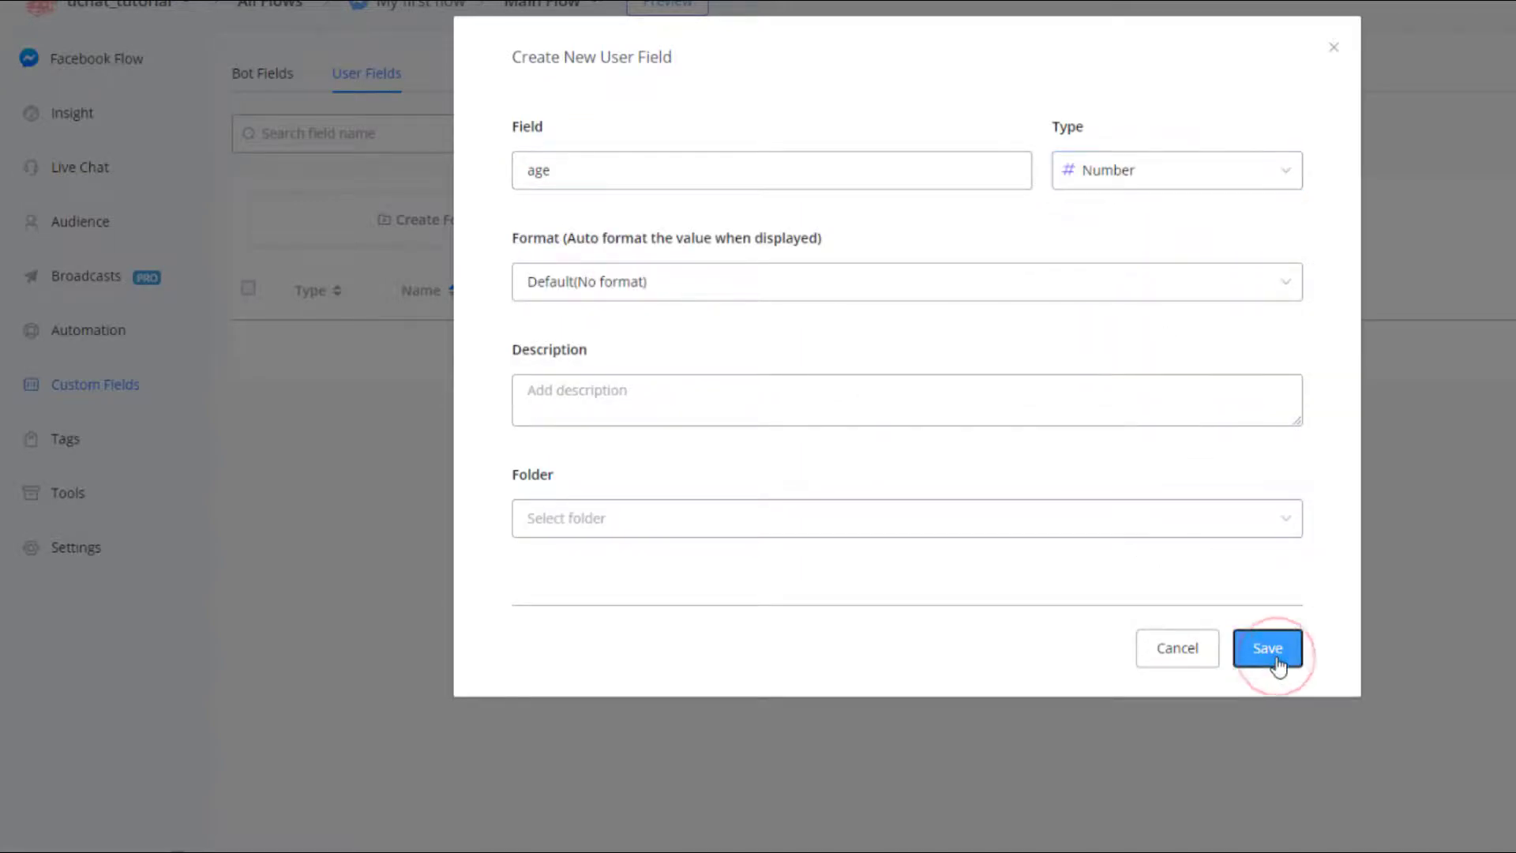
# - Return to the Facebook flow and save the age question's response to the age field
pyautogui.click(134, 72)
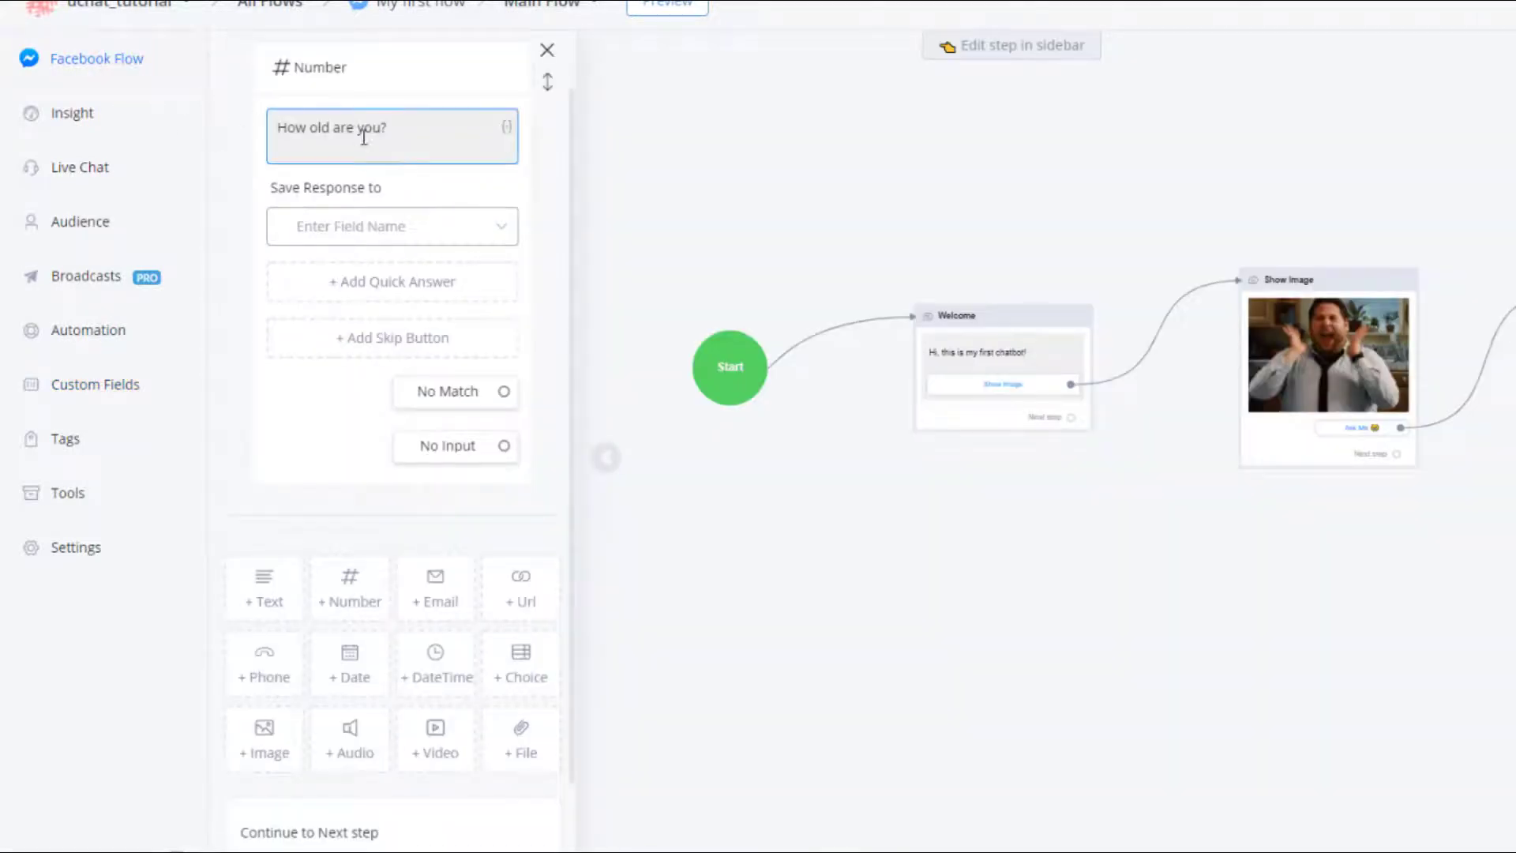
pyautogui.click(465, 228)
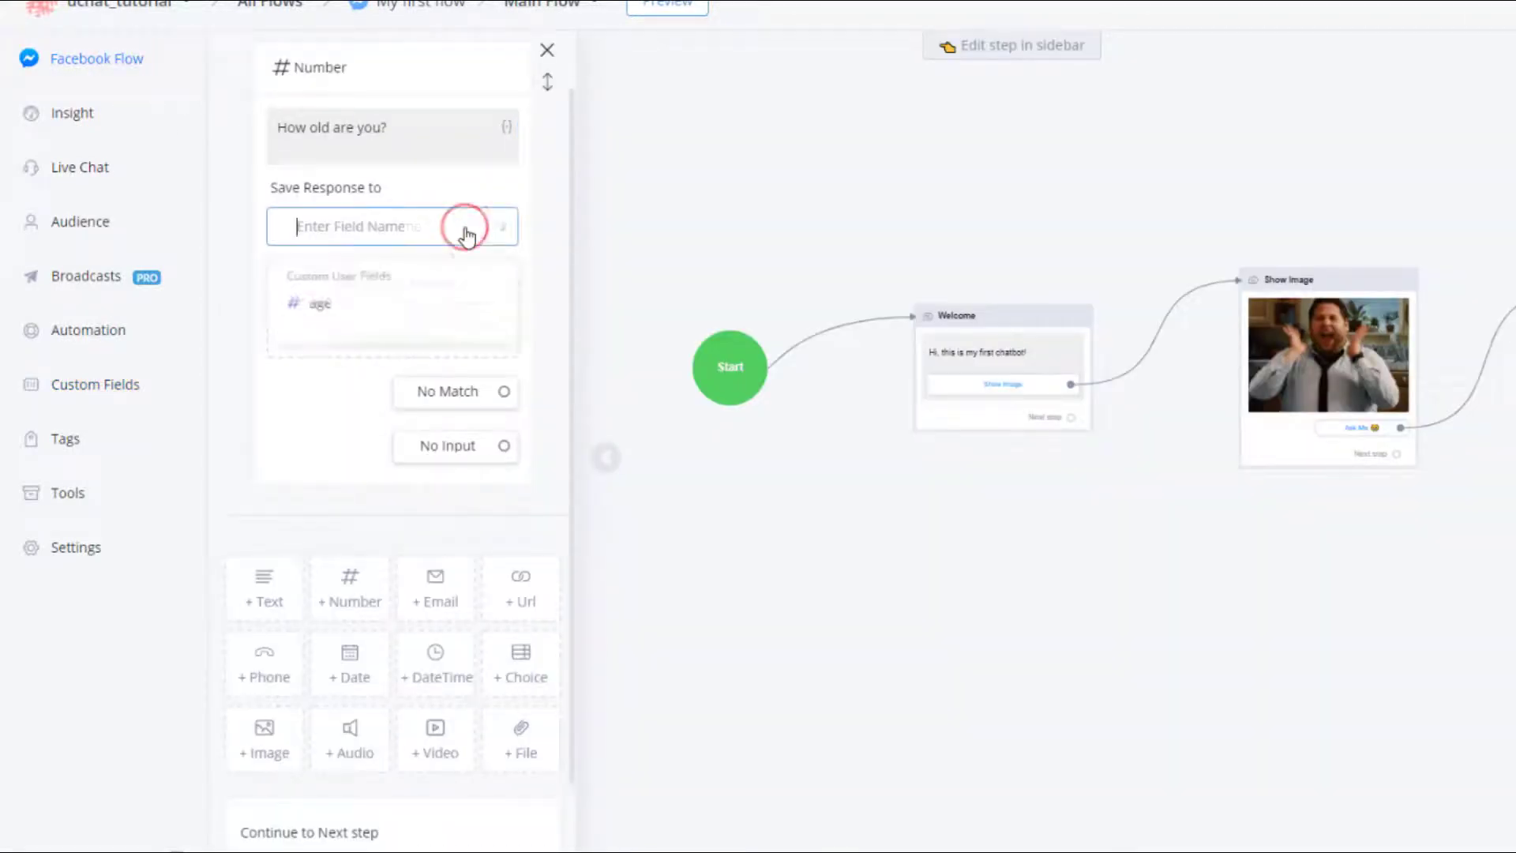
pyautogui.click(435, 315)
# - Add a quick answer to the age question with the text "5 years old" and the value 5
pyautogui.click(442, 307)
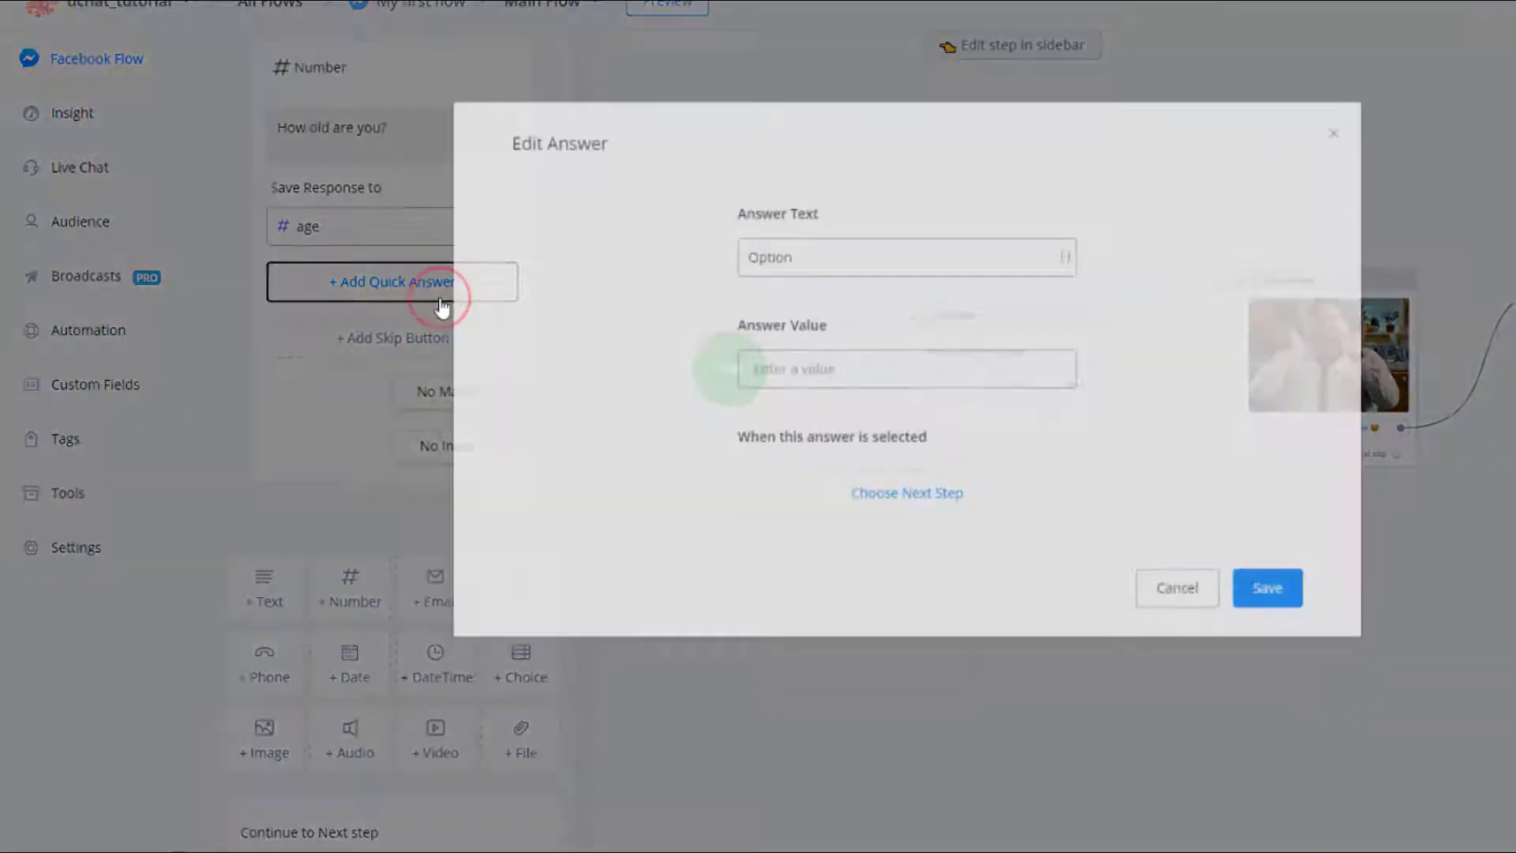
pyautogui.tripleClick(803, 261)
pyautogui.write('5')
pyautogui.click(943, 380)
pyautogui.write('5')
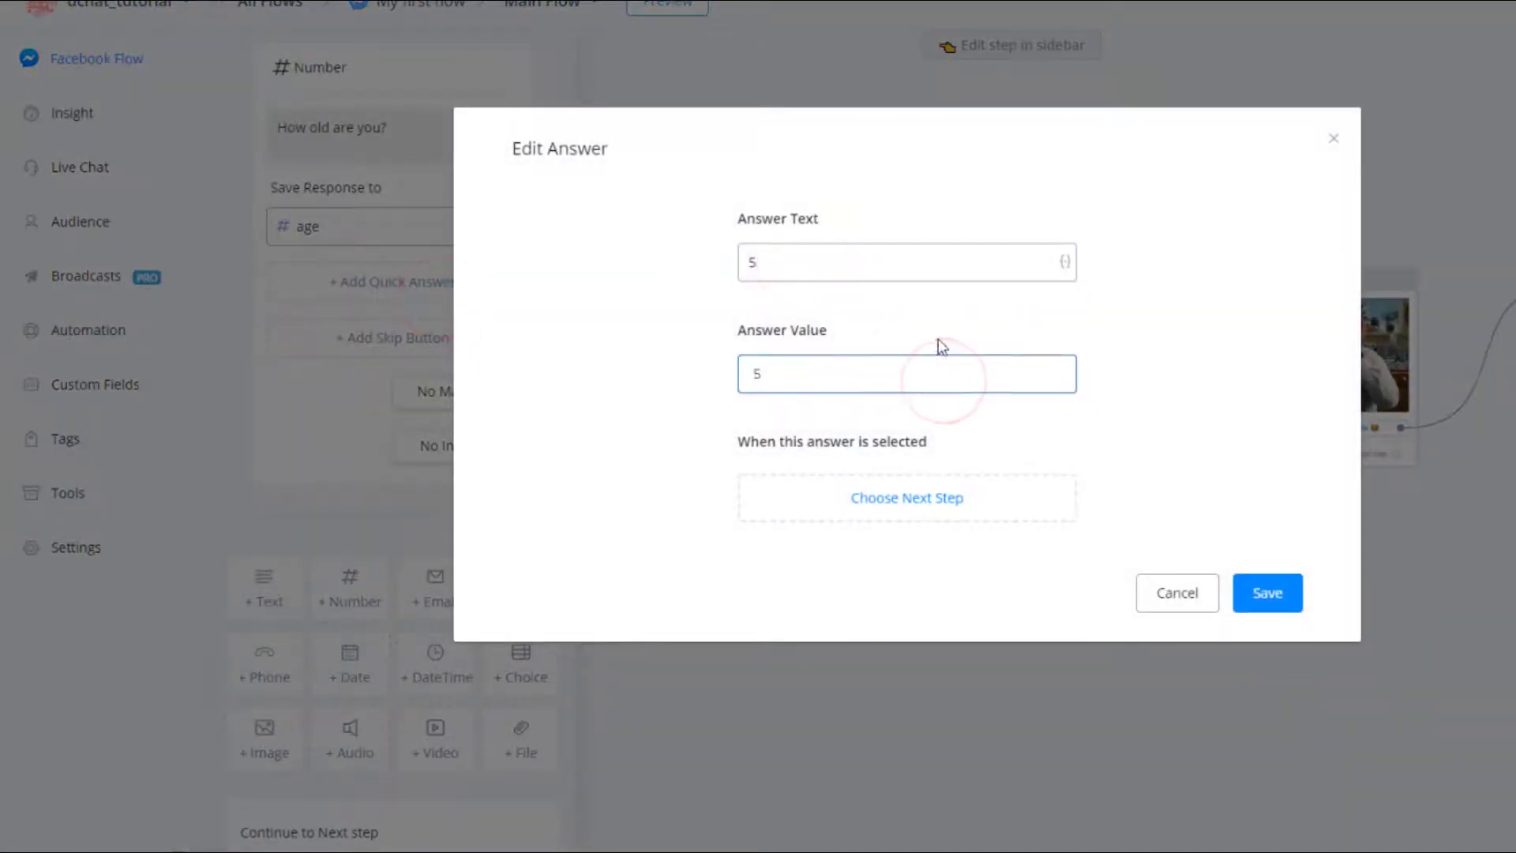
pyautogui.click(970, 260)
pyautogui.write('years old')
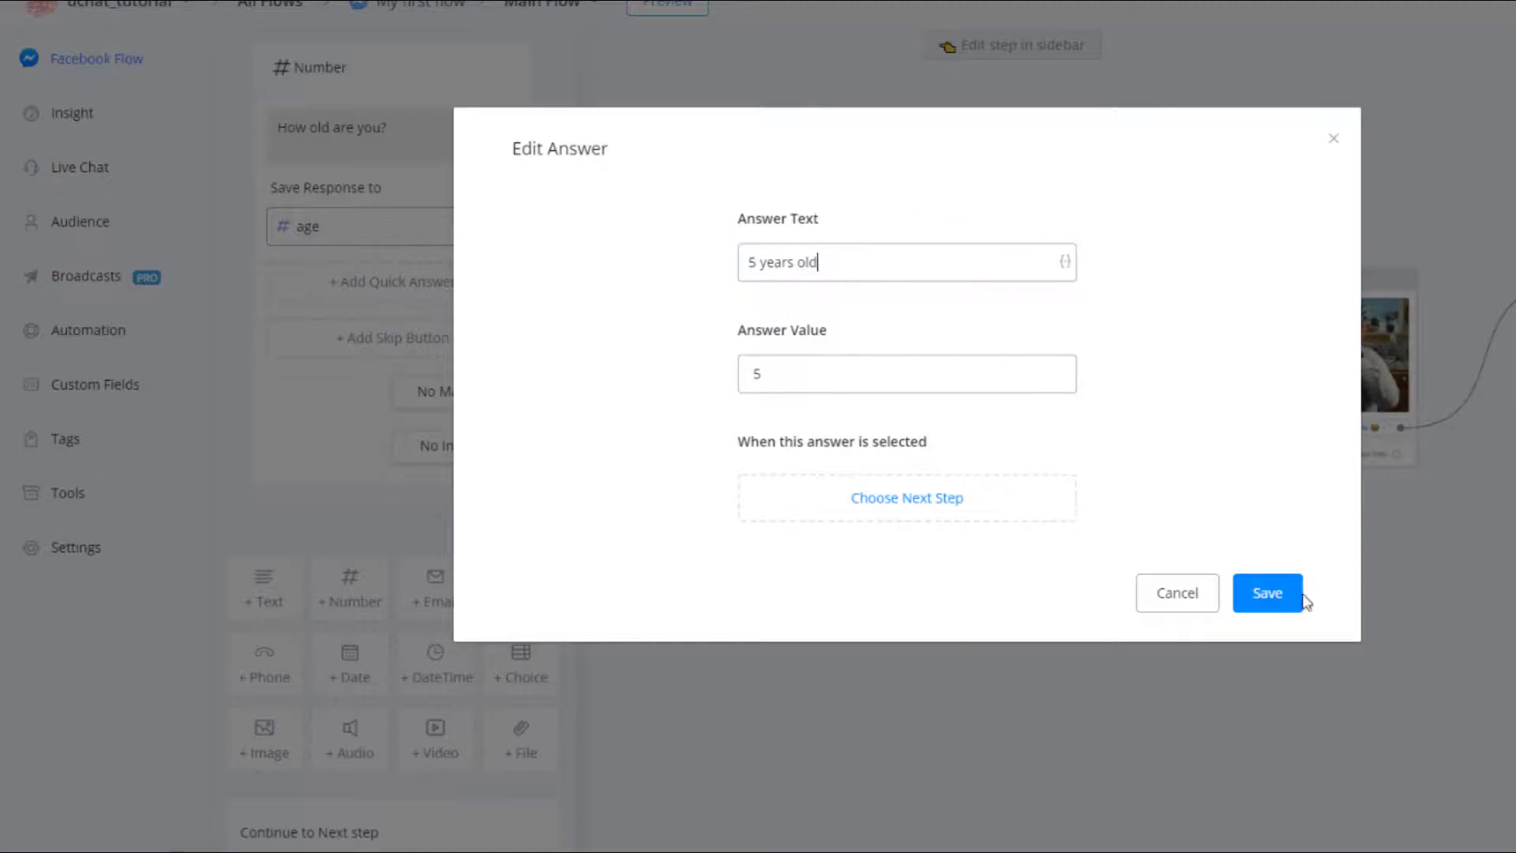
pyautogui.click(1291, 600)
# - Add a second quick answer with the text "10 years old" and the value 10
pyautogui.click(484, 340)
pyautogui.tripleClick(822, 260)
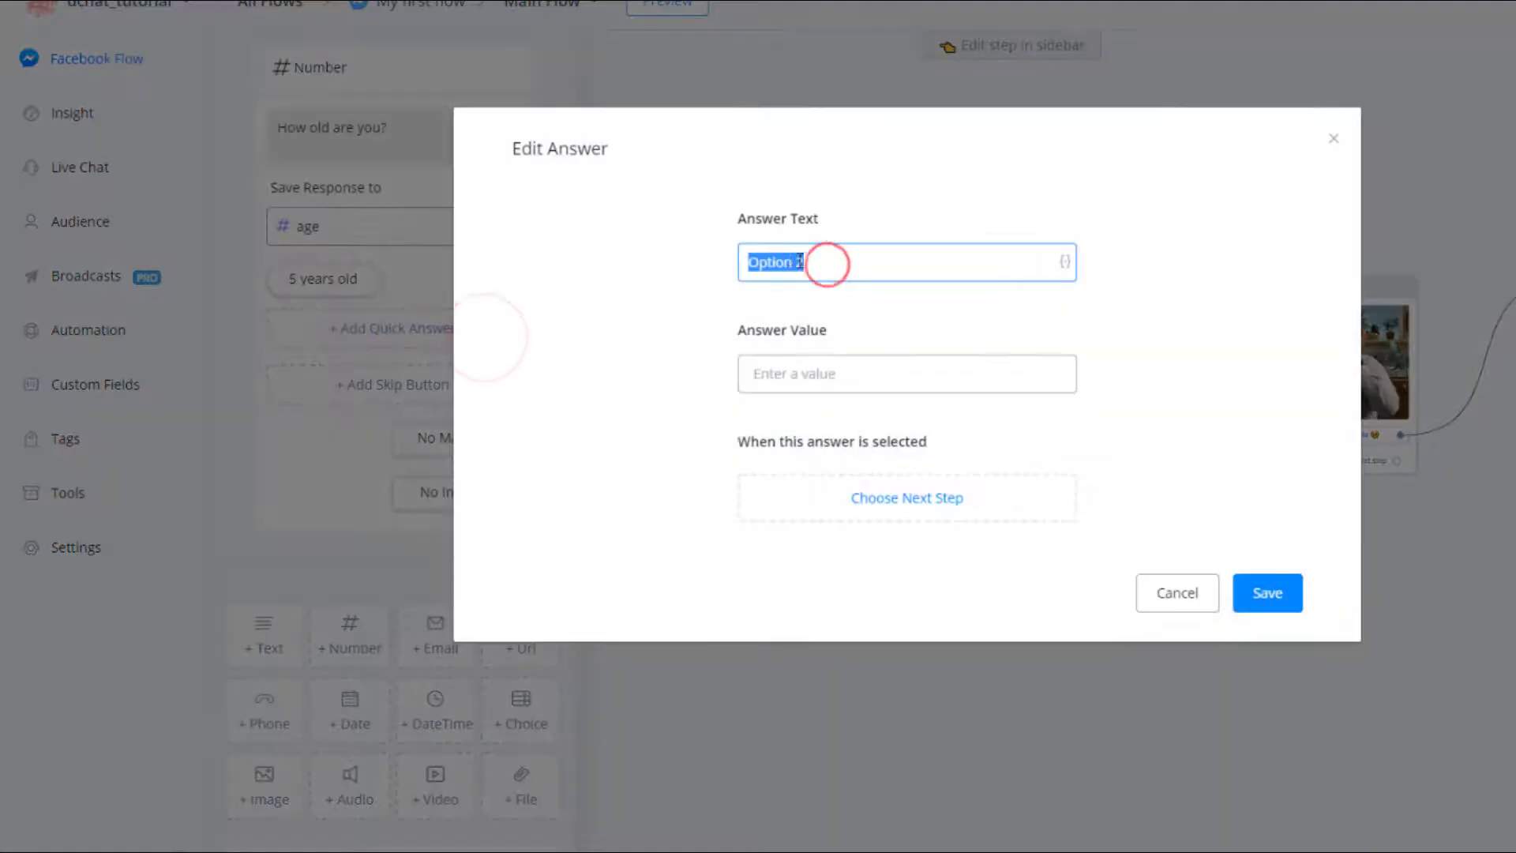
pyautogui.write('10 years old')
pyautogui.click(897, 383)
pyautogui.write('10')
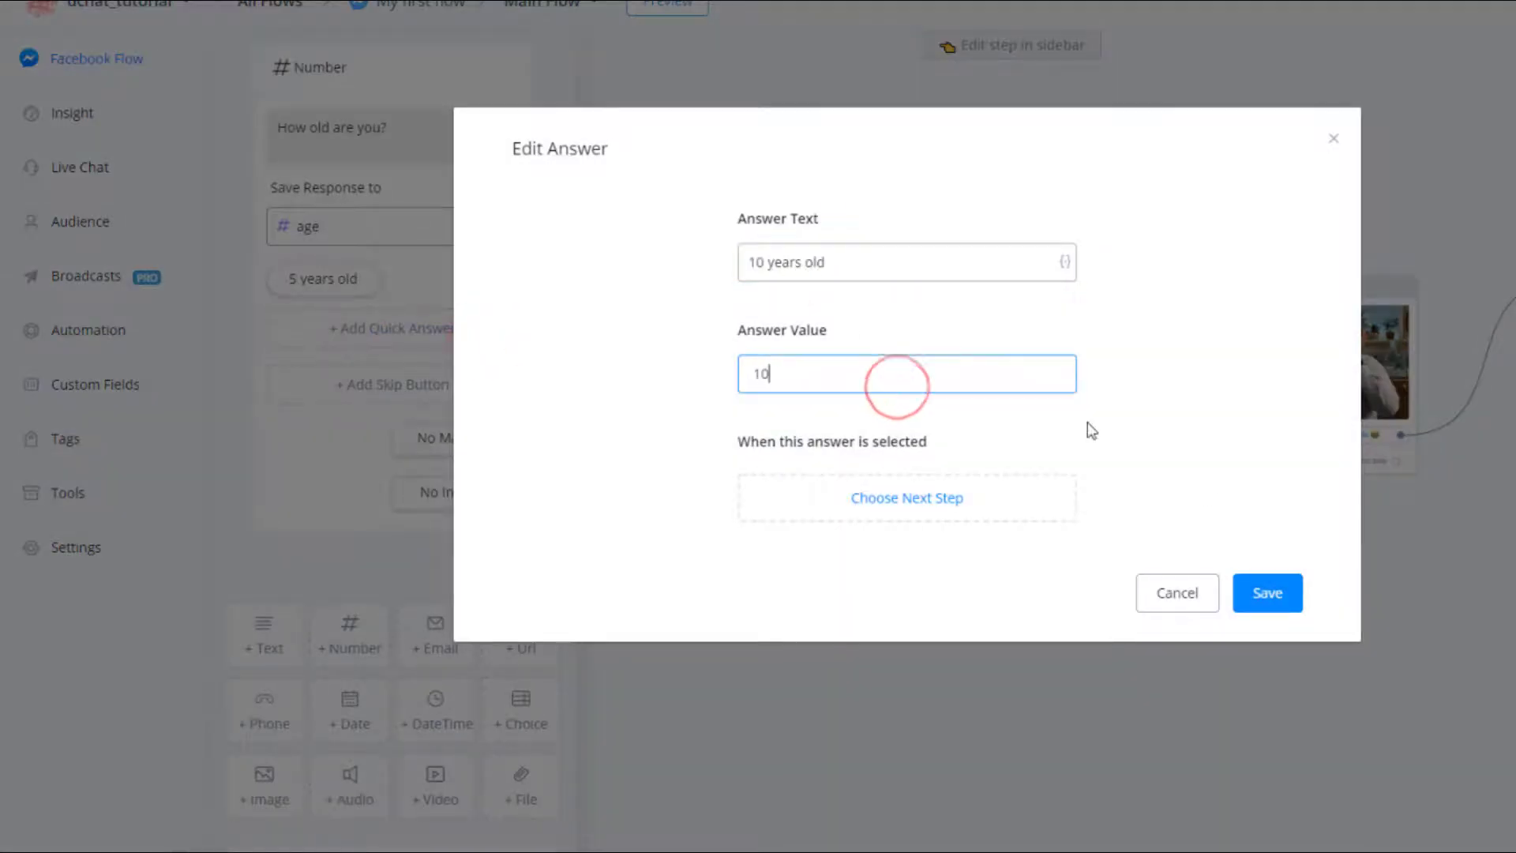
pyautogui.click(1273, 604)
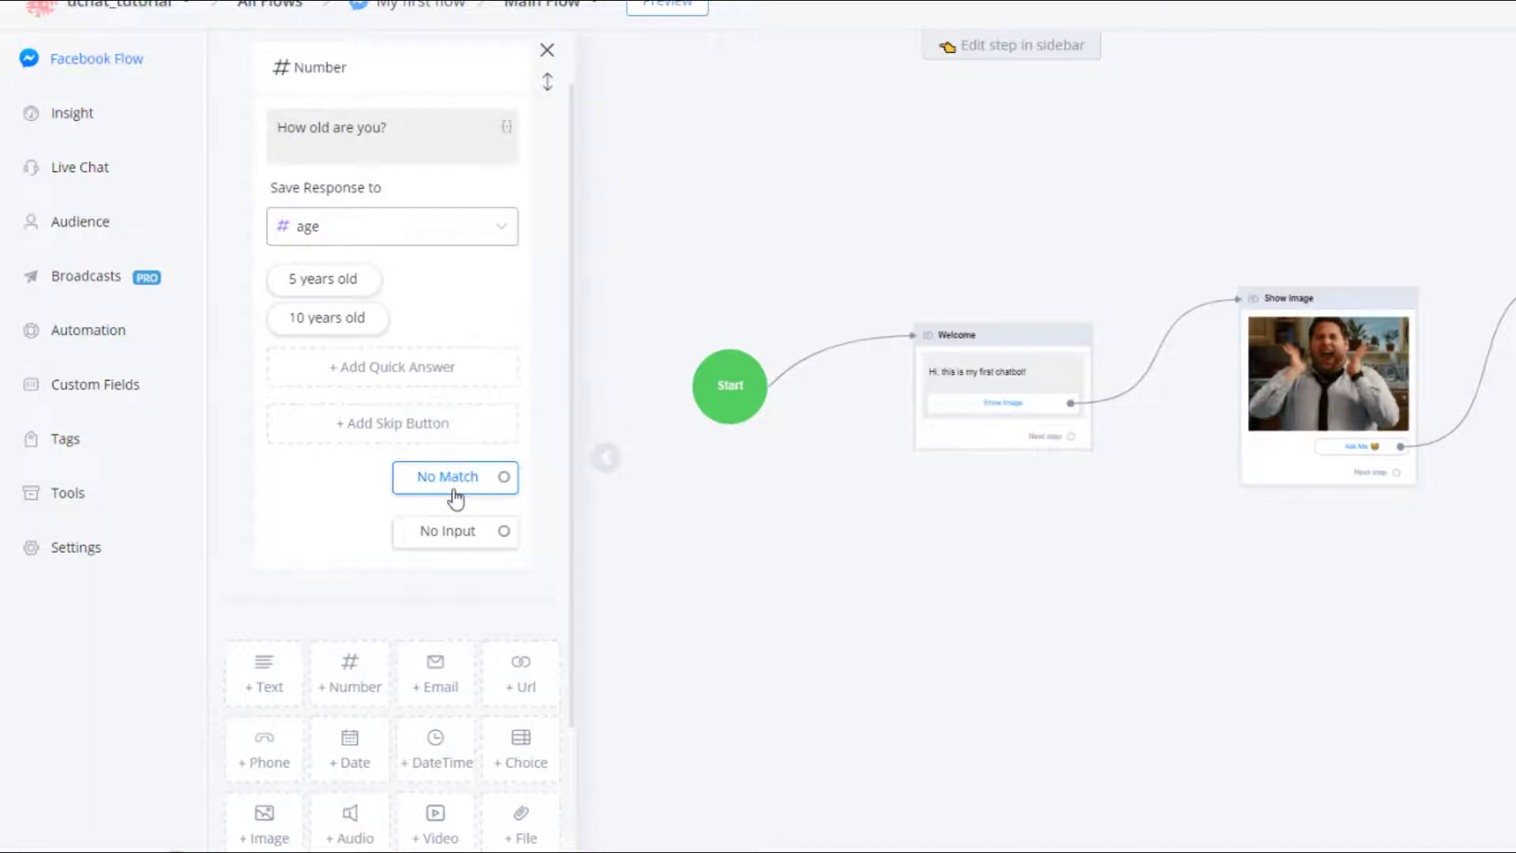
# - Set the age question's No Match retry message to "Please enter a valid number"
pyautogui.click(454, 491)
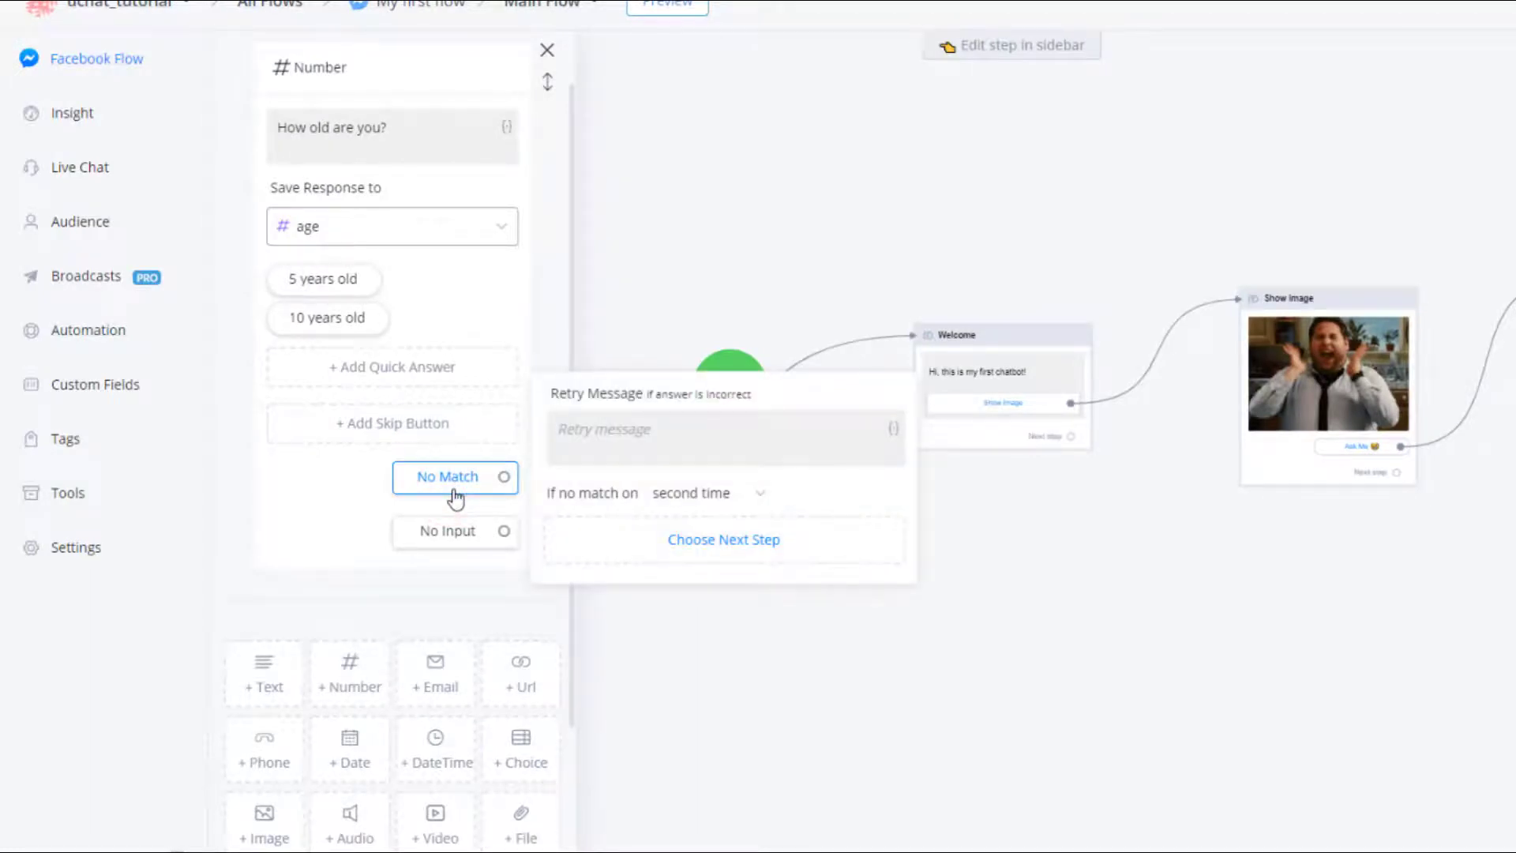
pyautogui.click(563, 427)
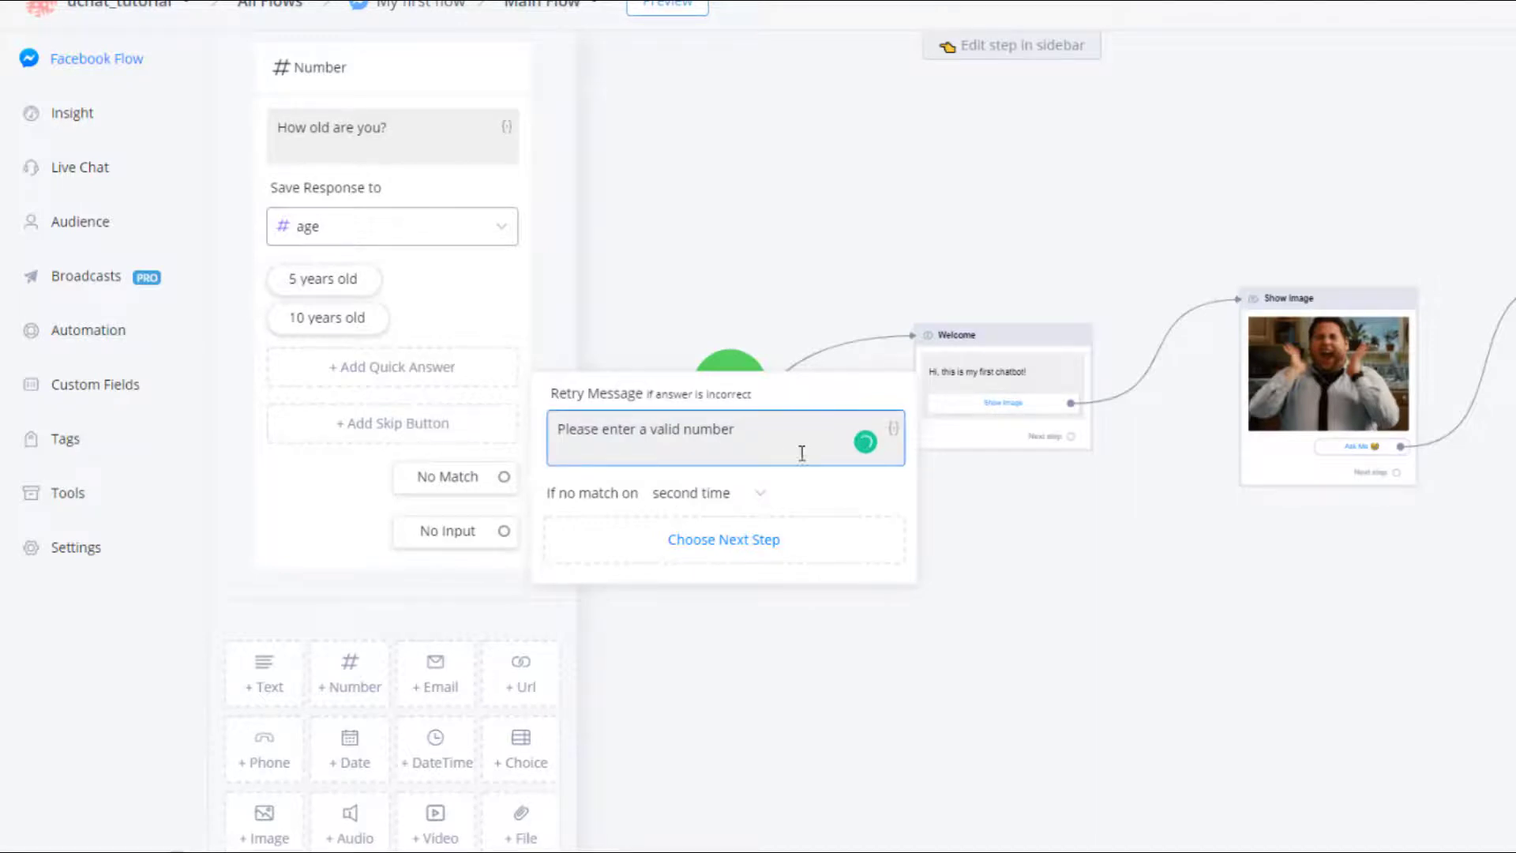
pyautogui.click(373, 511)
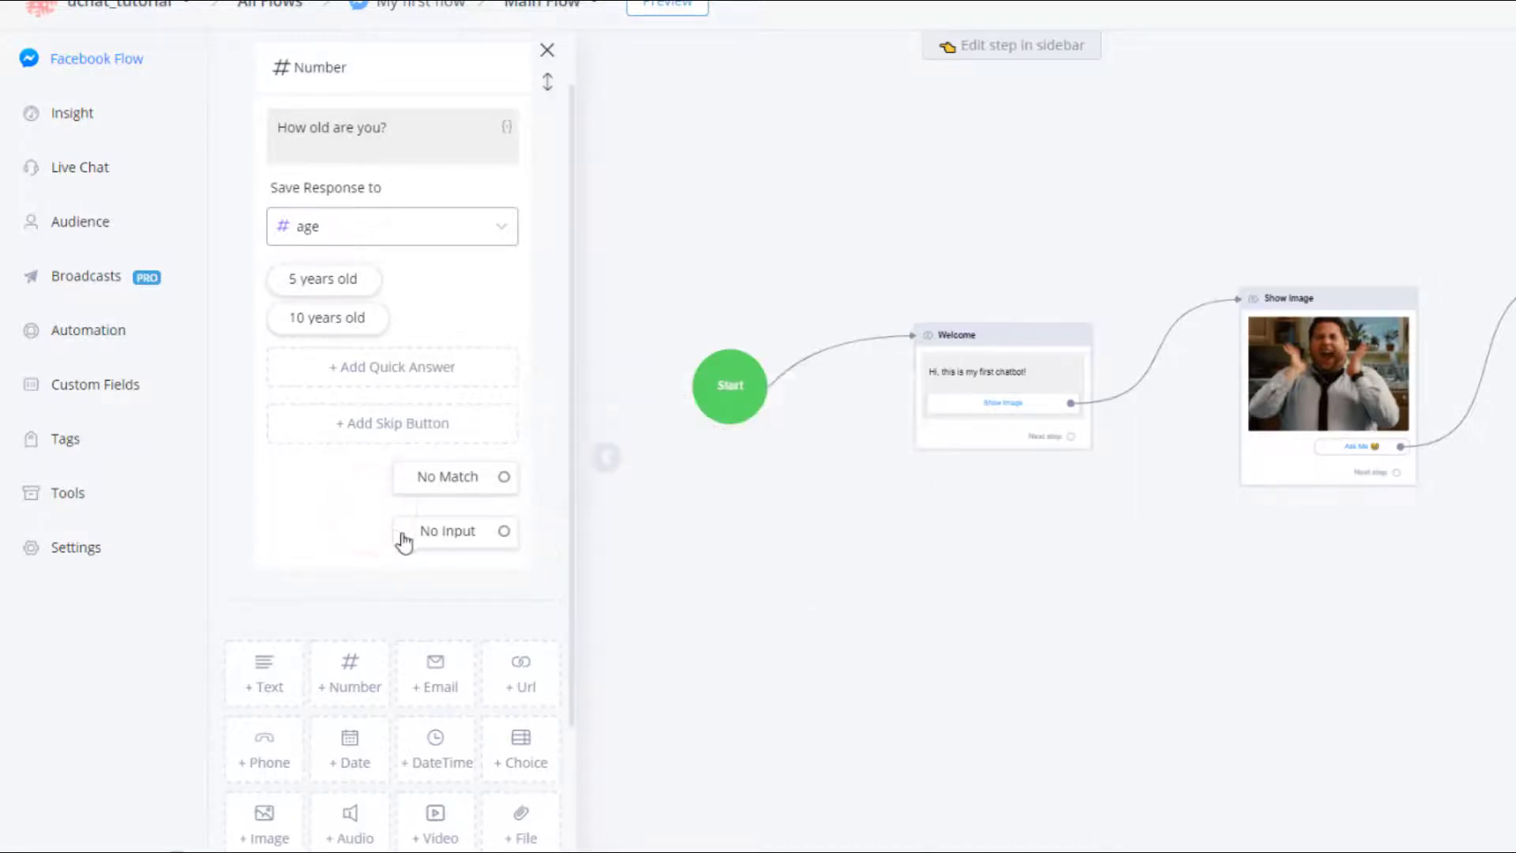
pyautogui.scroll(-2, 512, 646)
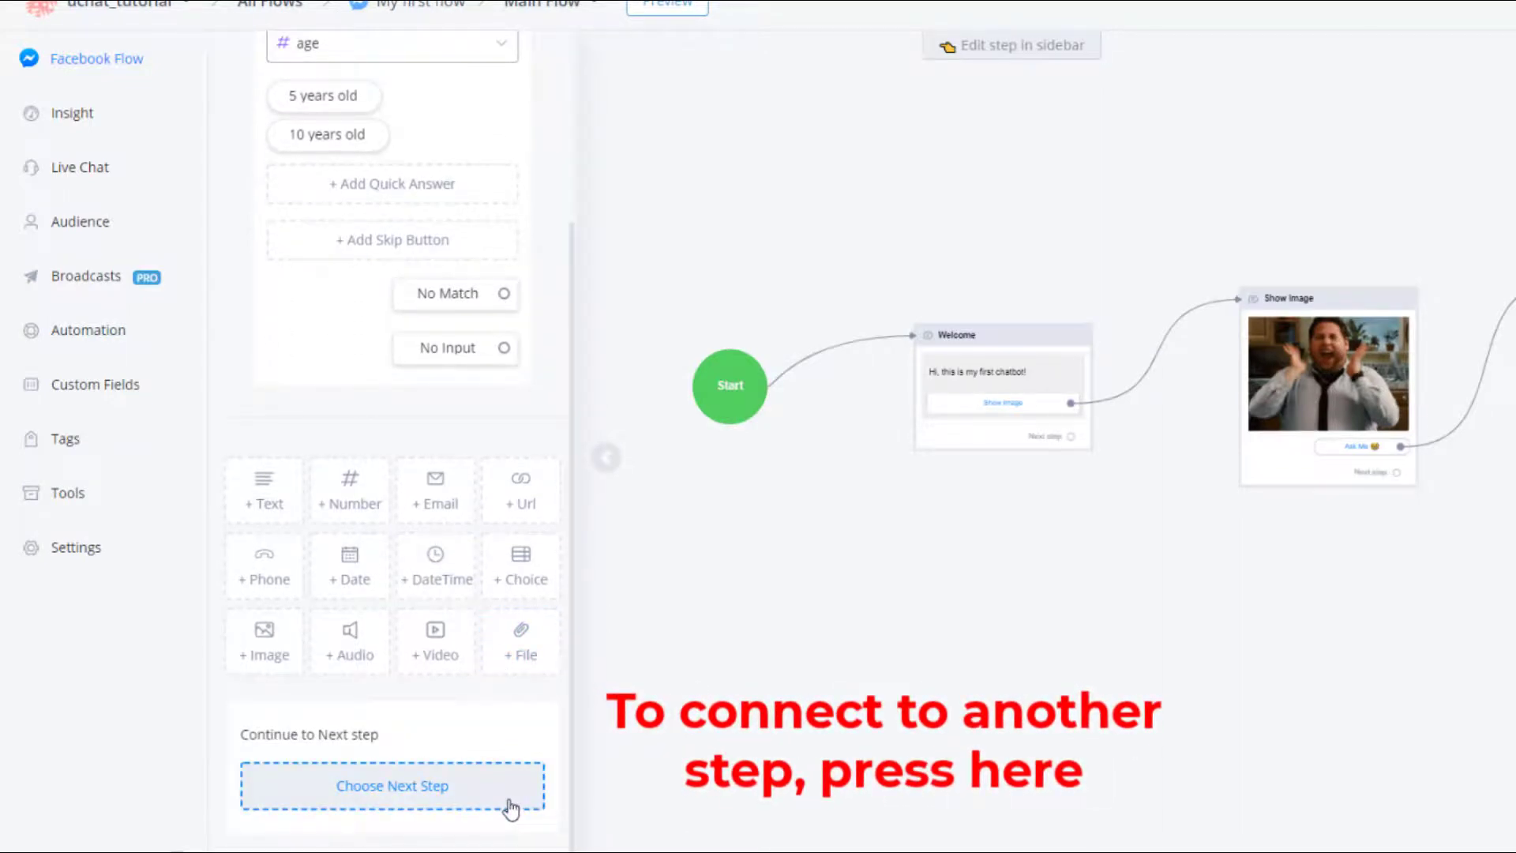
pyautogui.click(511, 809)
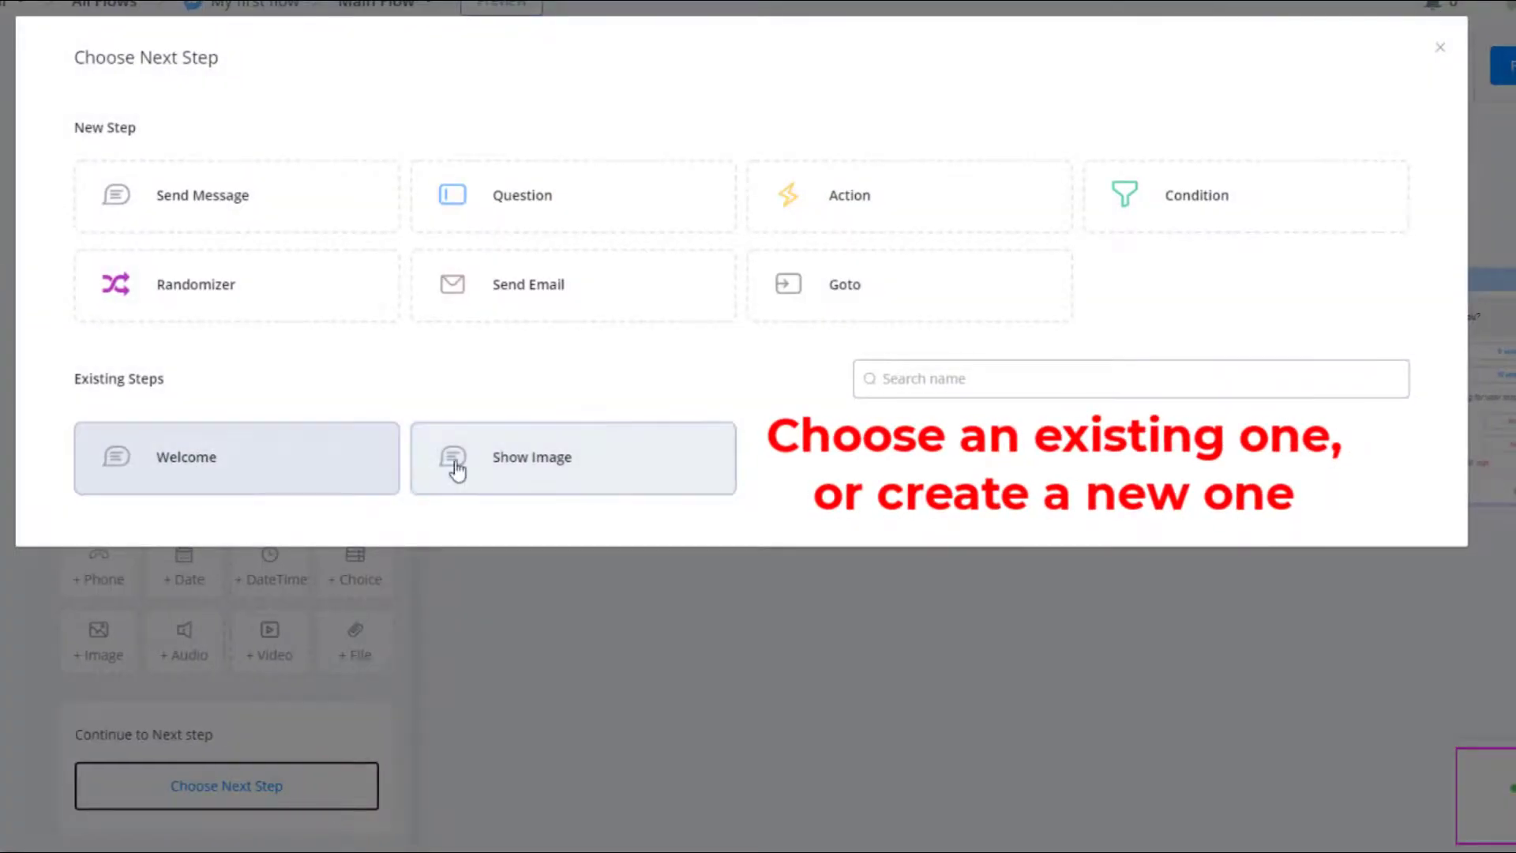
pyautogui.click(1439, 51)
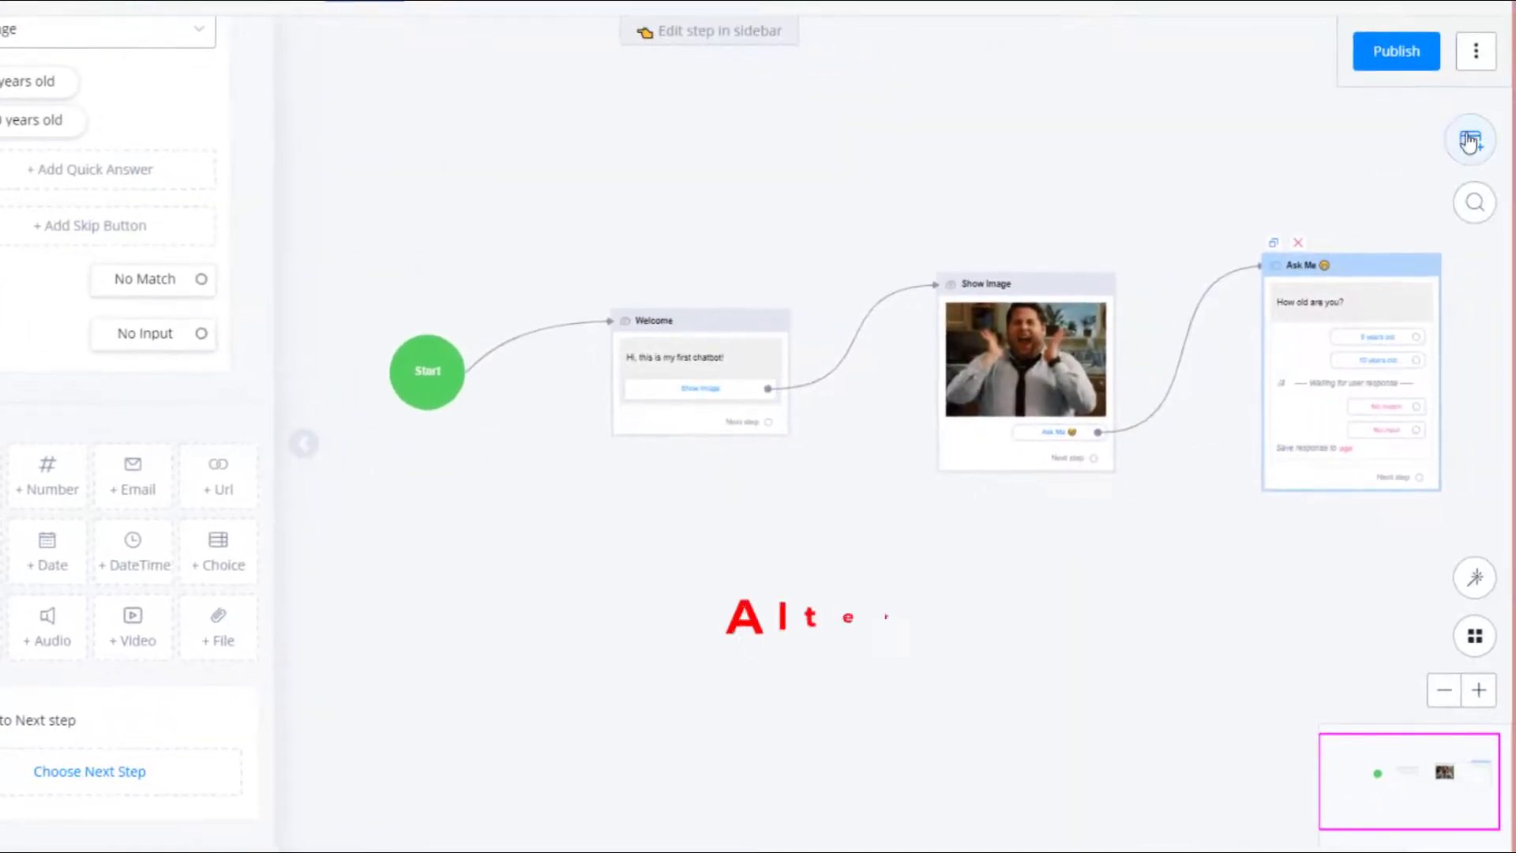
# - Create a Goto step named "Back to Welcome" and set its destination to the existing Welcome step
pyautogui.click(1469, 141)
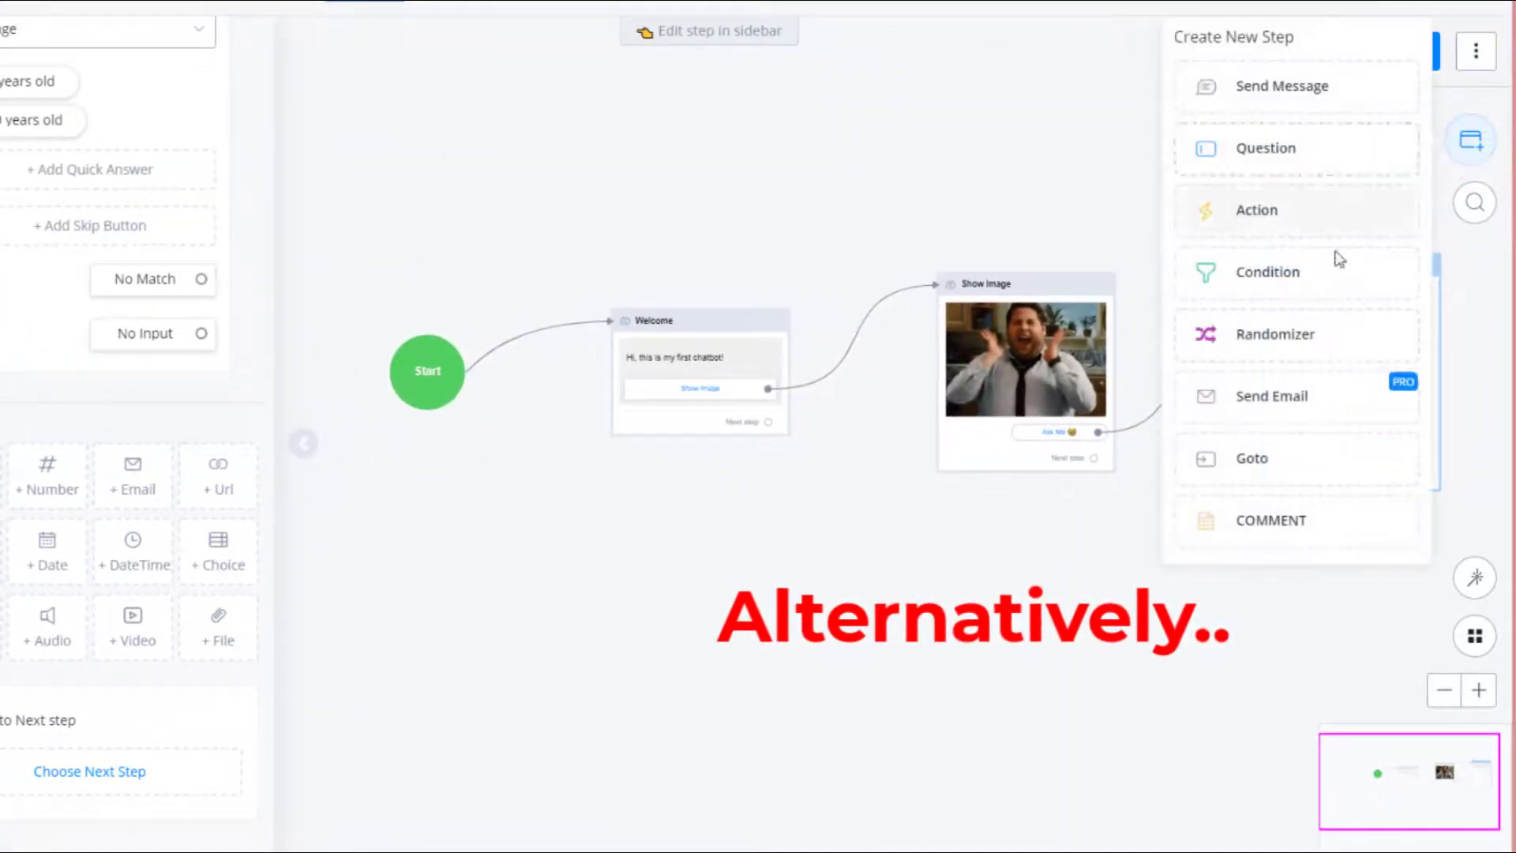
pyautogui.click(1322, 466)
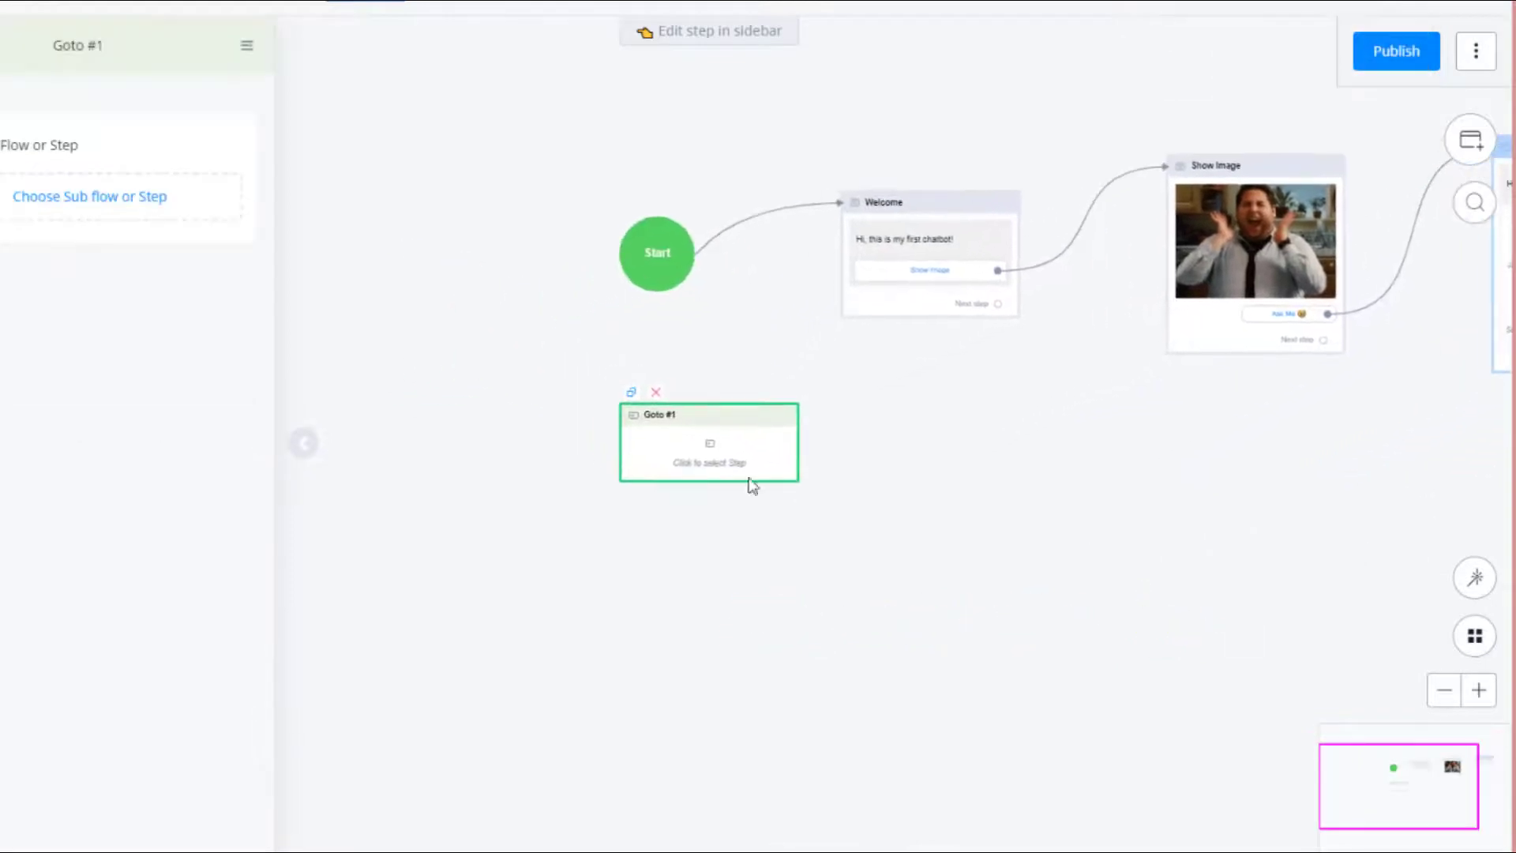
pyautogui.click(105, 46)
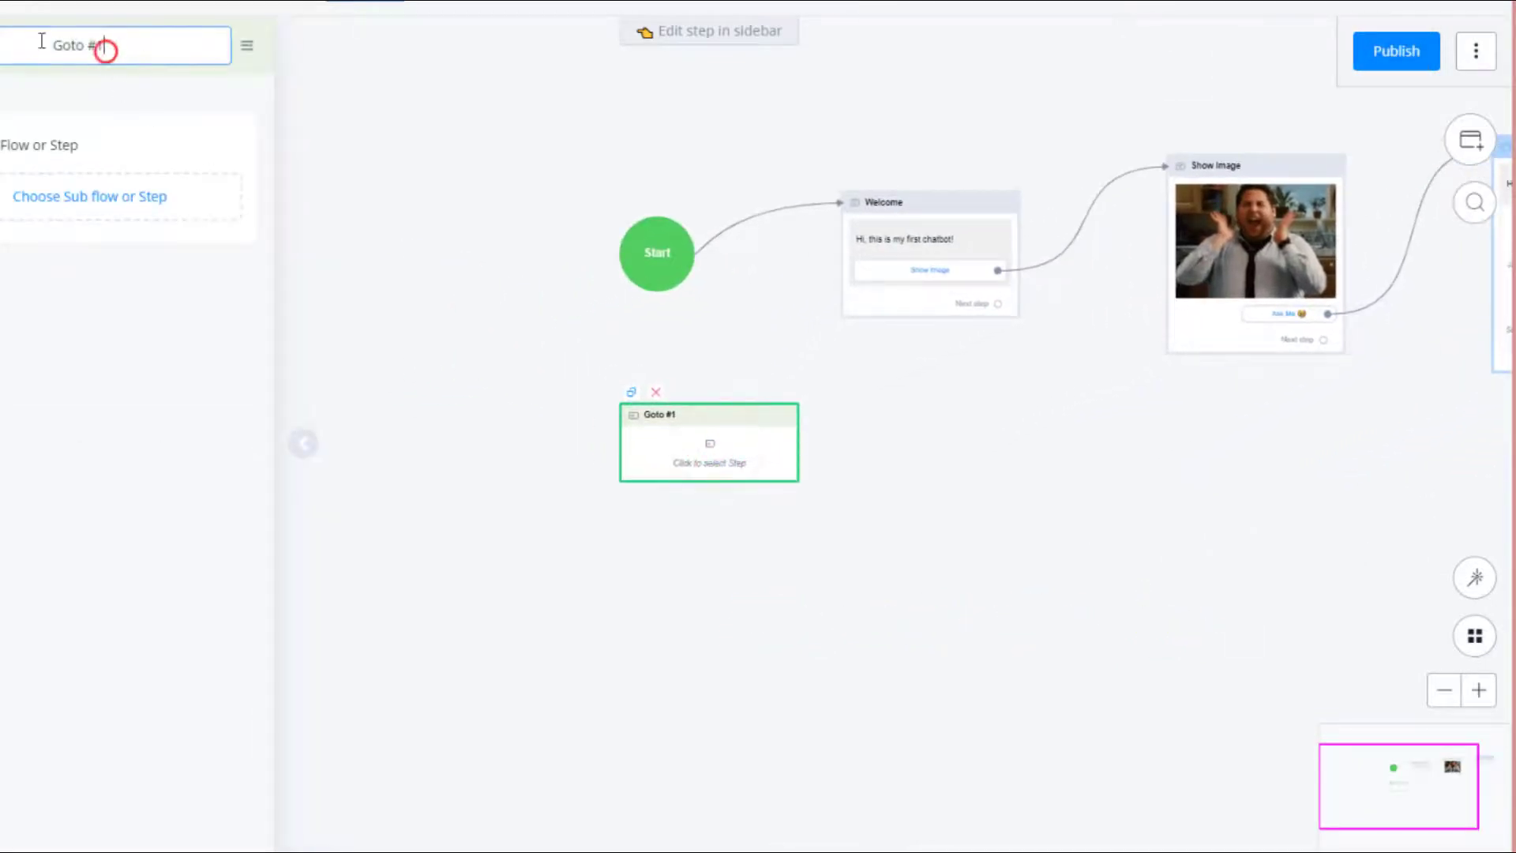
pyautogui.tripleClick(138, 41)
pyautogui.write('Back to Welcom')
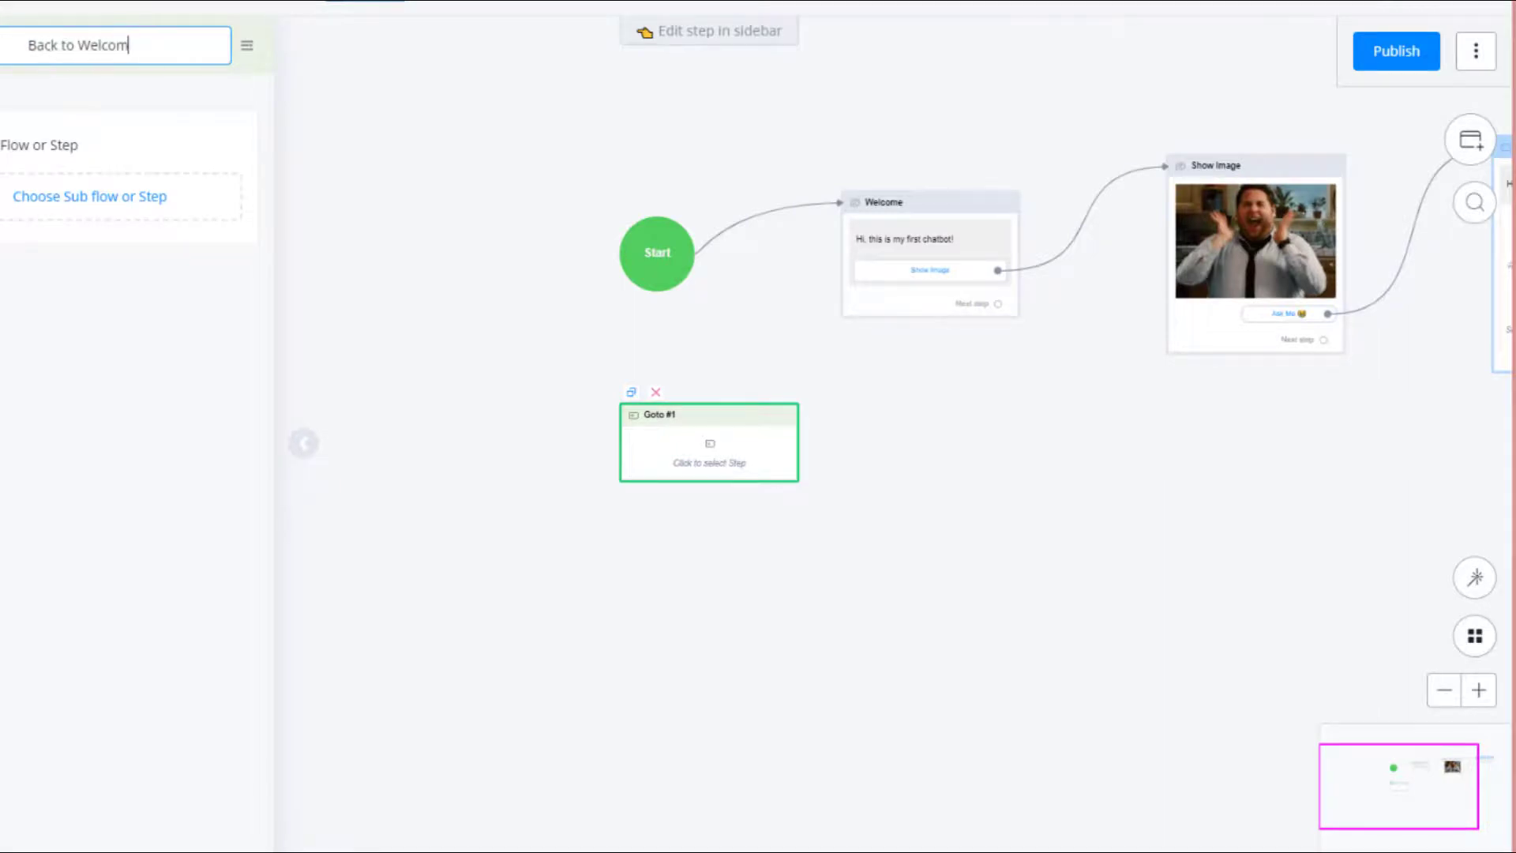
pyautogui.write('e')
pyautogui.press('Return')
pyautogui.click(174, 209)
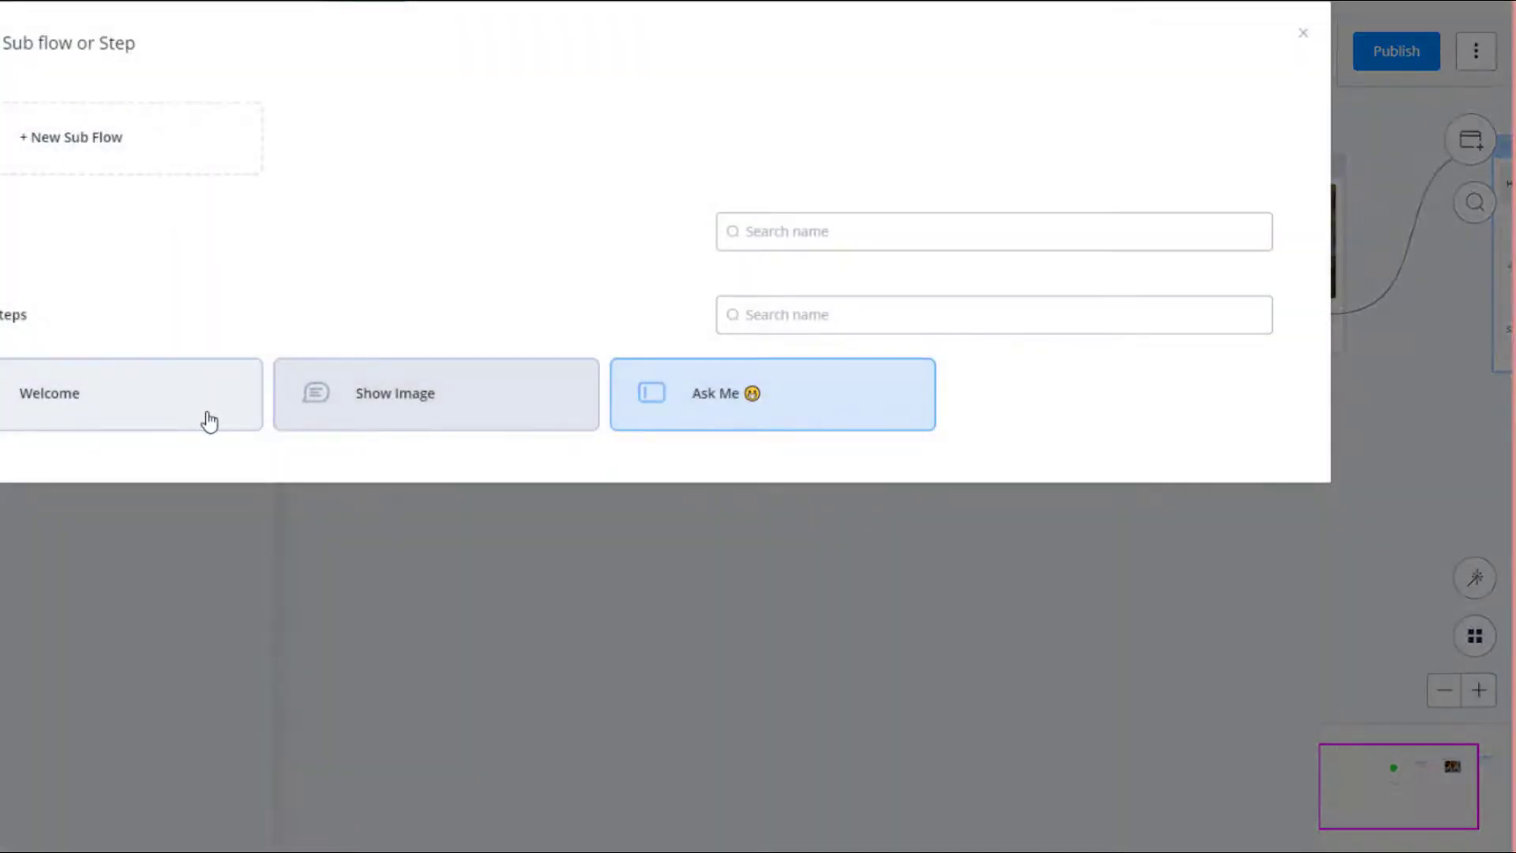
pyautogui.click(209, 420)
# - Move the Back to Welcome step near the Ask Me question and connect the question's next step to it
pyautogui.moveTo(1369, 793); pyautogui.dragTo(1390, 800)
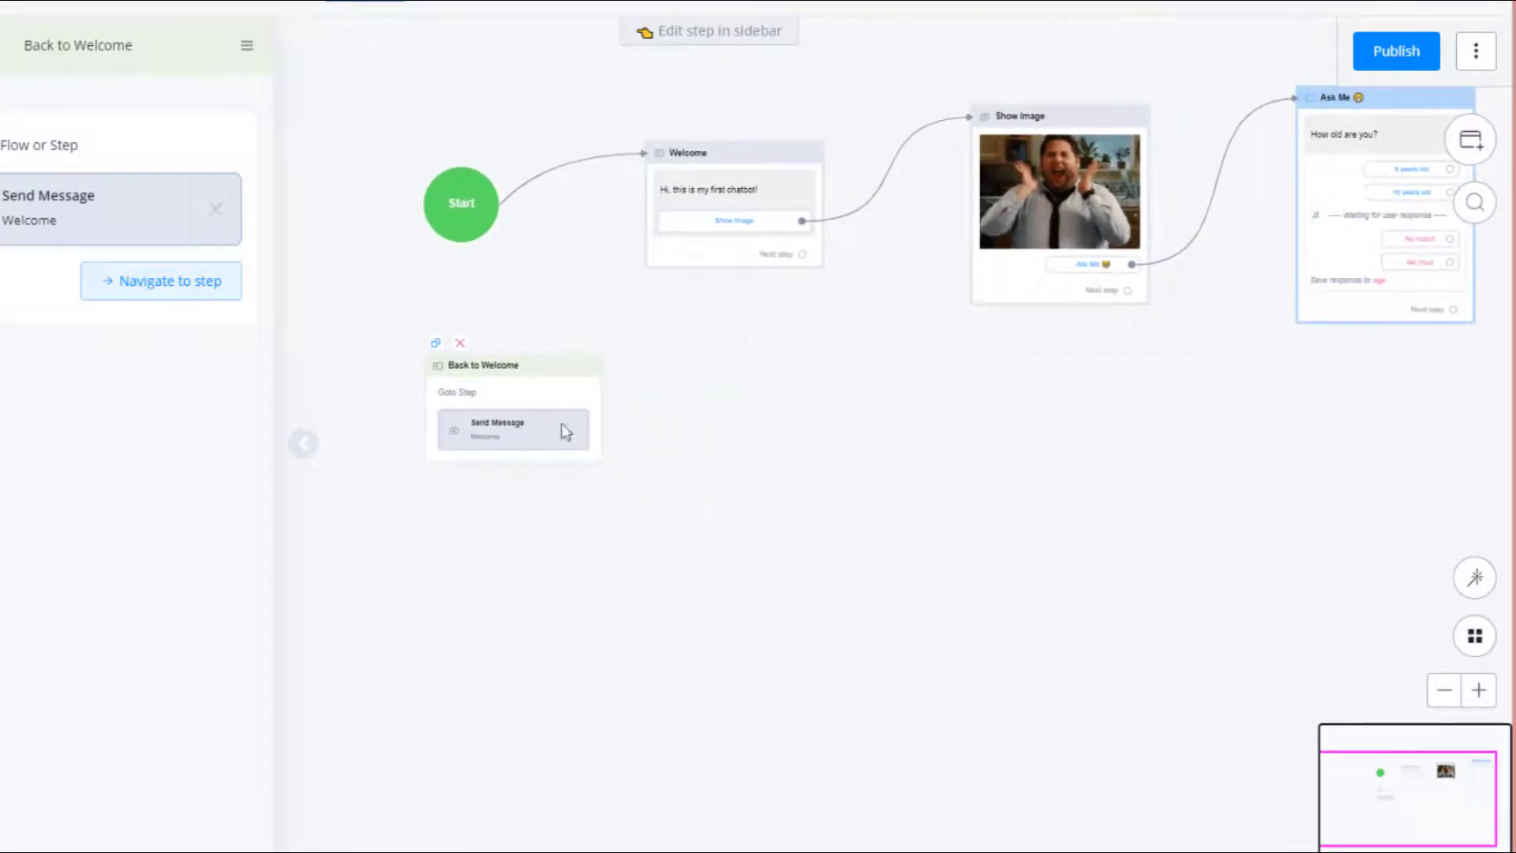
pyautogui.moveTo(527, 379); pyautogui.dragTo(952, 465)
pyautogui.scroll(1, 1425, 336)
pyautogui.scroll(1, 1425, 336)
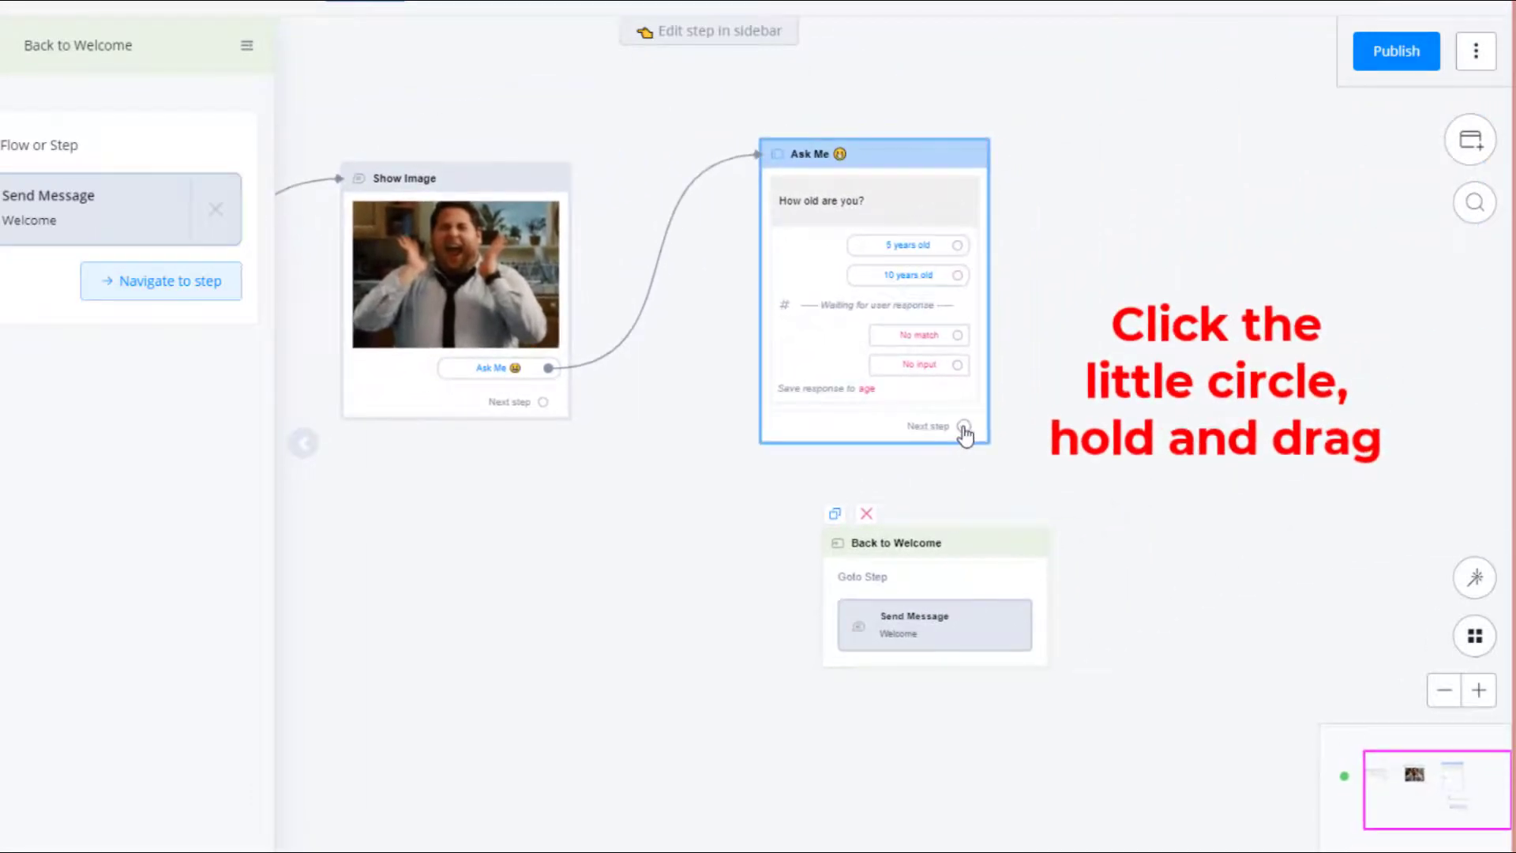
pyautogui.moveTo(987, 440); pyautogui.dragTo(1004, 548)
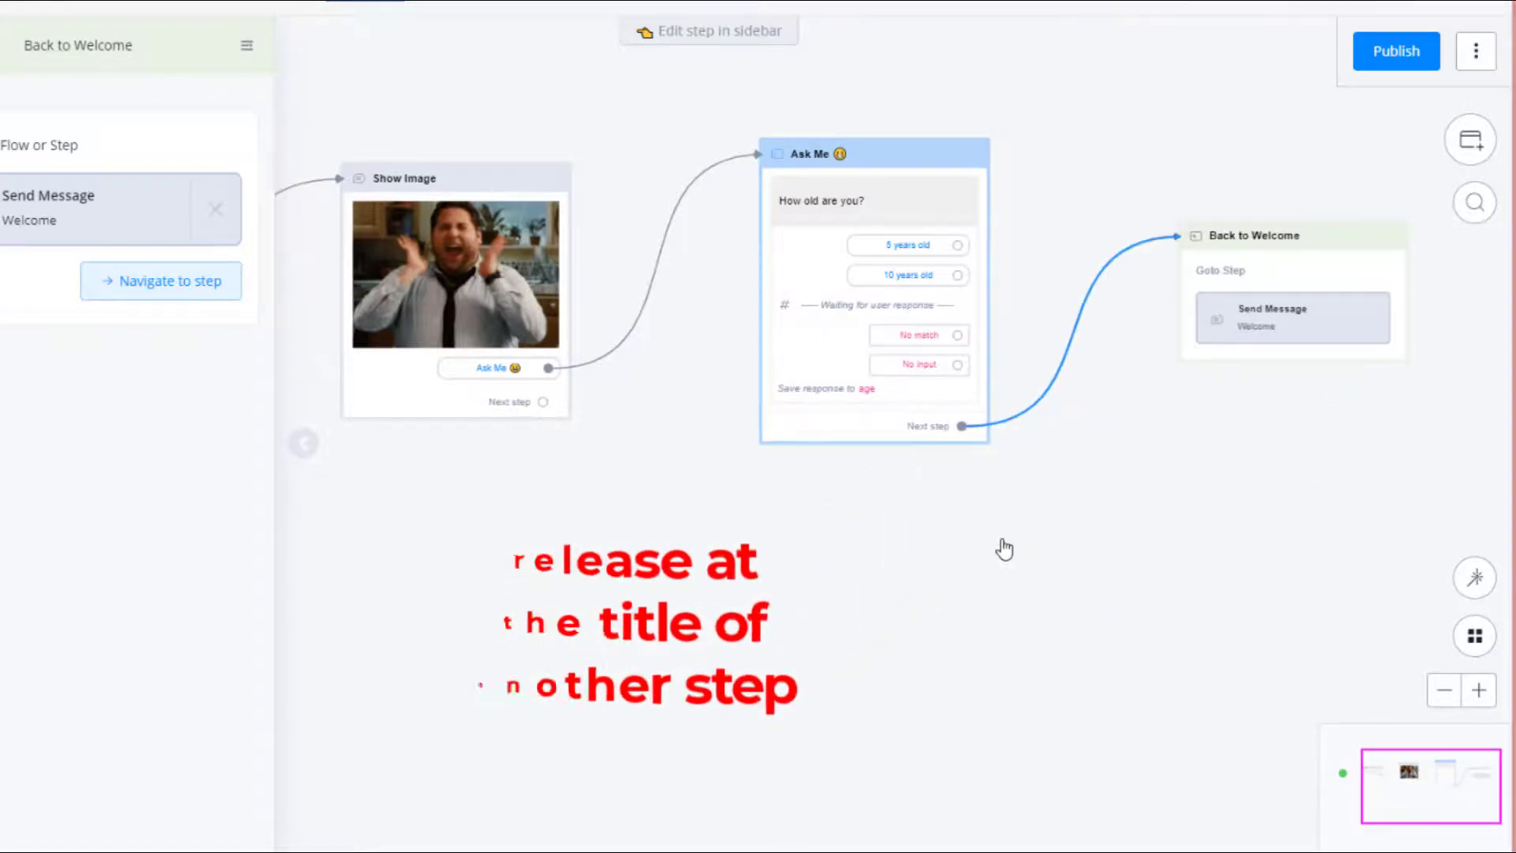
pyautogui.click(302, 363)
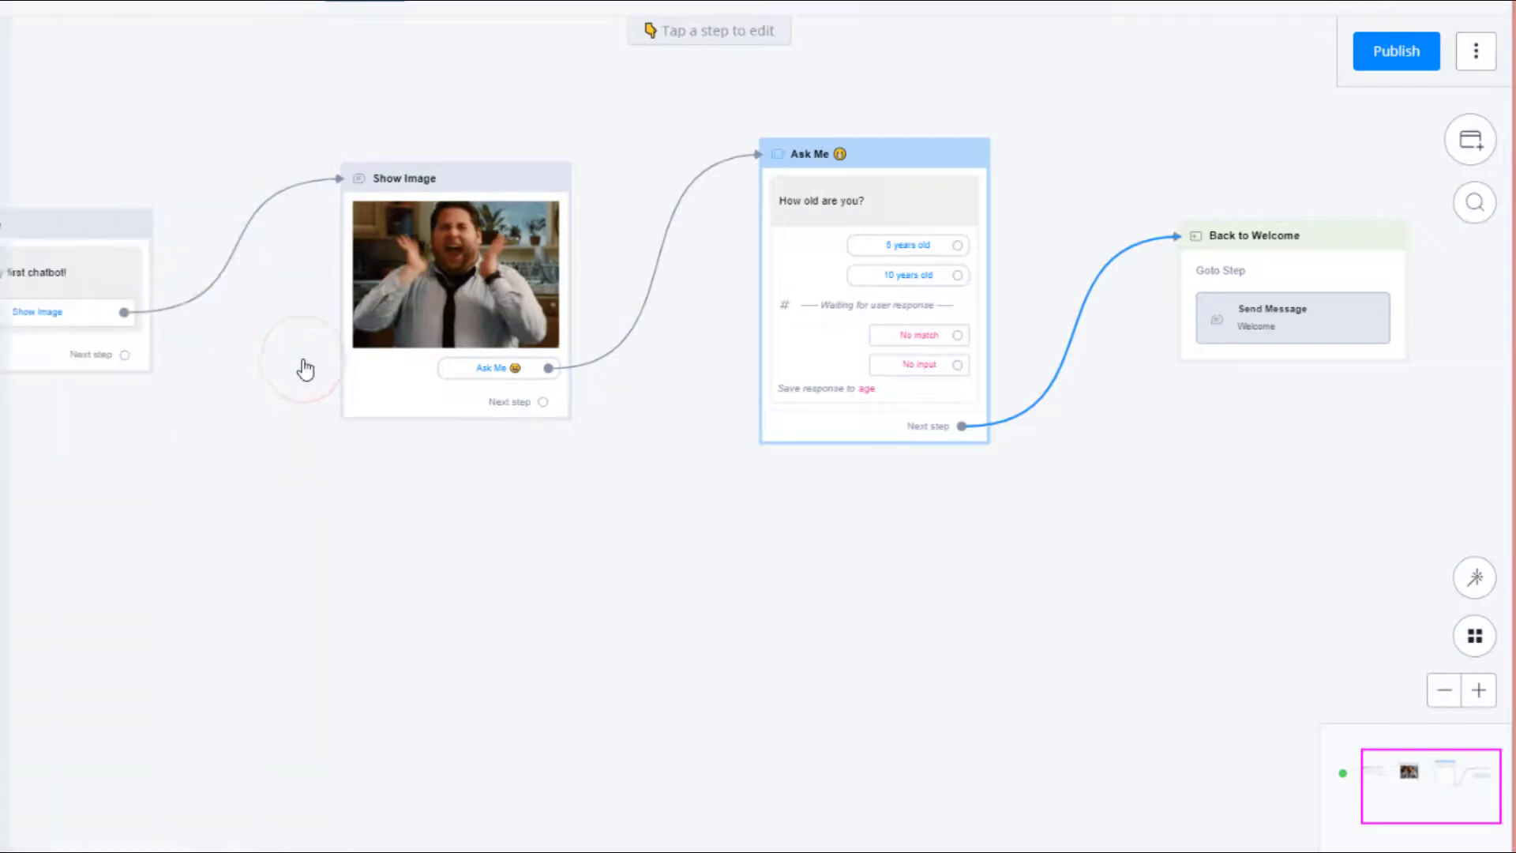
# - Add a quick reply titled "My Age👌" to the Welcome step, without choosing a next step for it
pyautogui.moveTo(126, 518); pyautogui.dragTo(703, 534)
pyautogui.click(589, 379)
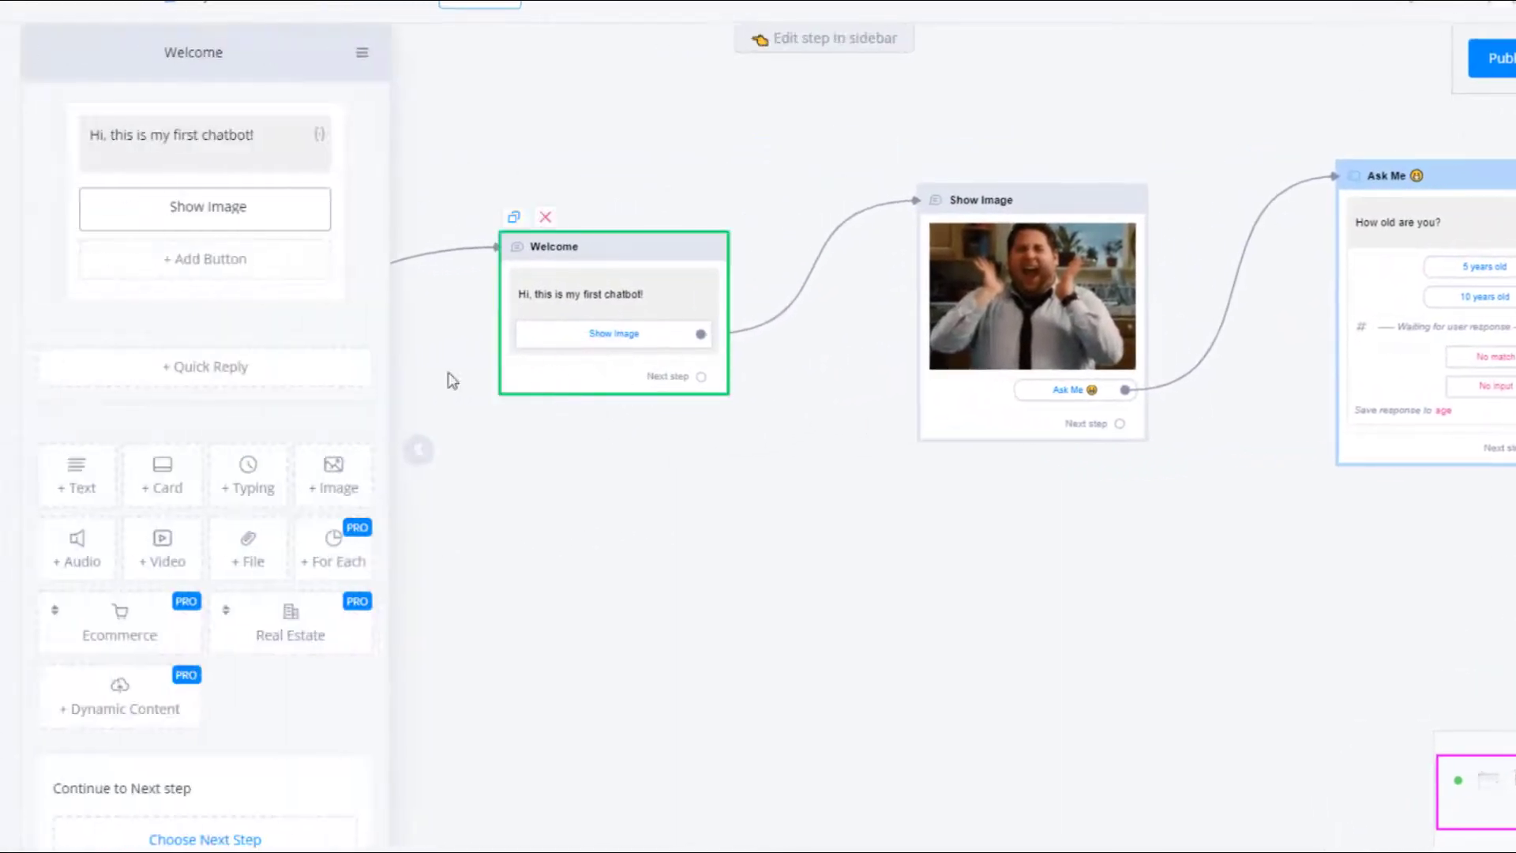
pyautogui.click(338, 354)
pyautogui.click(653, 167)
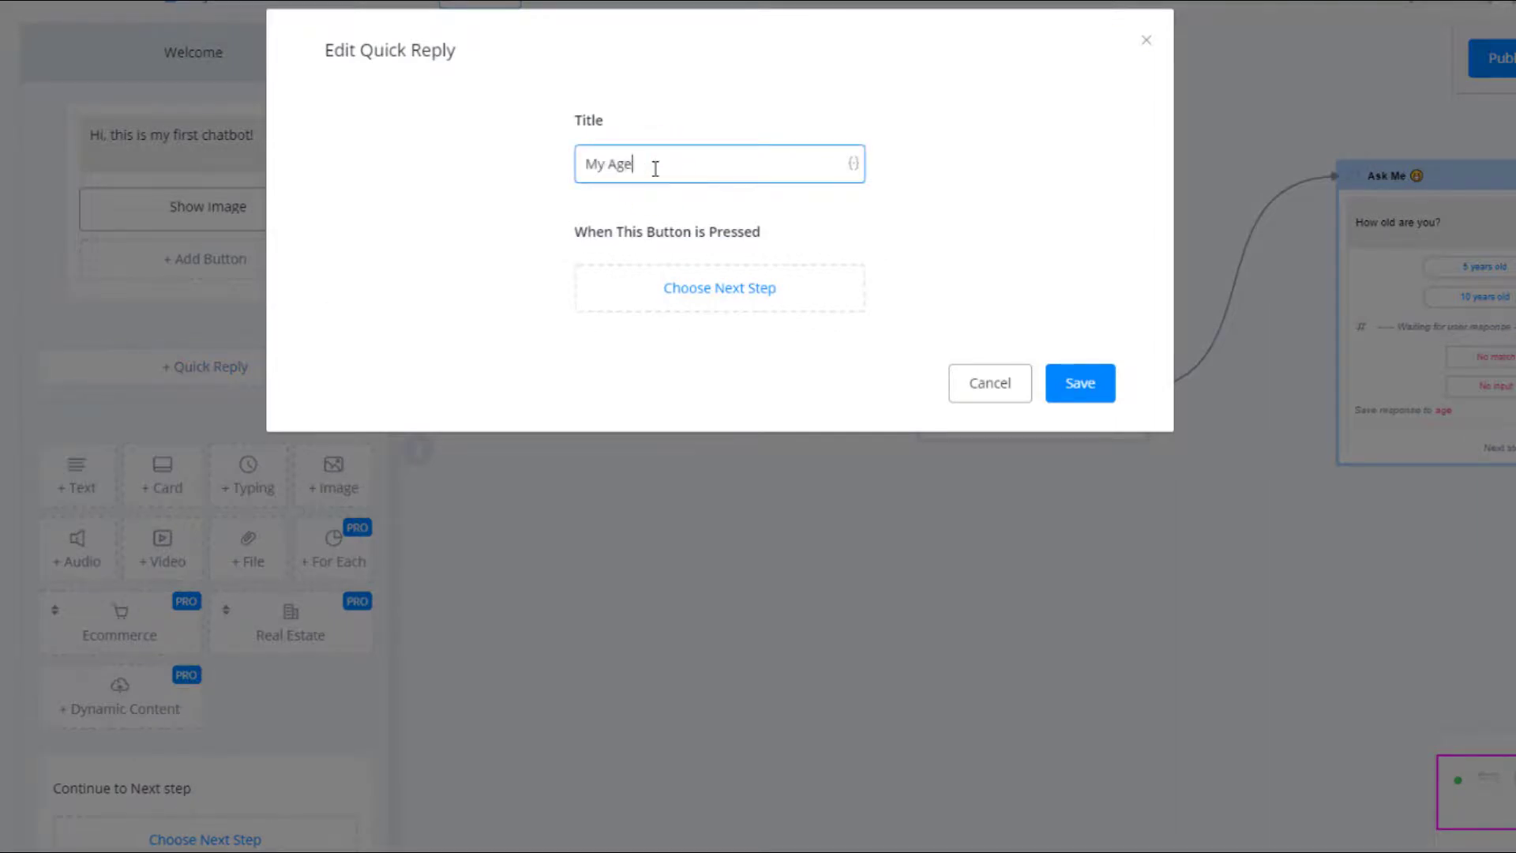
pyautogui.click(853, 164)
pyautogui.click(997, 5)
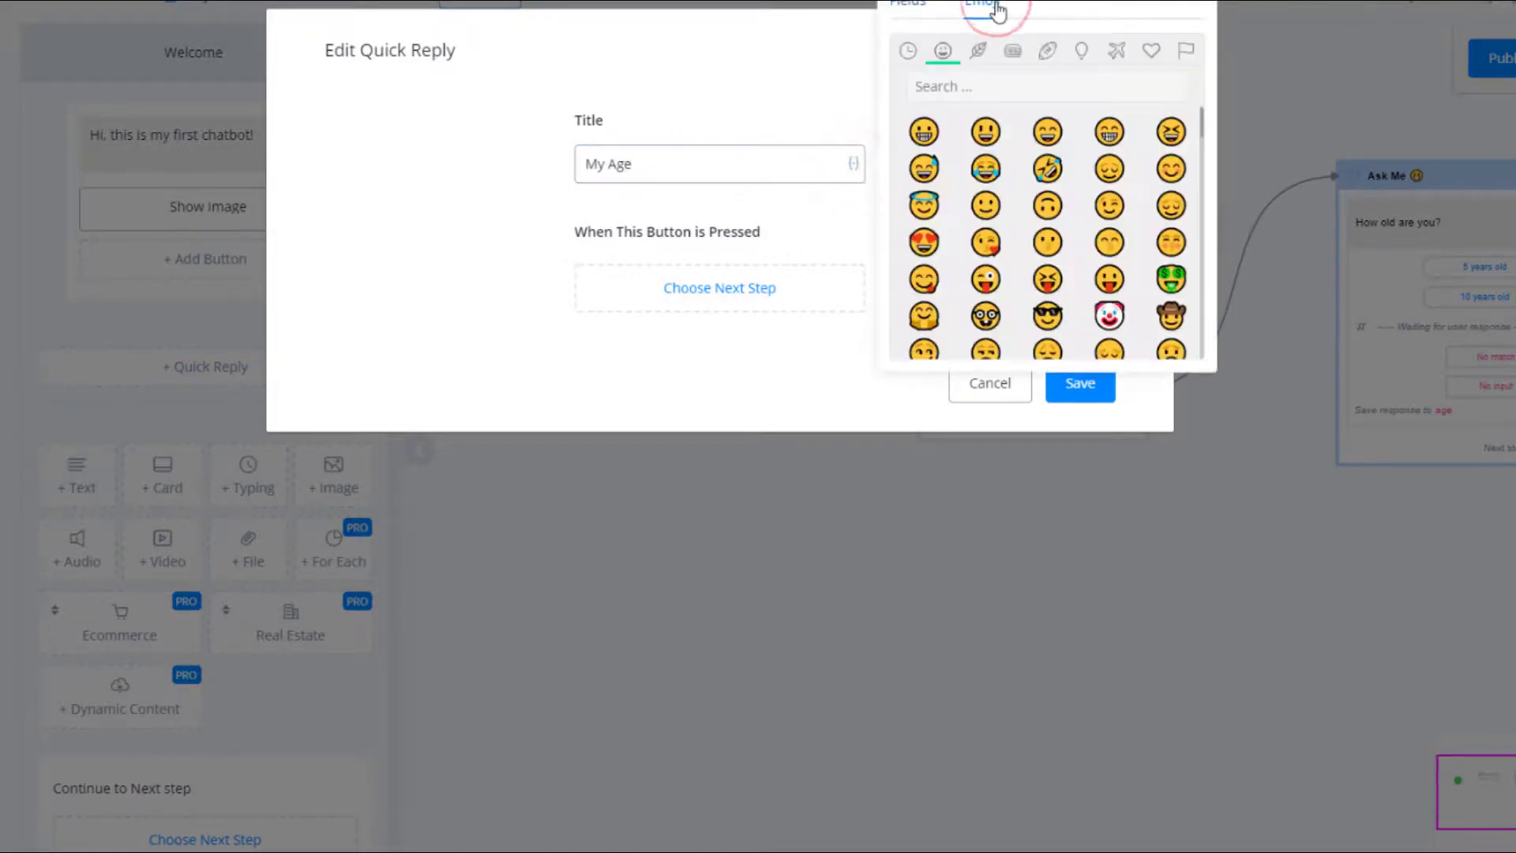
pyautogui.scroll(-4, 1090, 182)
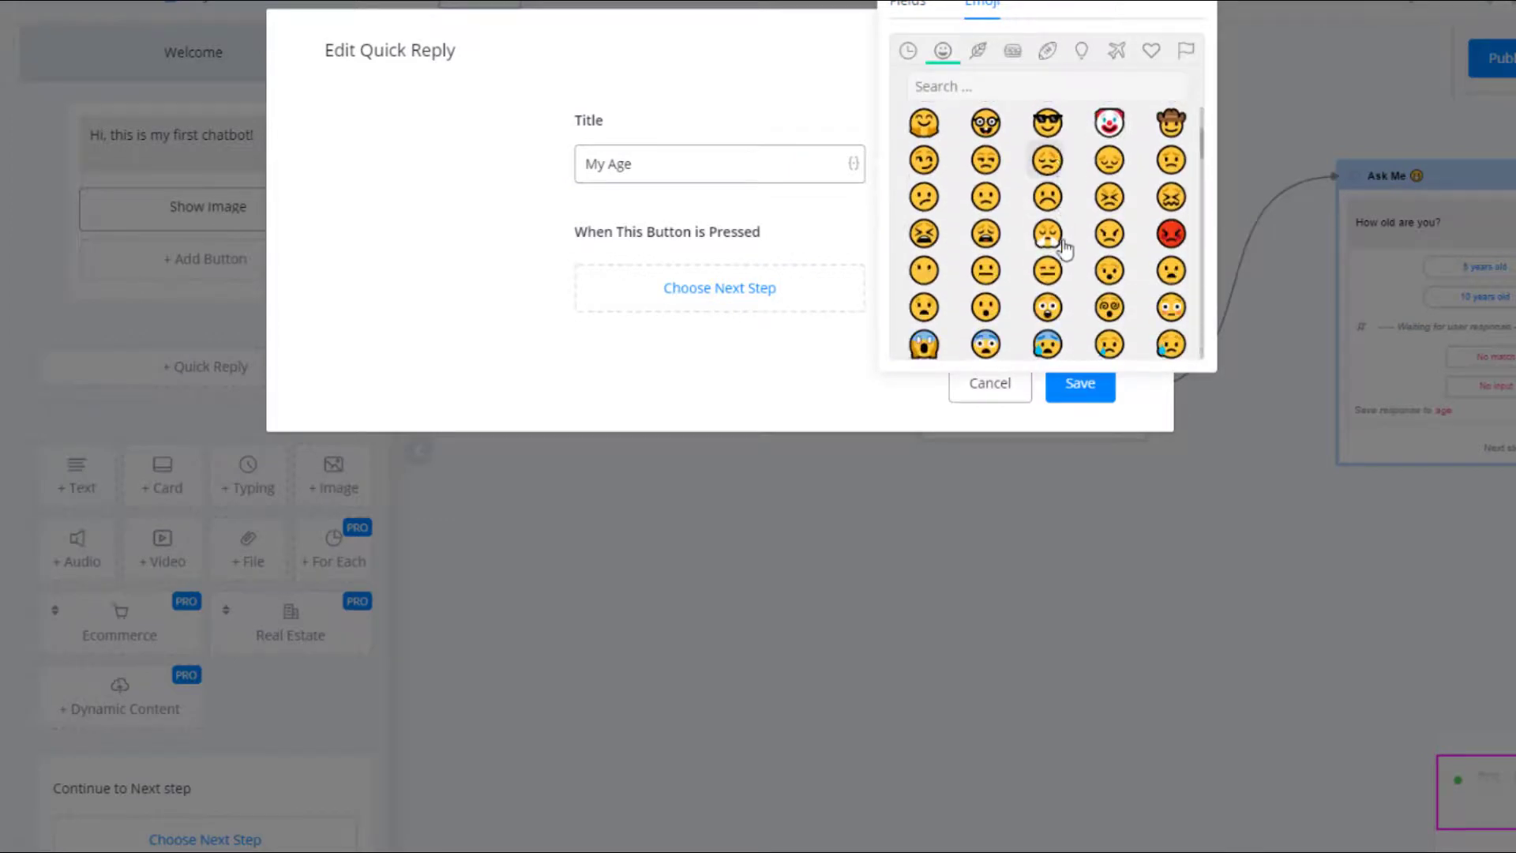
pyautogui.scroll(-4, 1065, 249)
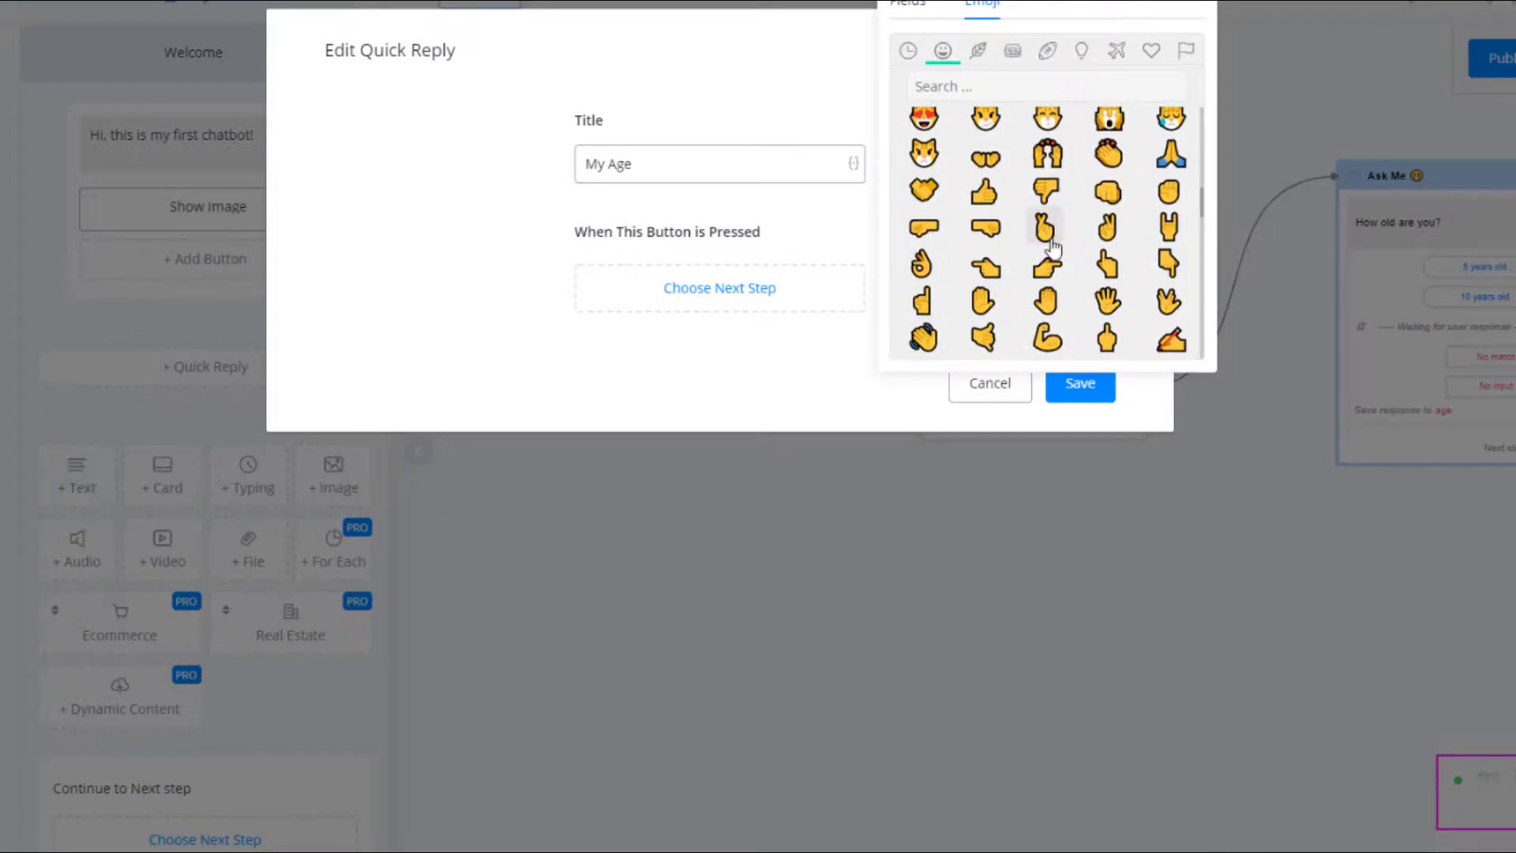
pyautogui.scroll(-2, 1053, 247)
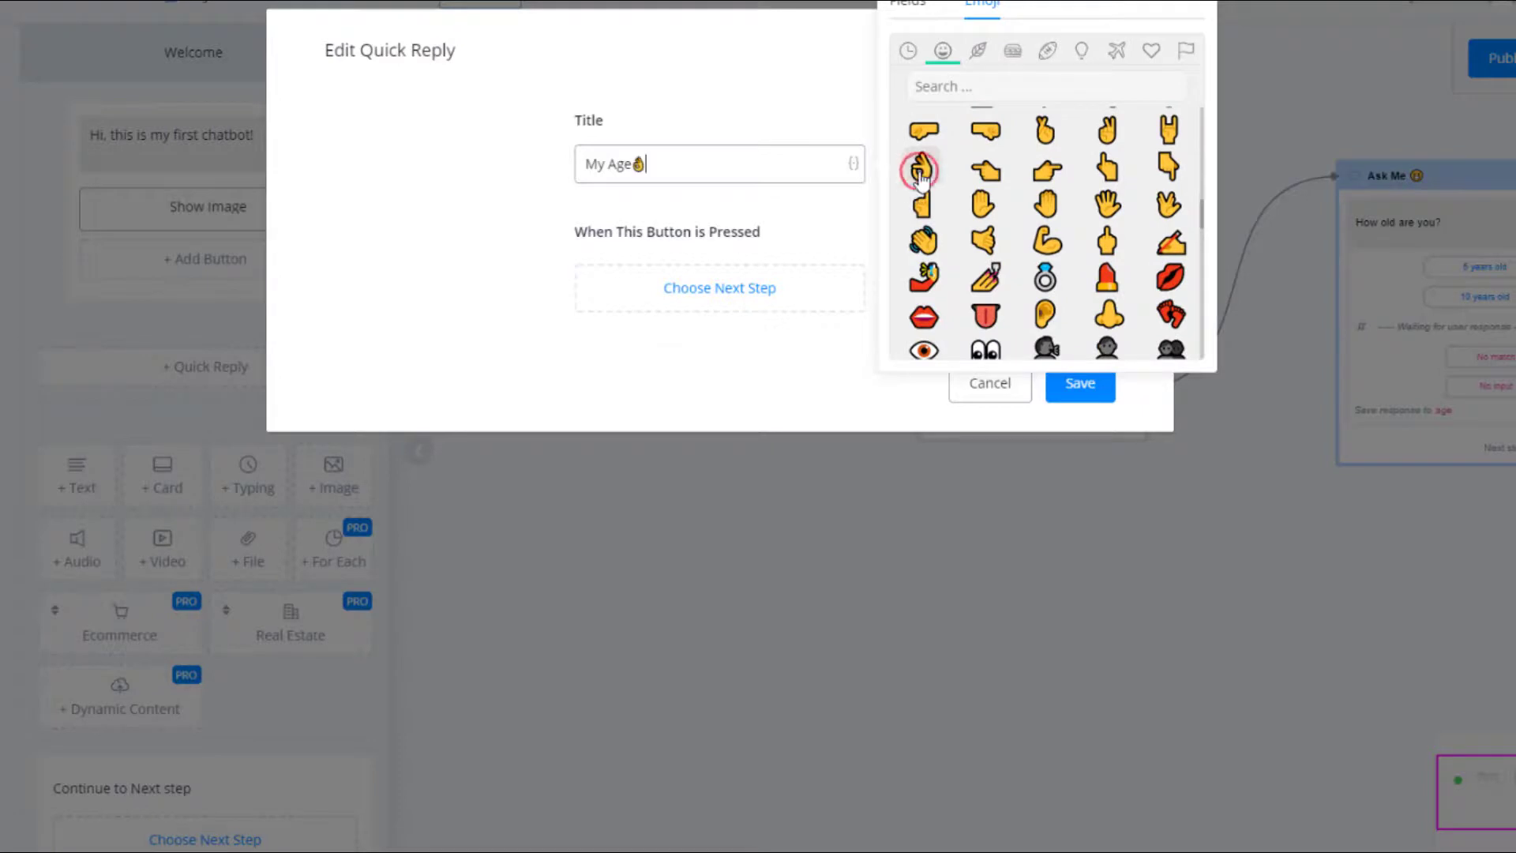
pyautogui.click(804, 225)
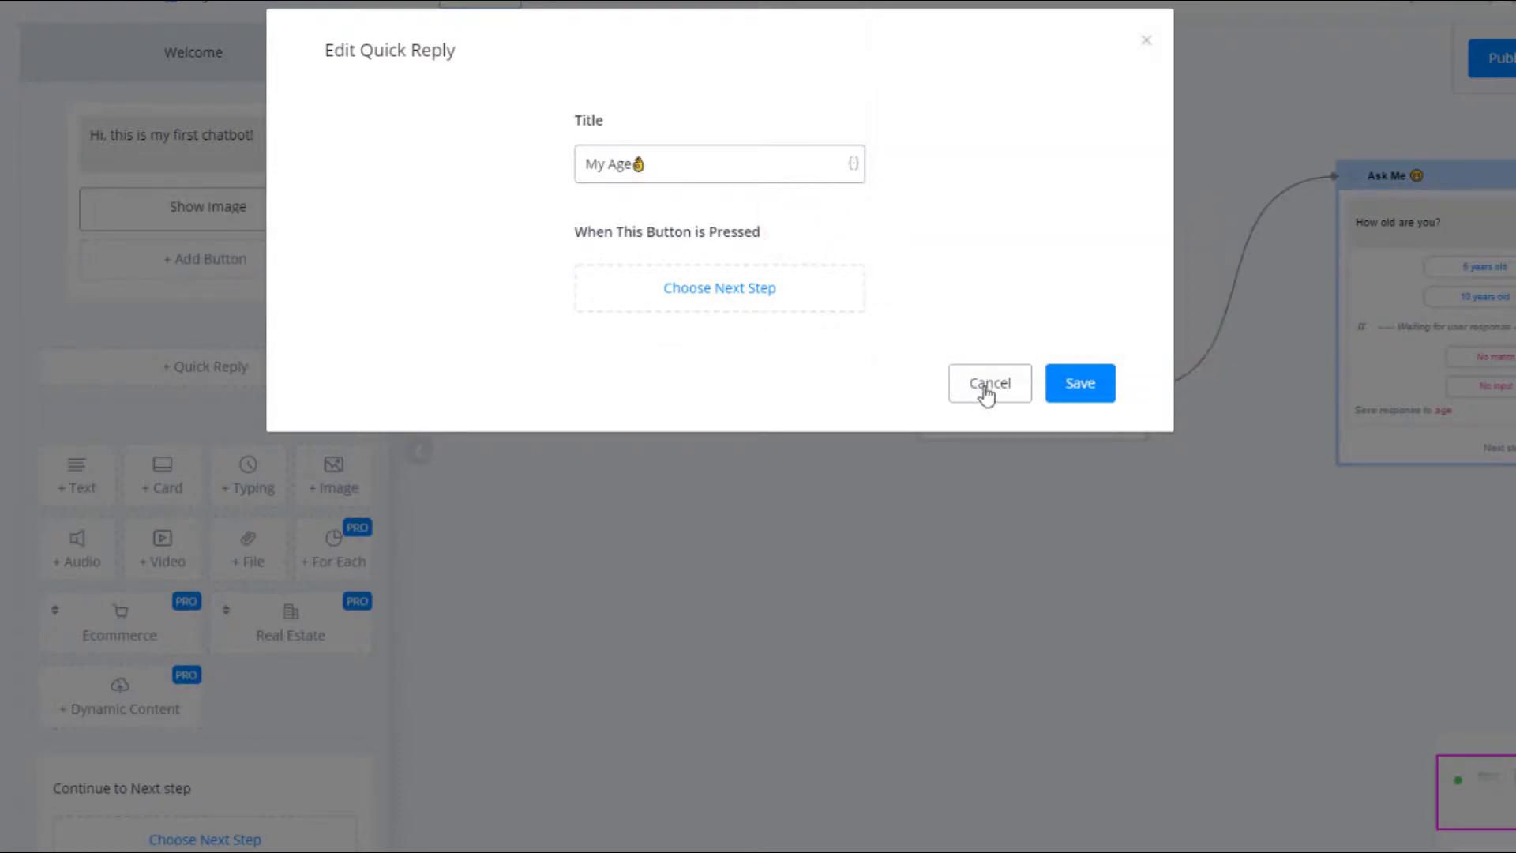
pyautogui.click(1066, 407)
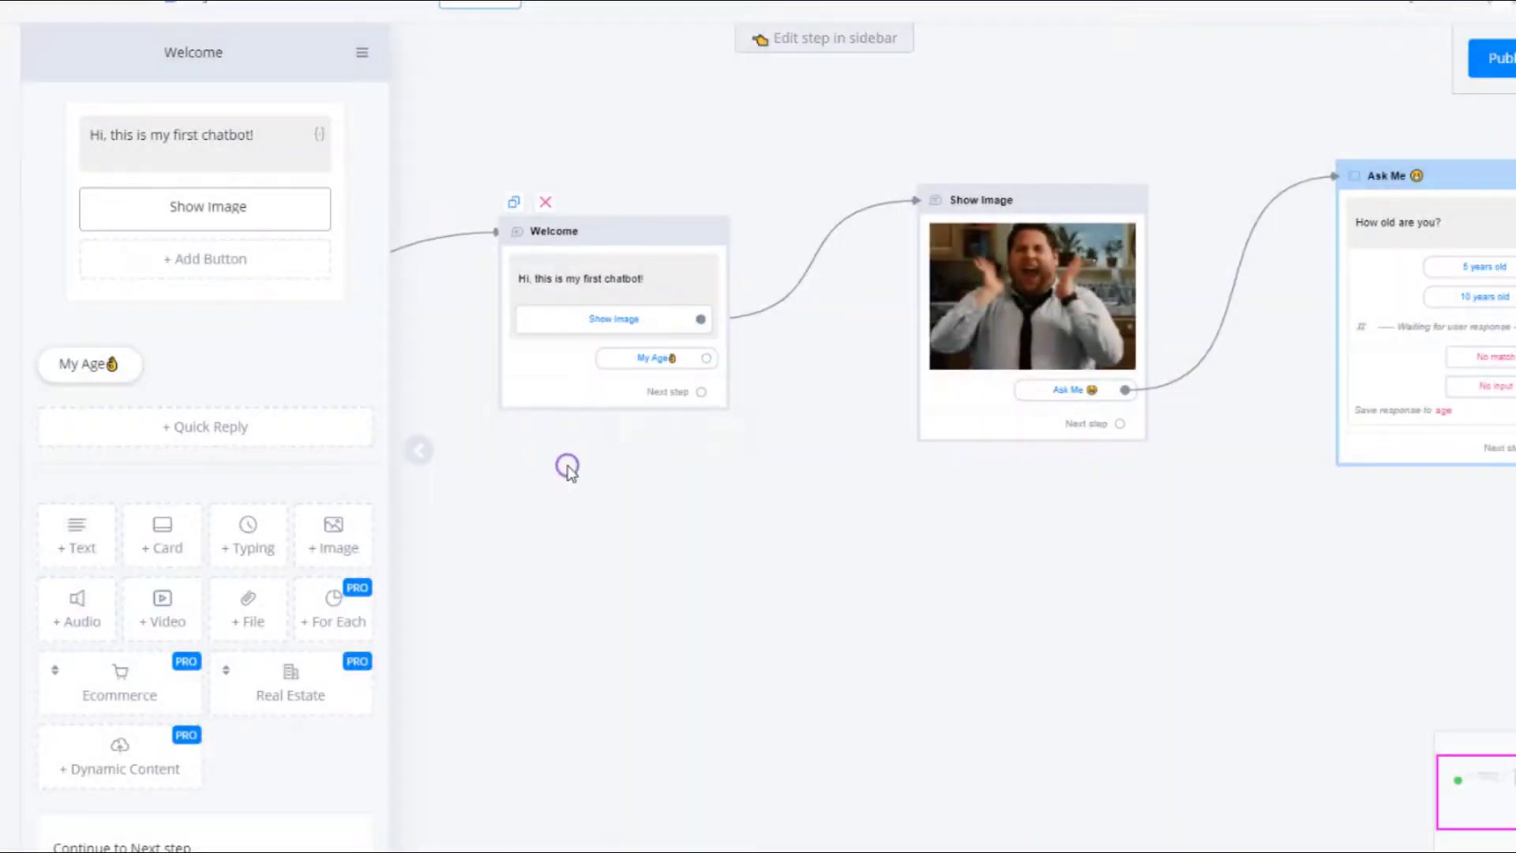
# - Create a Send Message step on the empty canvas below the Welcome step and name it "Age"
pyautogui.click(567, 468)
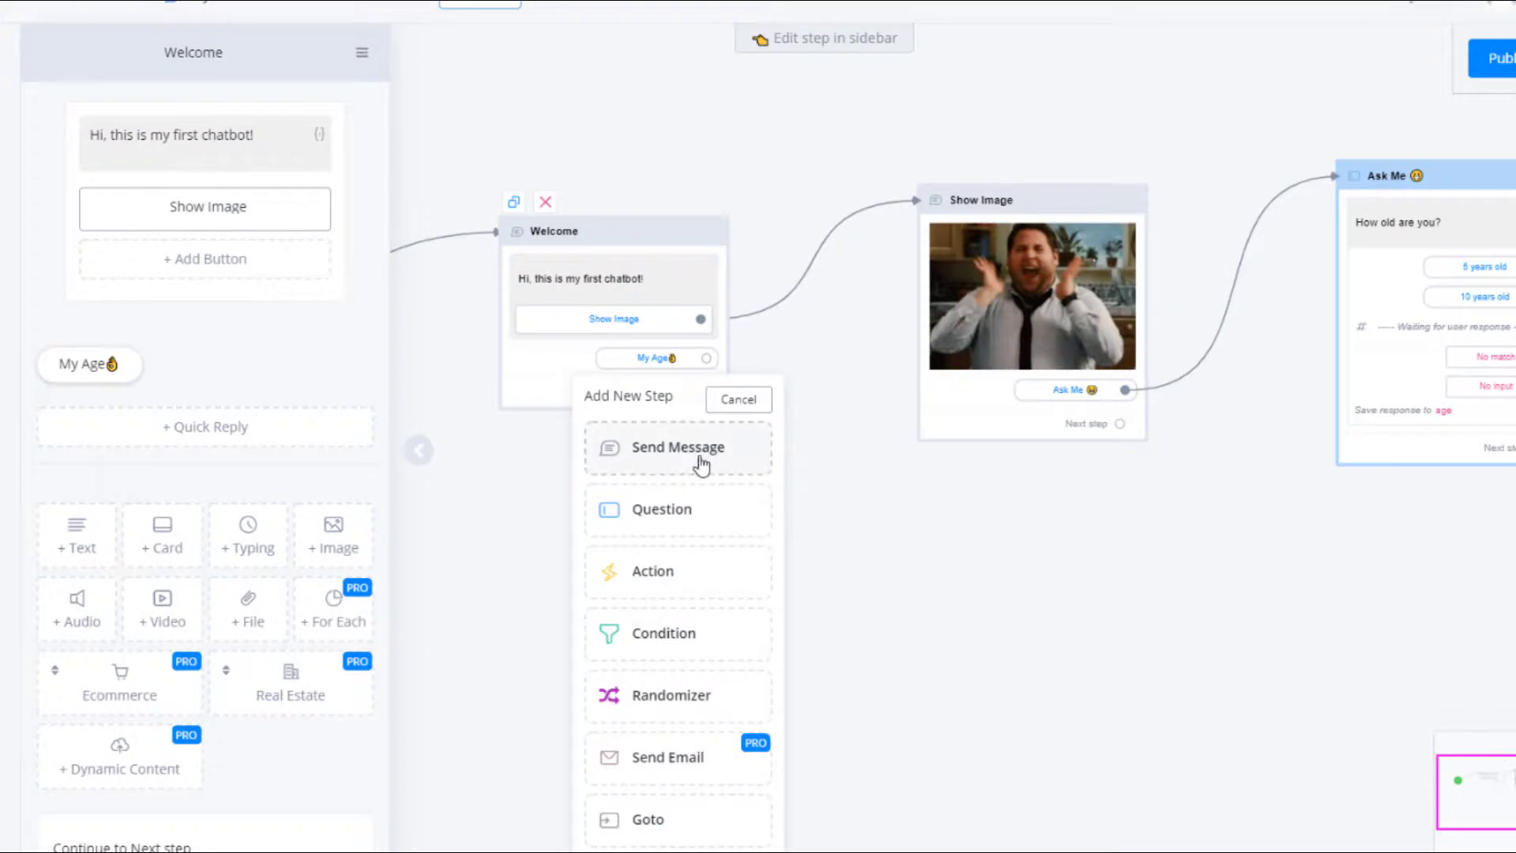
pyautogui.click(678, 448)
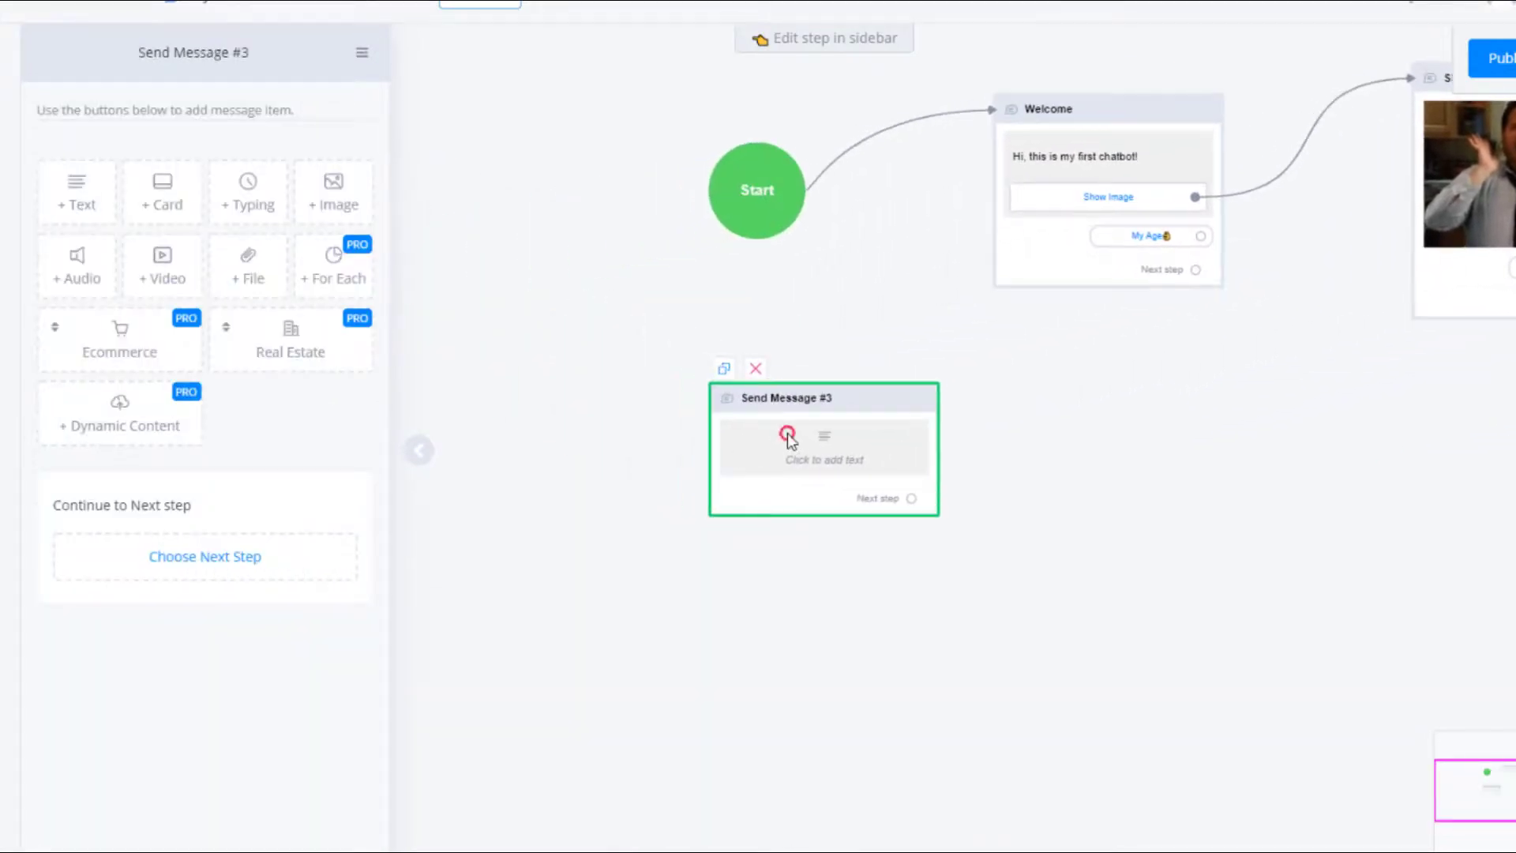
pyautogui.click(236, 54)
pyautogui.tripleClick(298, 49)
pyautogui.write('Age')
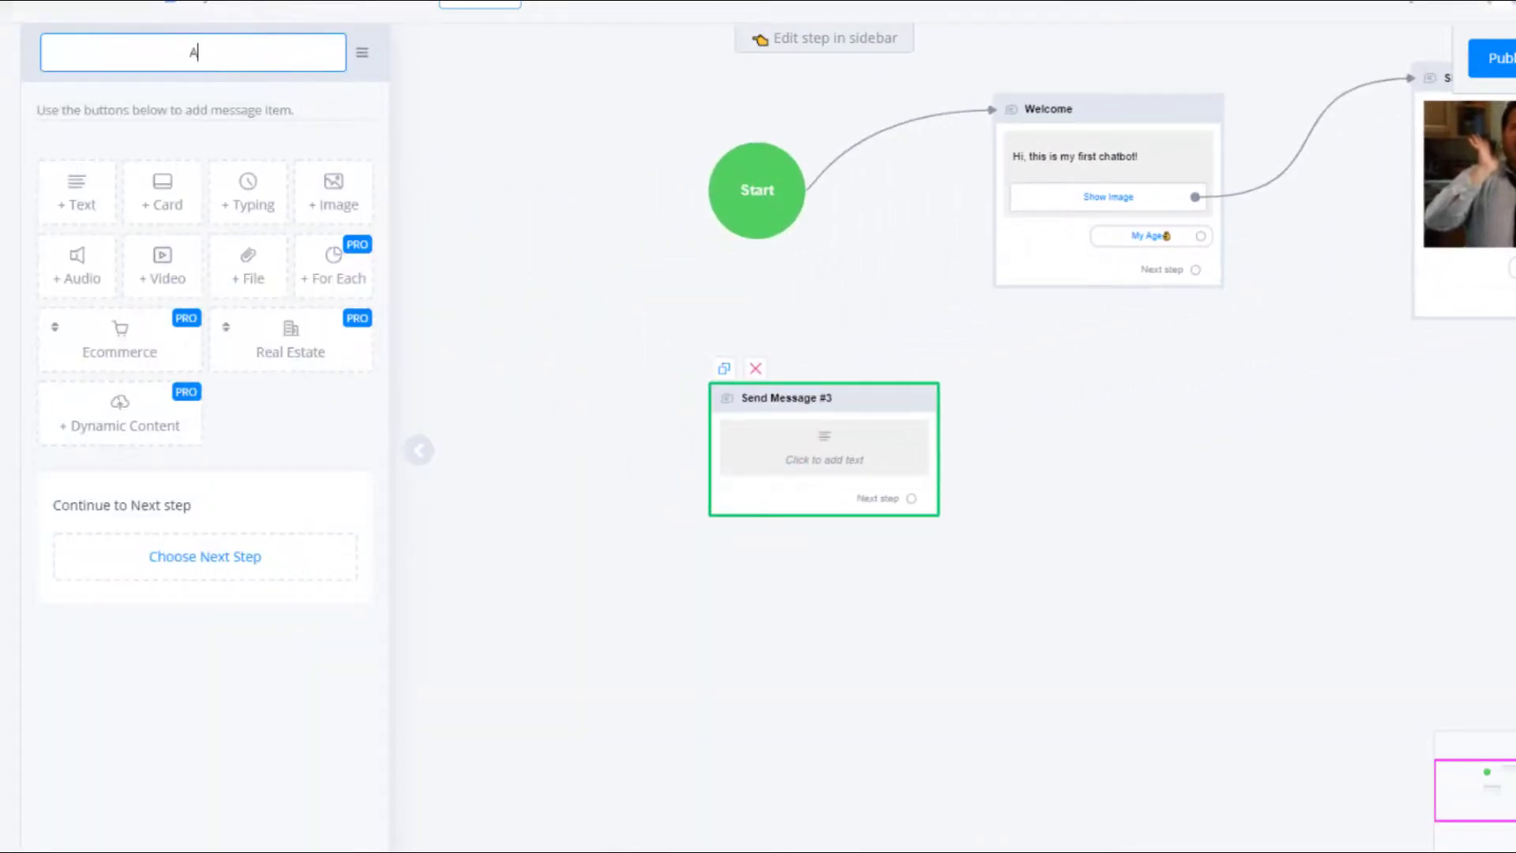
# - Add a text message to the Age step reading "Your age is:" followed by the custom user field age
pyautogui.click(94, 207)
pyautogui.click(171, 148)
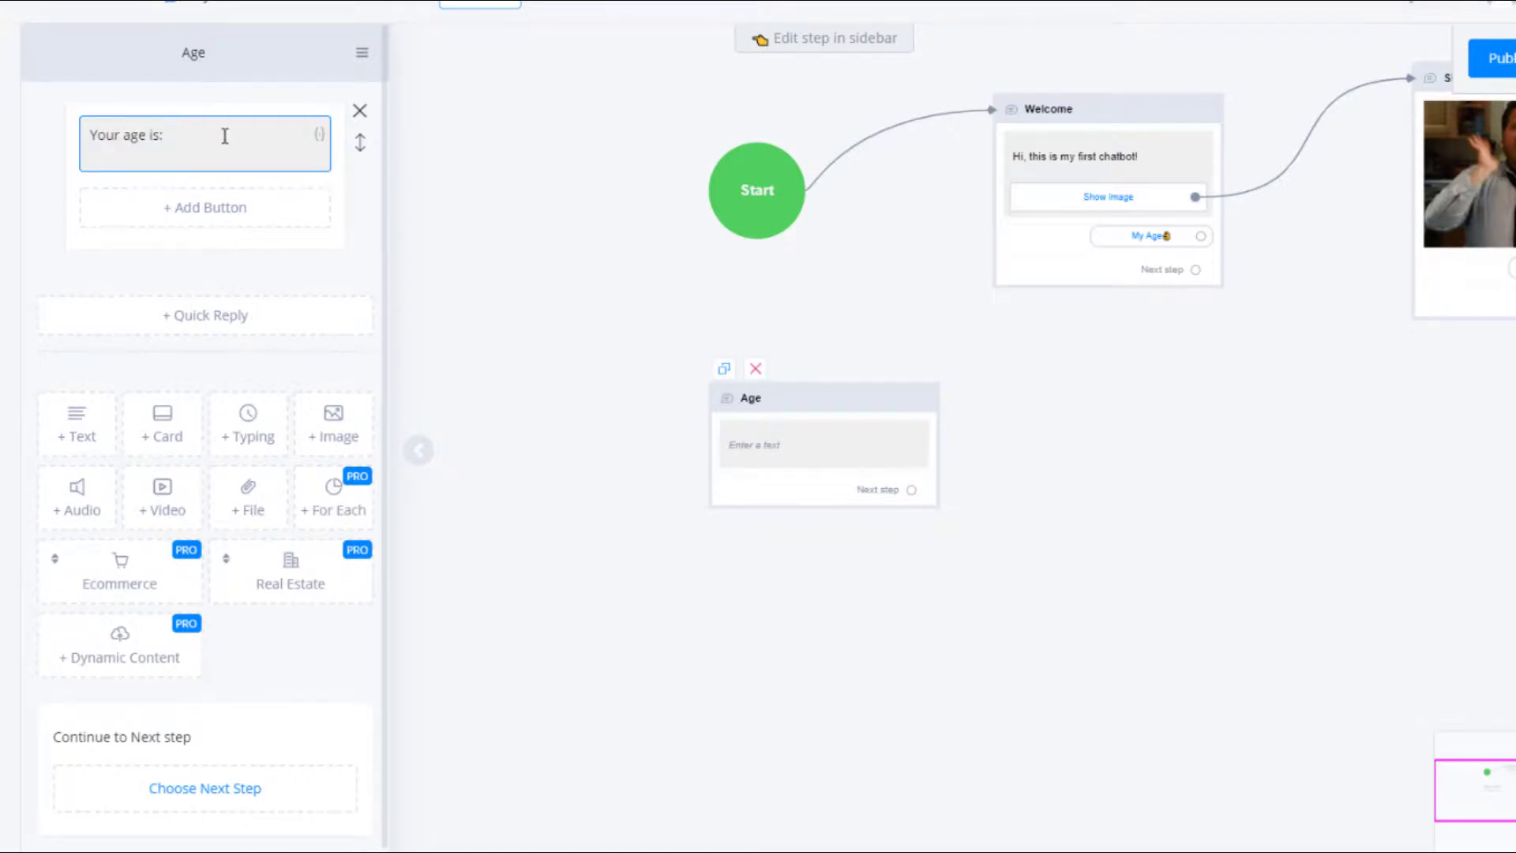
pyautogui.click(319, 158)
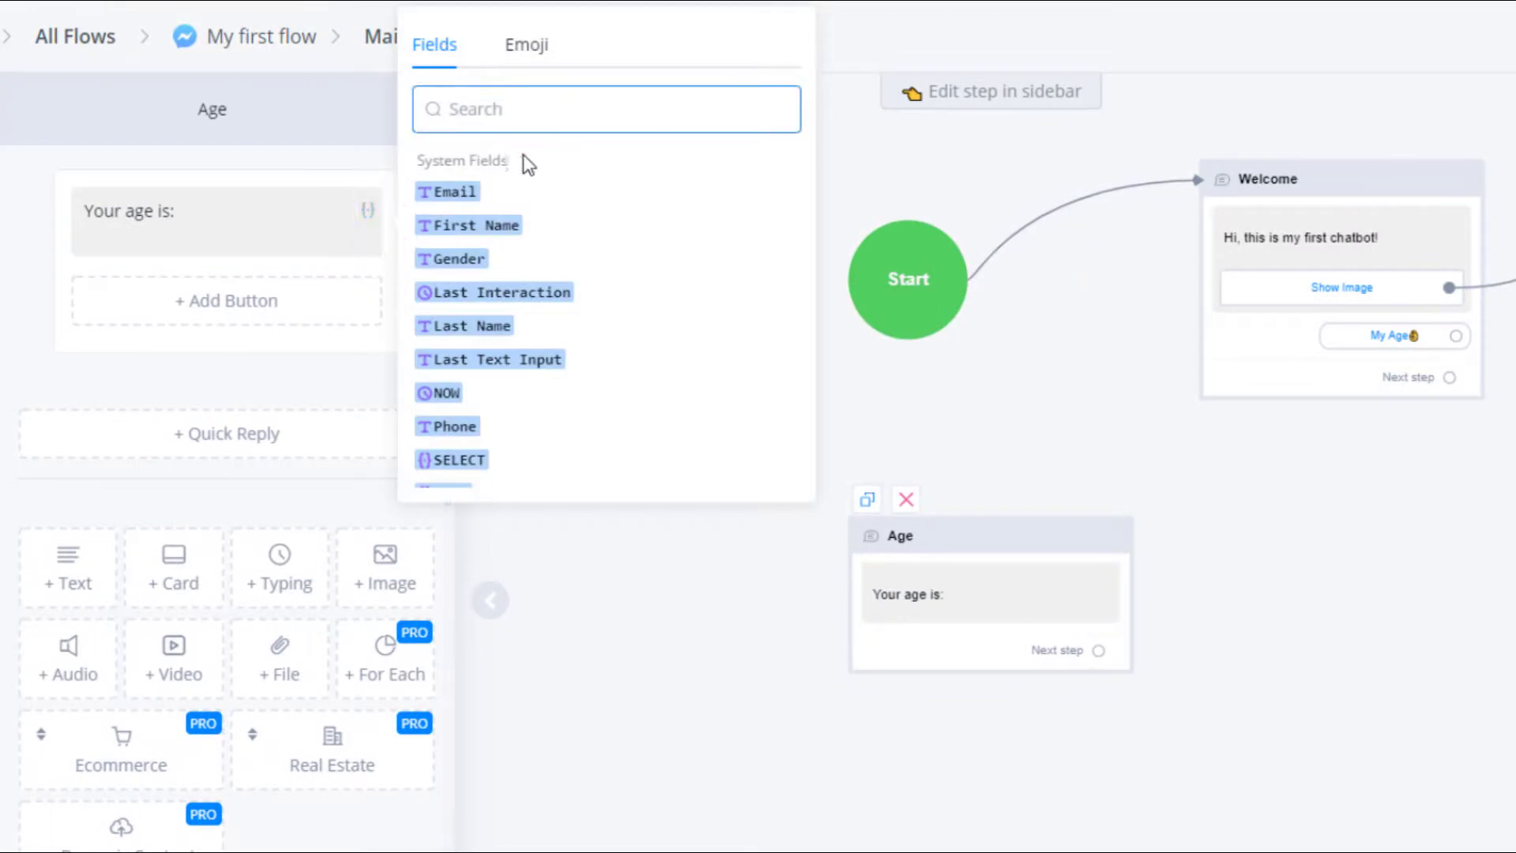
pyautogui.scroll(-1, 524, 315)
pyautogui.scroll(-3, 522, 346)
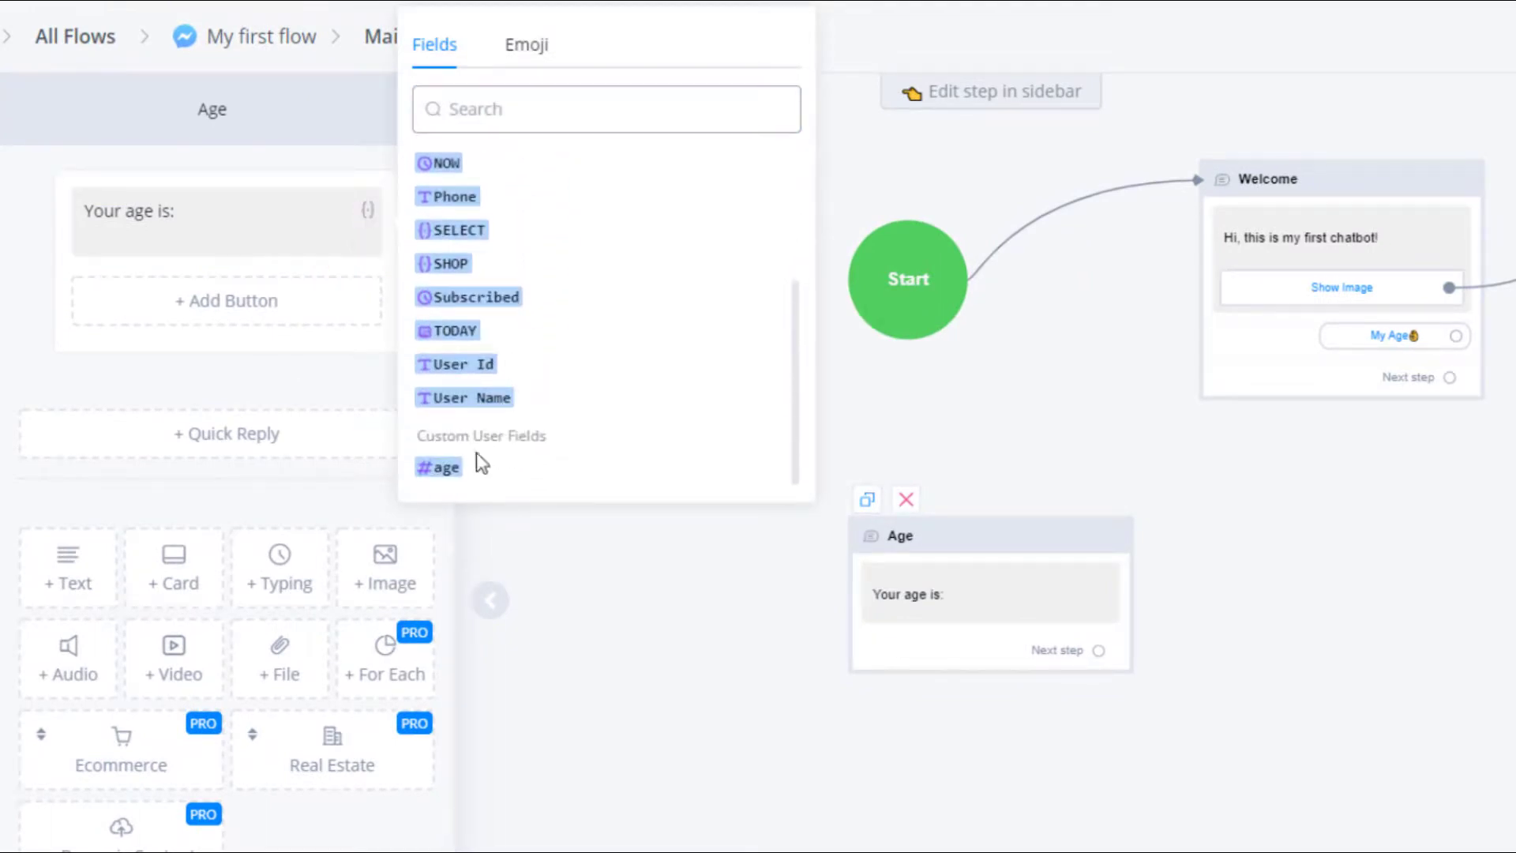
pyautogui.click(447, 473)
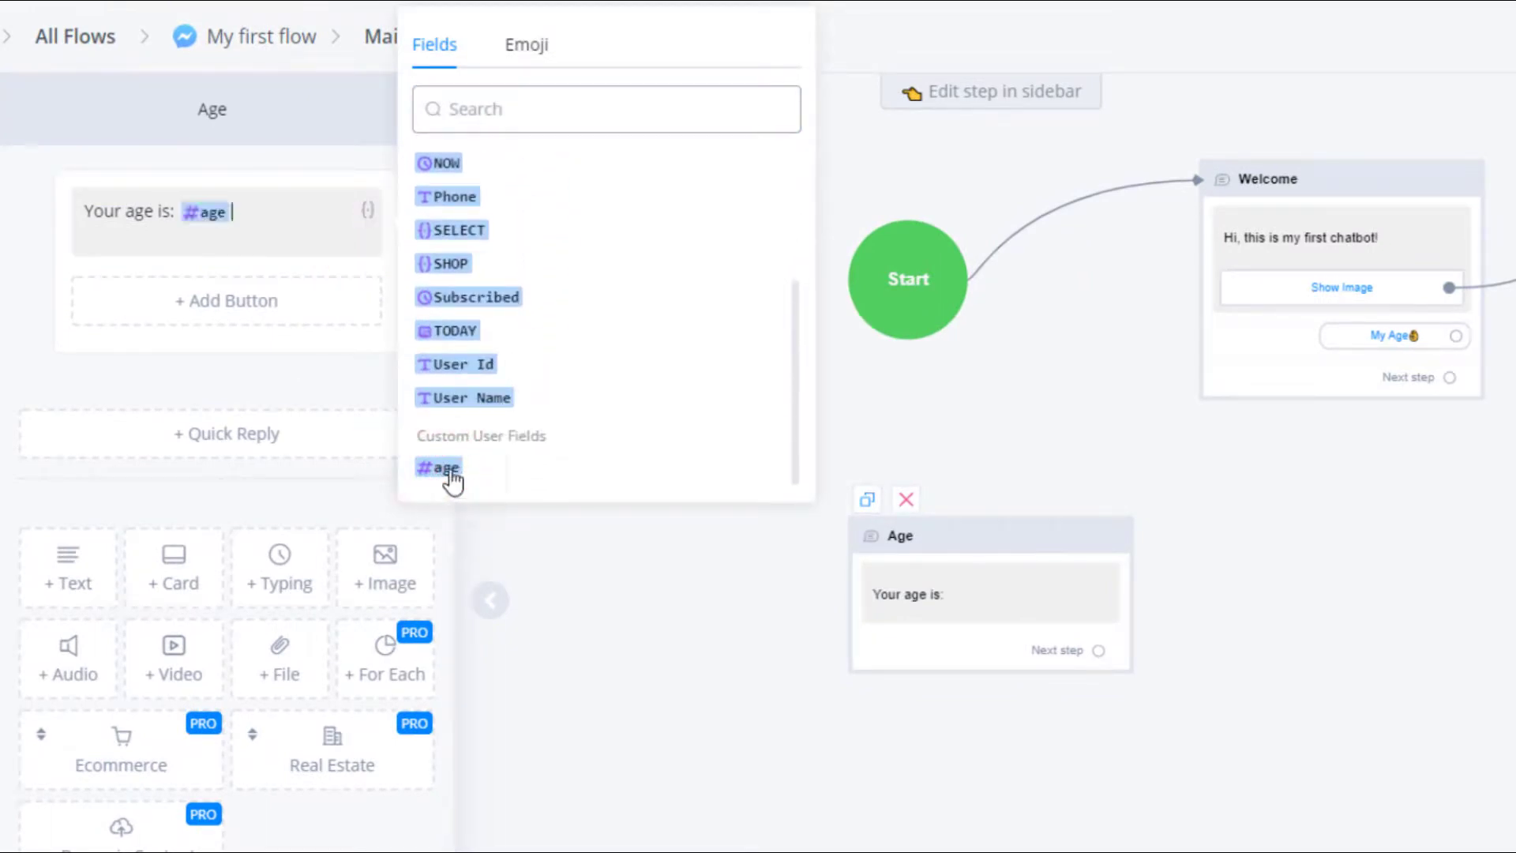
pyautogui.click(285, 223)
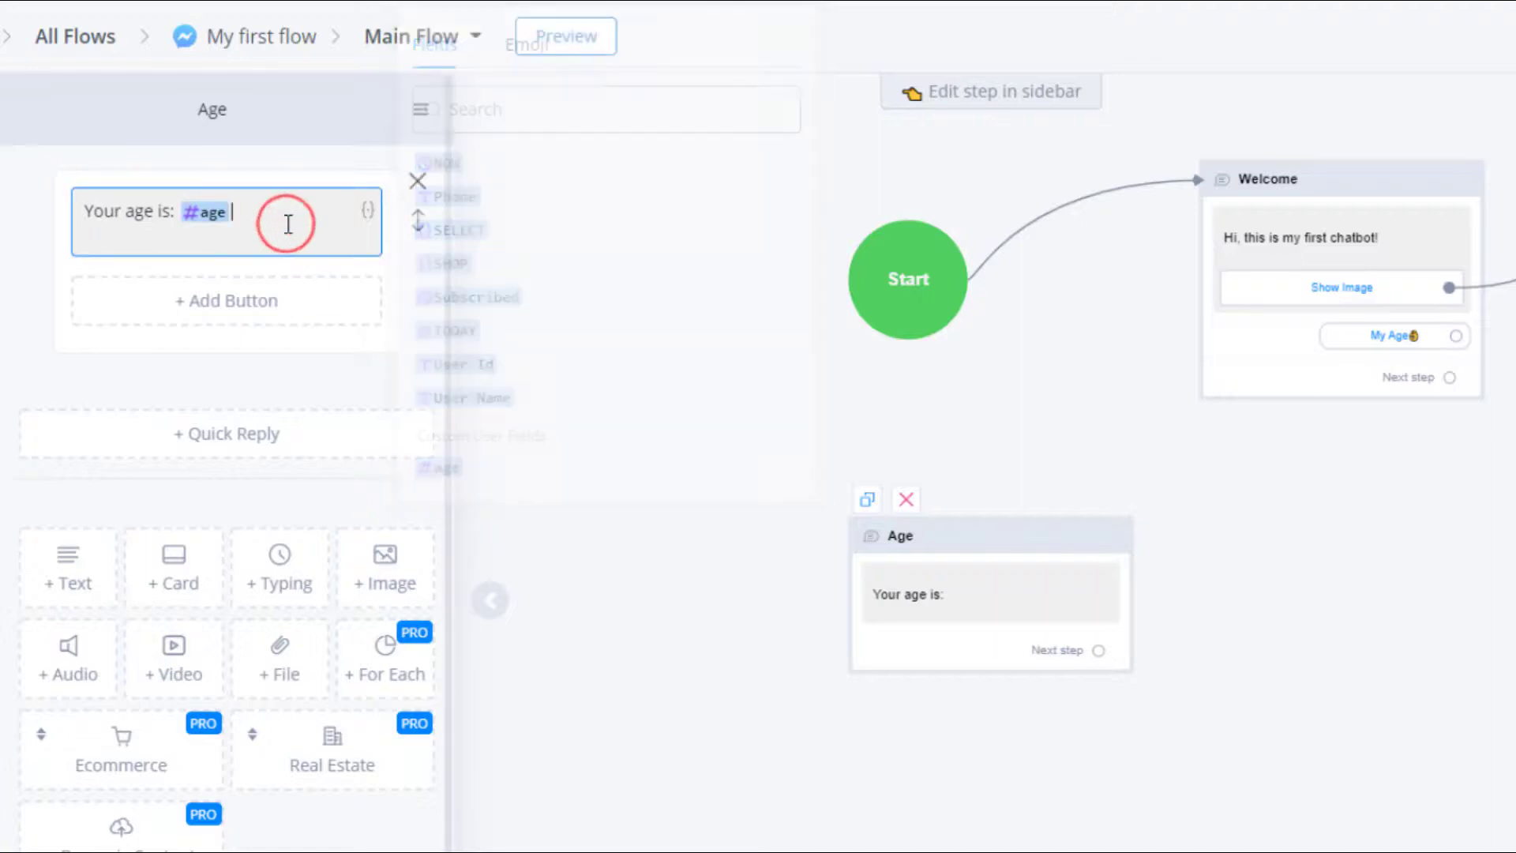
pyautogui.click(1322, 537)
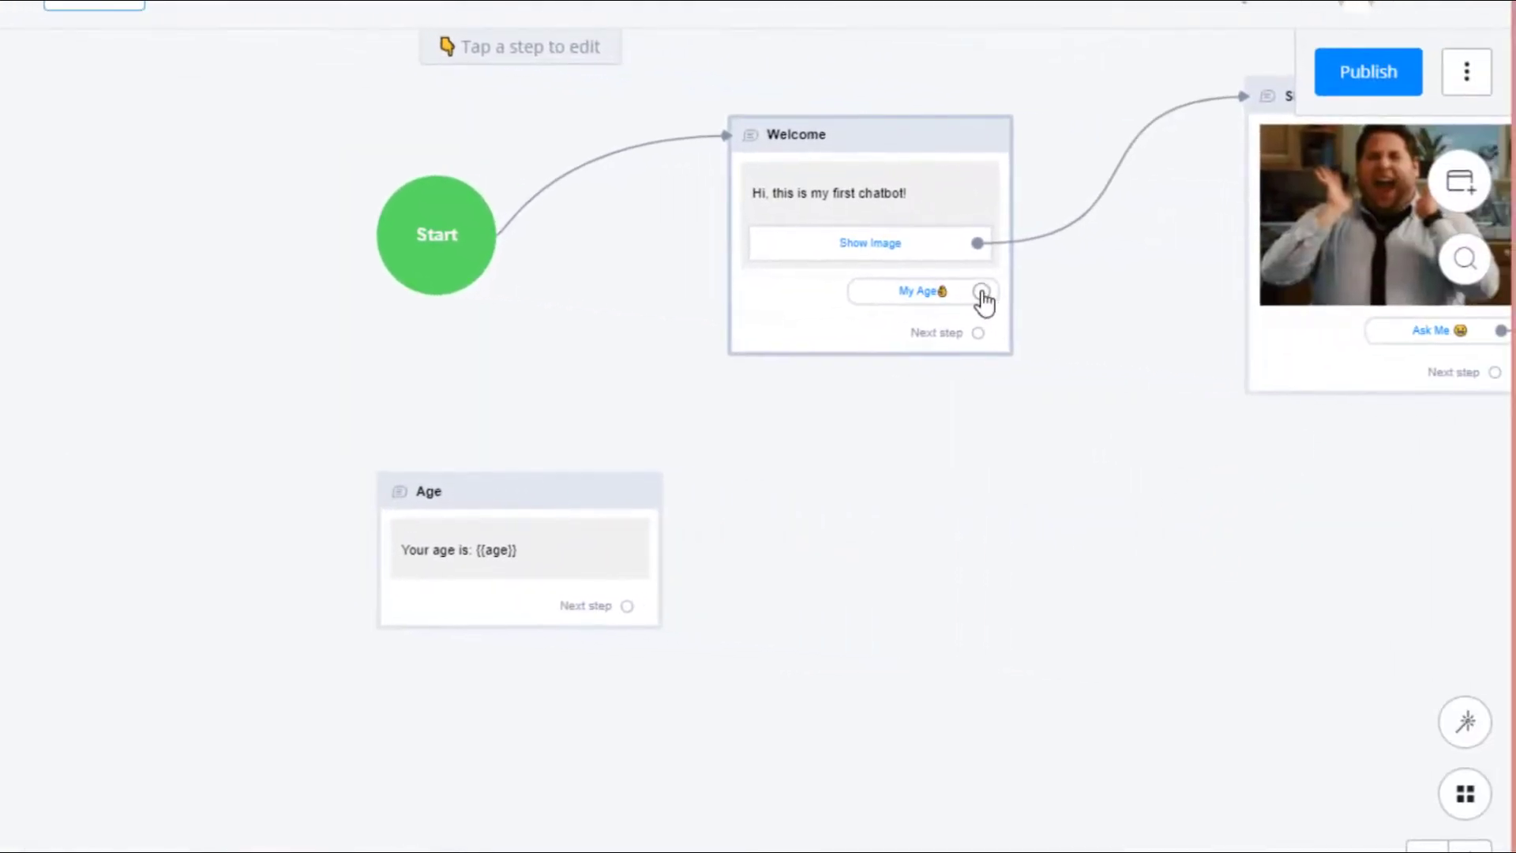
# - Connect the Welcome step's My Age quick reply to the Age step
pyautogui.moveTo(981, 292); pyautogui.dragTo(658, 492)
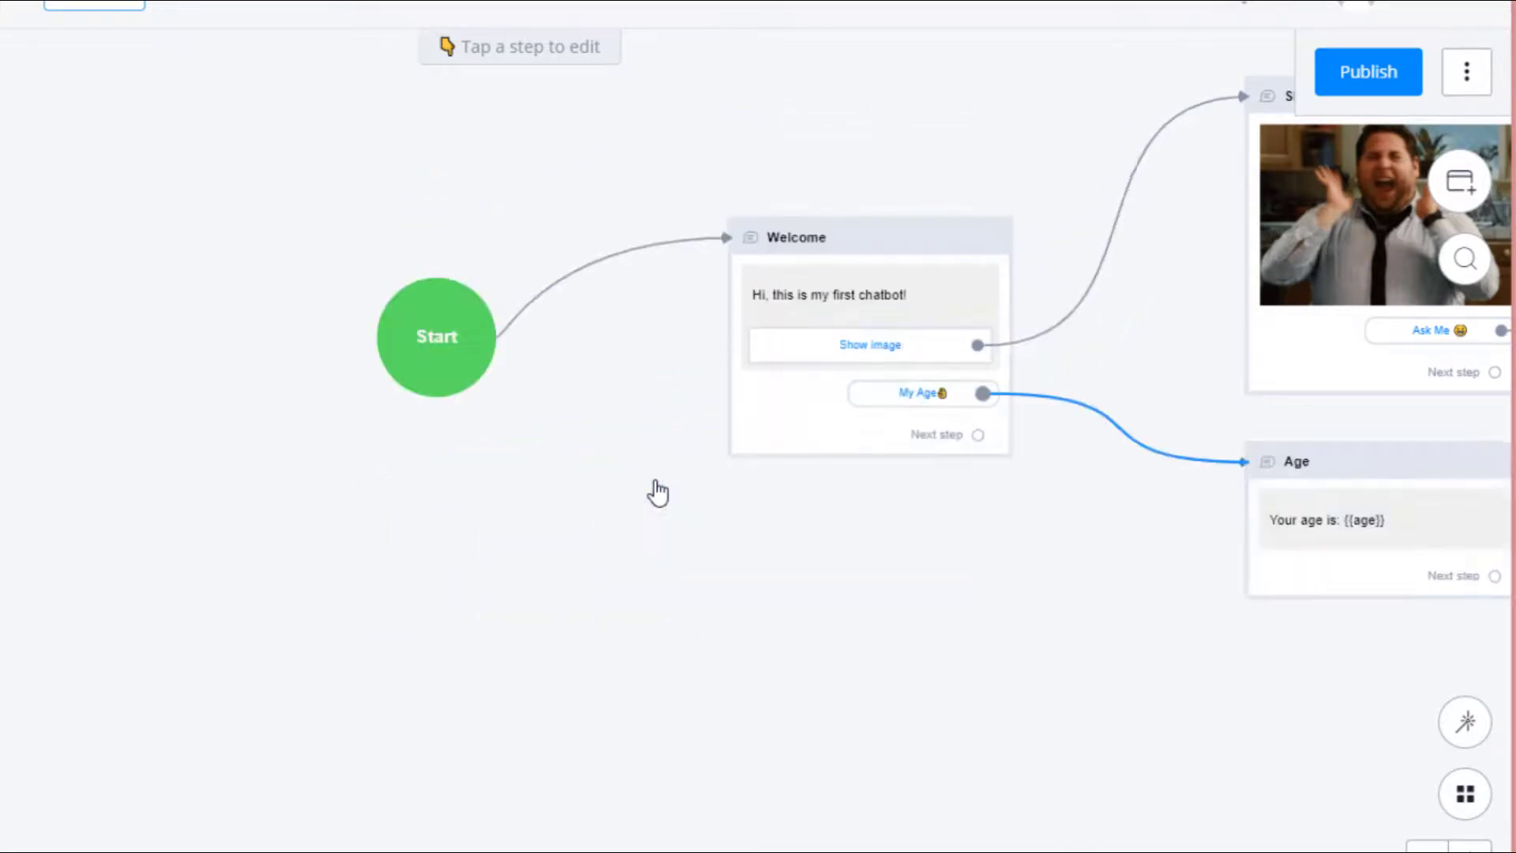
pyautogui.moveTo(1066, 676); pyautogui.dragTo(851, 752)
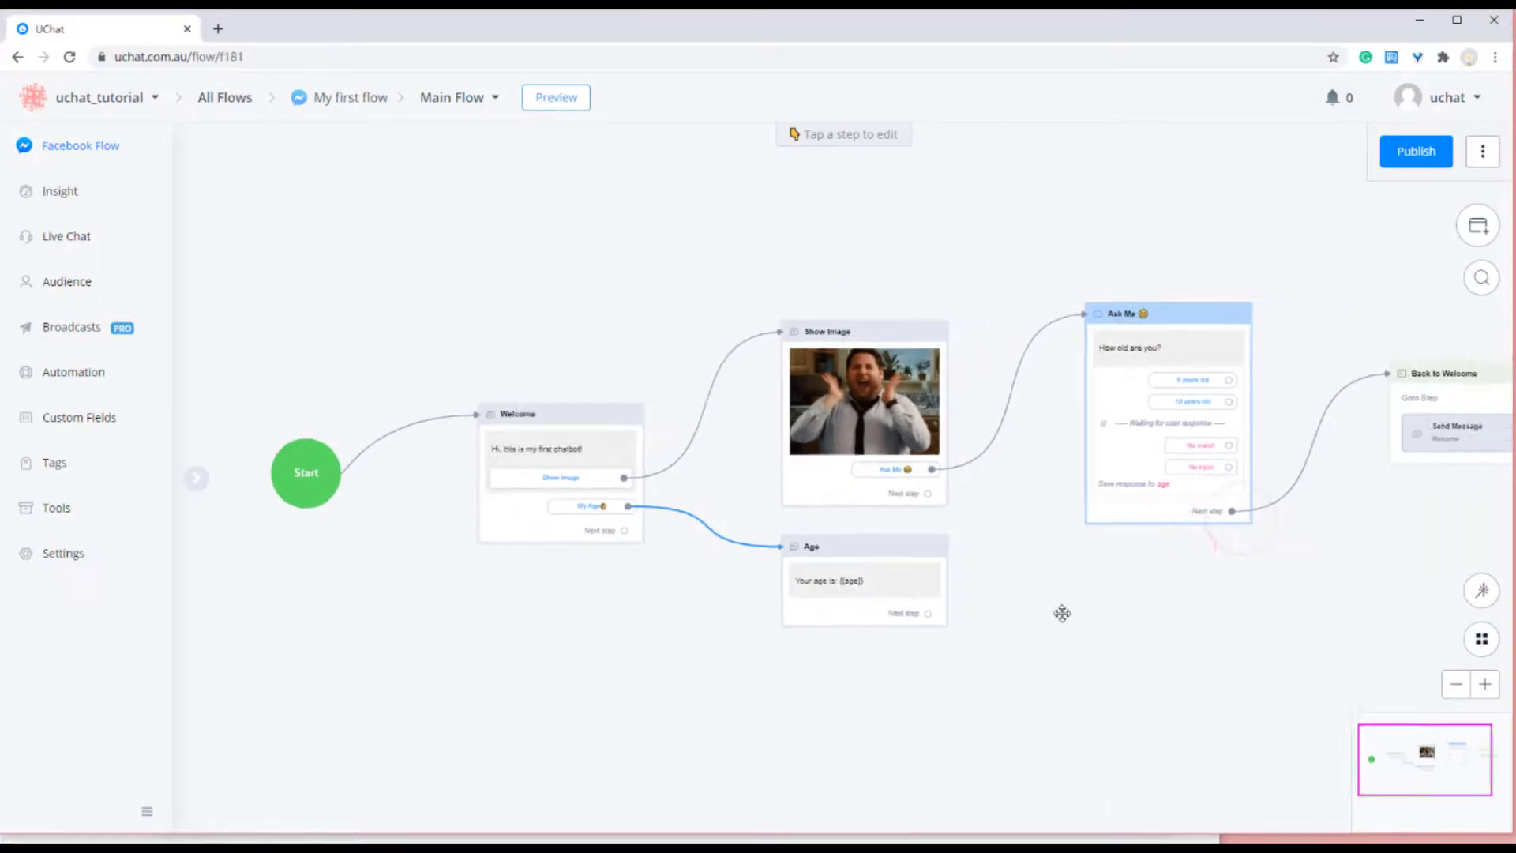
pyautogui.moveTo(1063, 613); pyautogui.dragTo(981, 611)
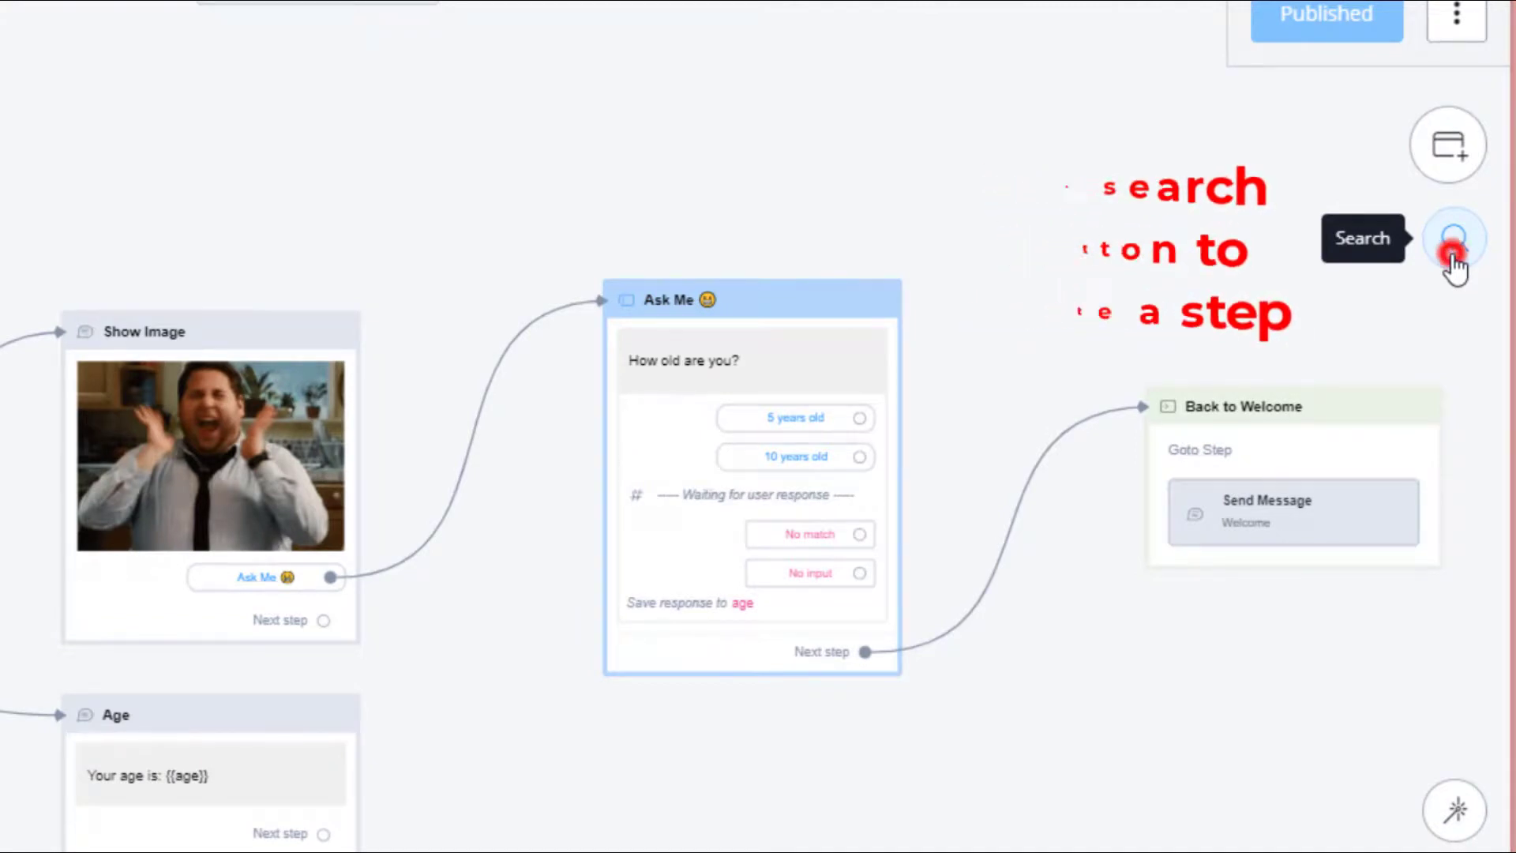
# - Search the flow's steps for "wel" and jump to the Welcome step
pyautogui.click(1453, 256)
pyautogui.click(1262, 155)
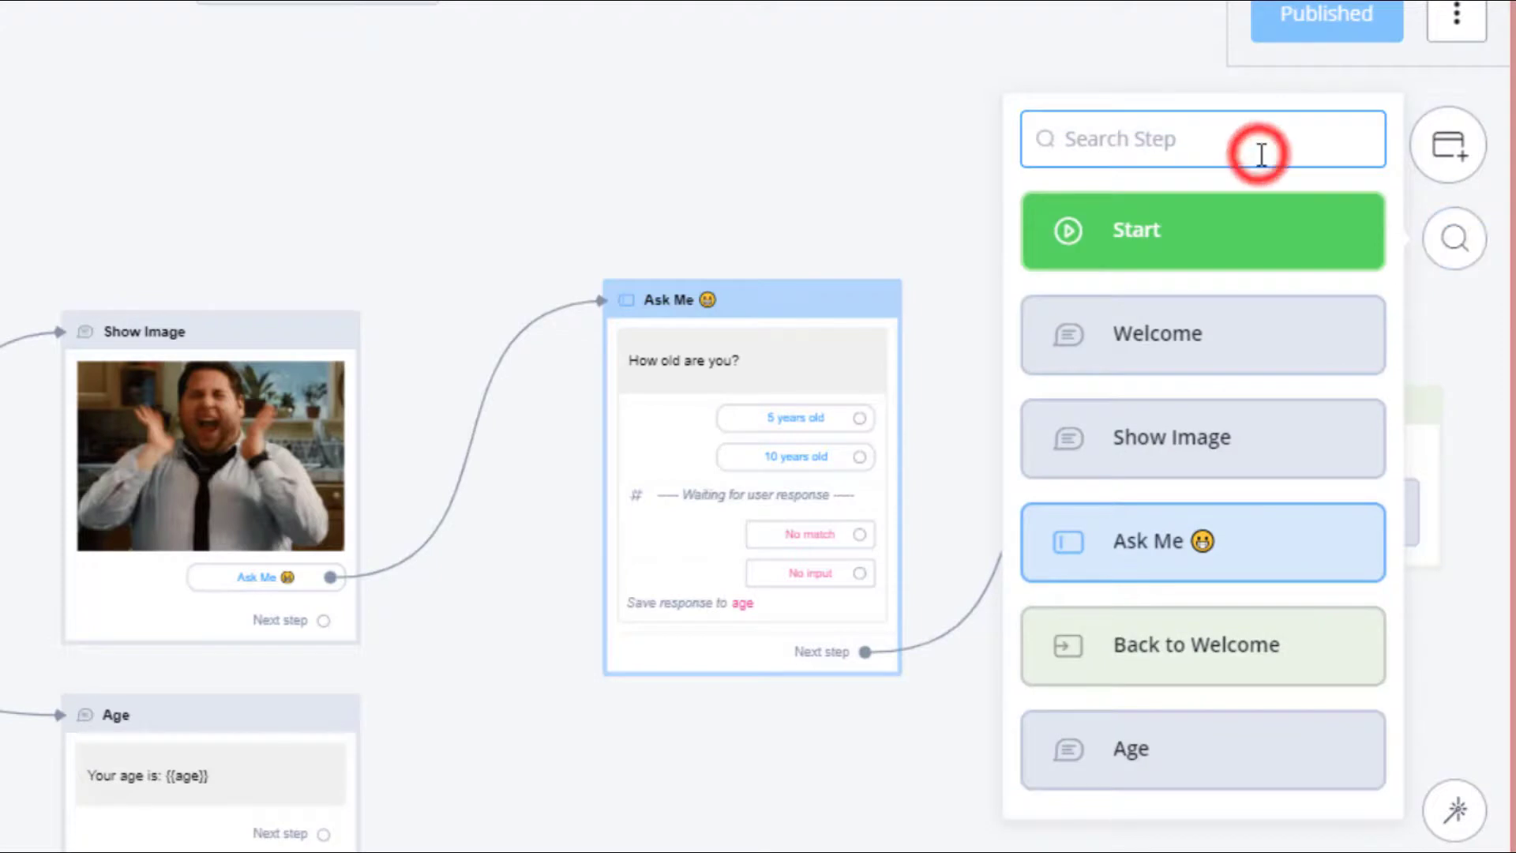
pyautogui.write('wel')
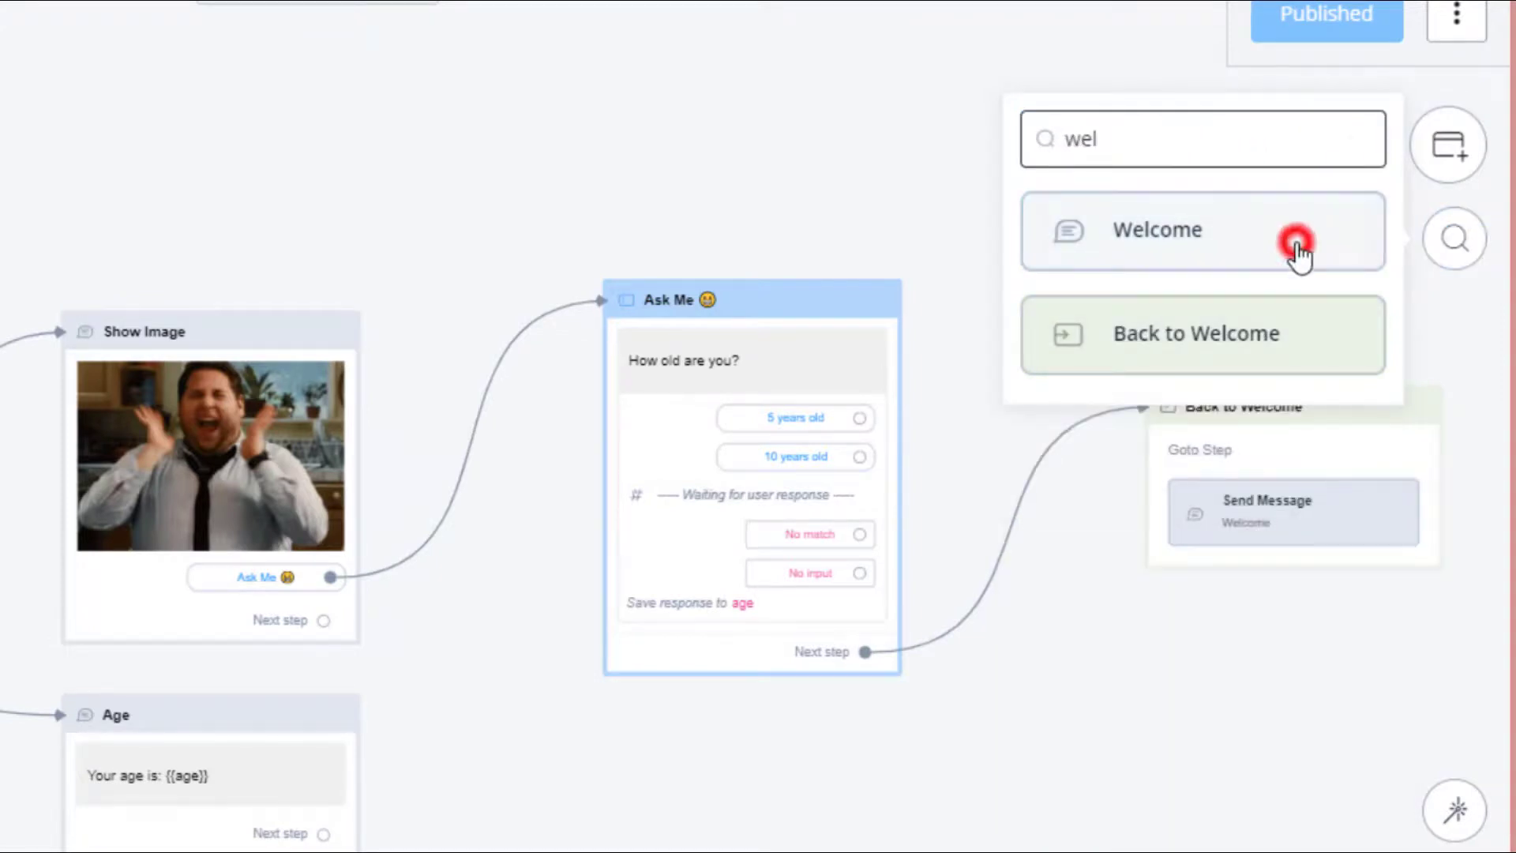
pyautogui.click(1297, 243)
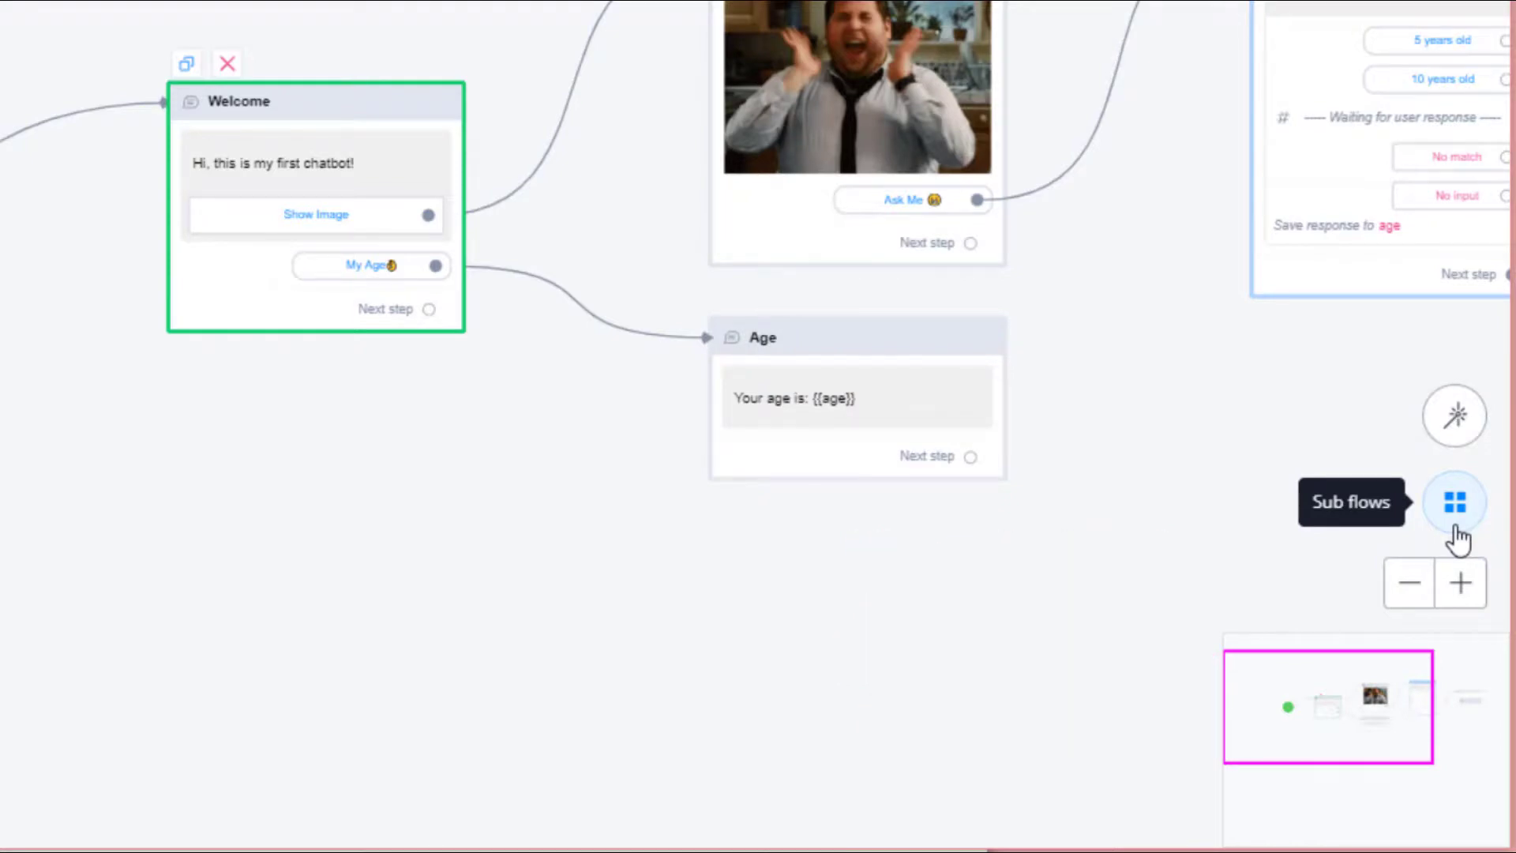
# - Create a sub flow named "sub flow 1" and return to the Main Flow canvas
pyautogui.click(1455, 527)
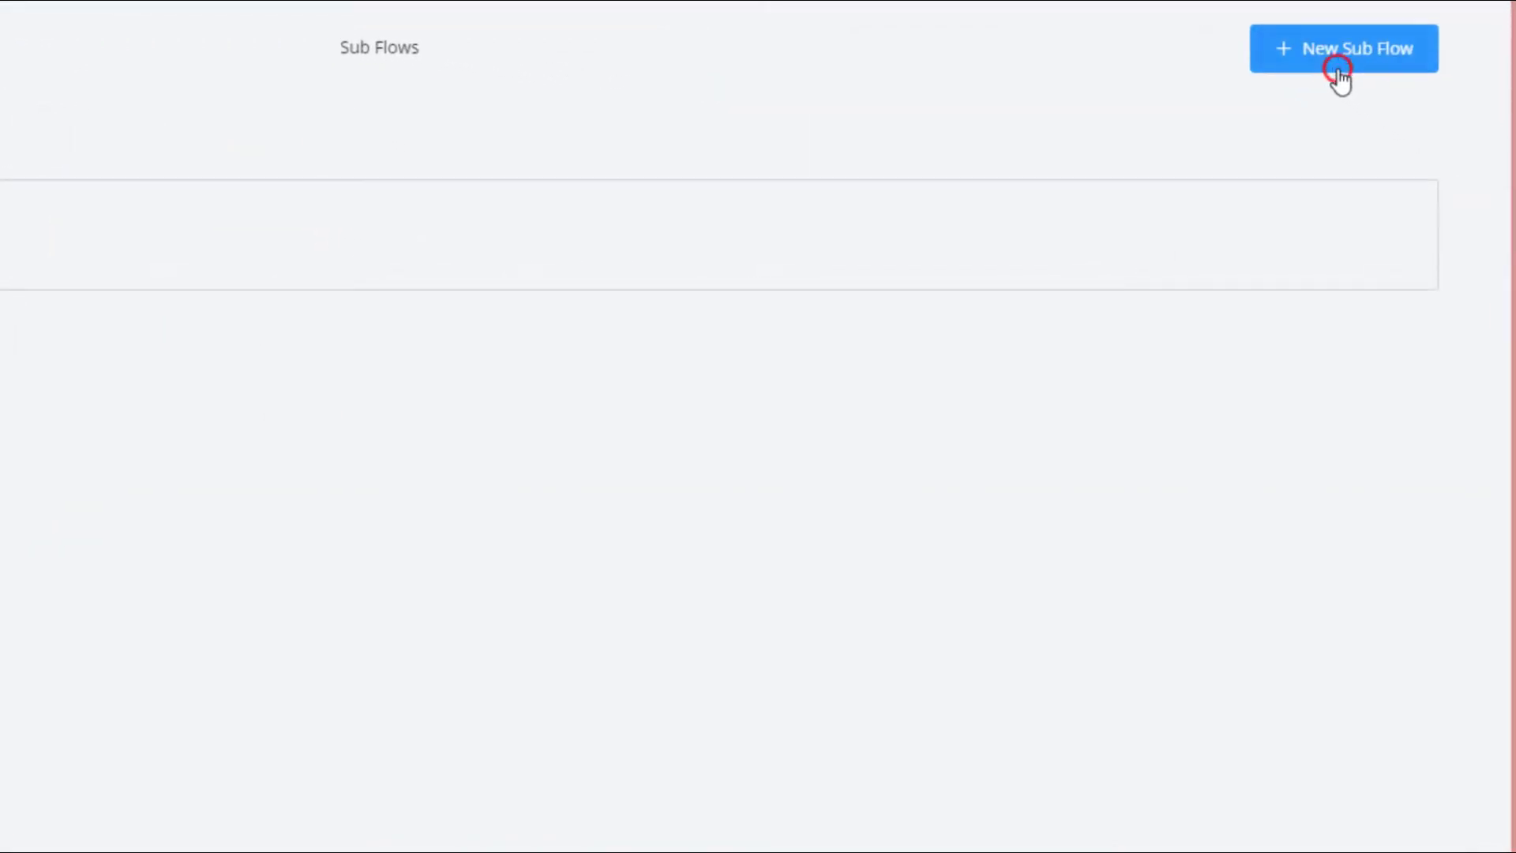
pyautogui.click(1338, 73)
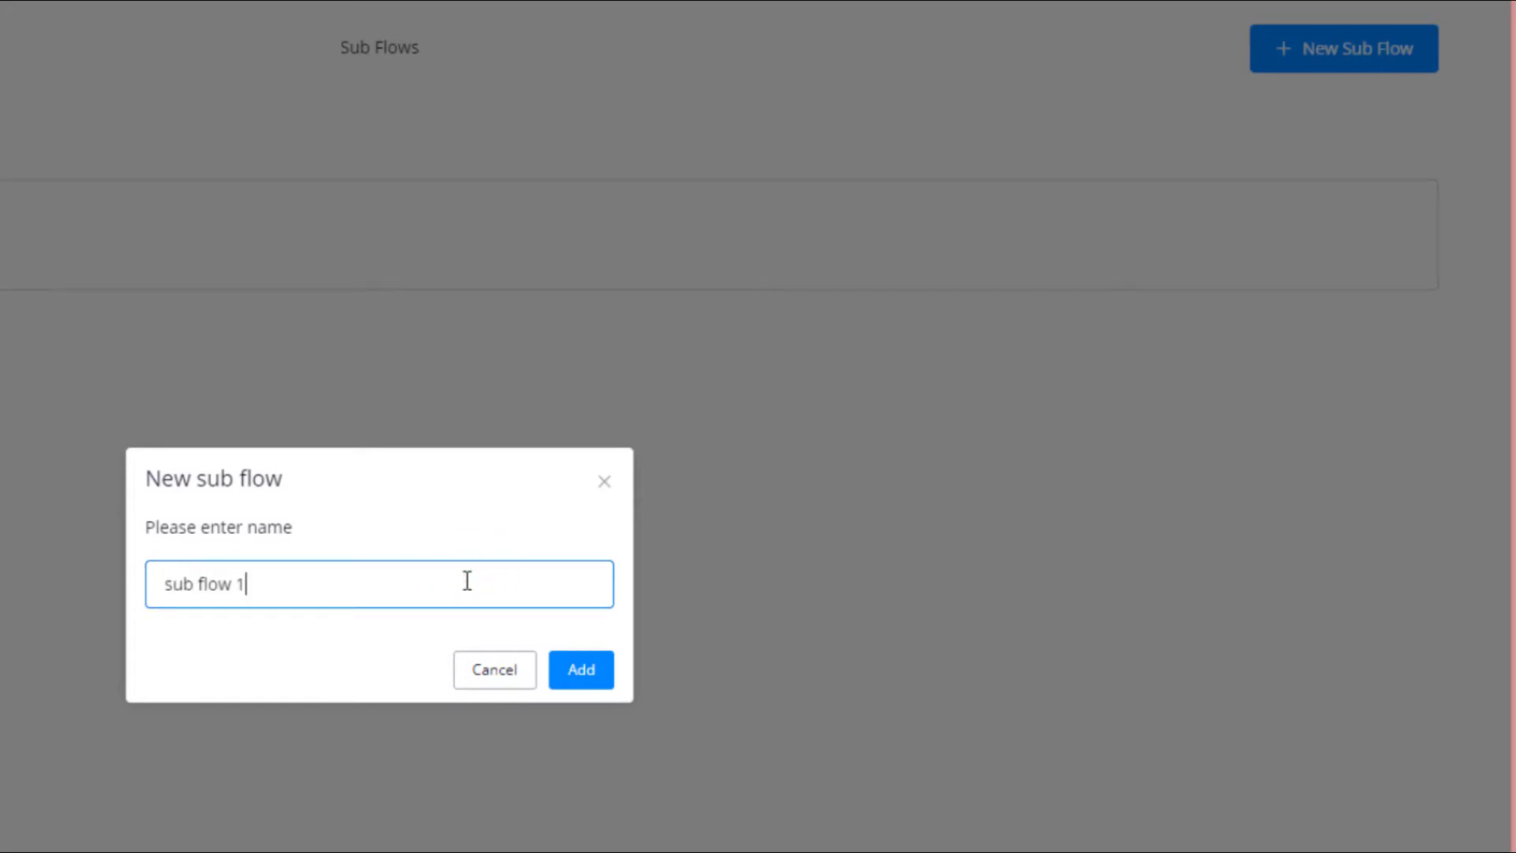
pyautogui.click(586, 685)
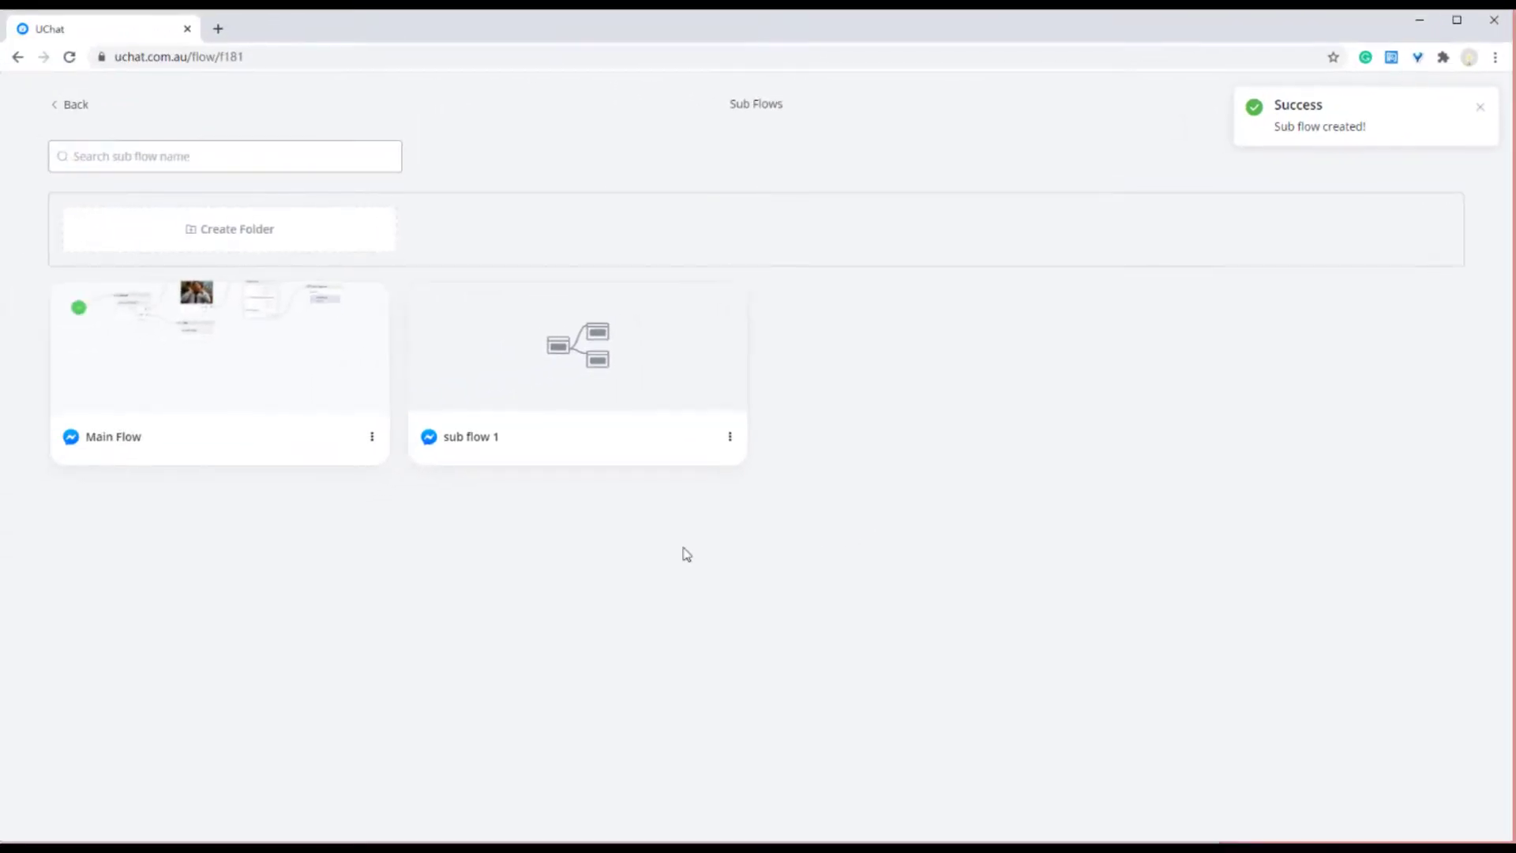
pyautogui.click(320, 389)
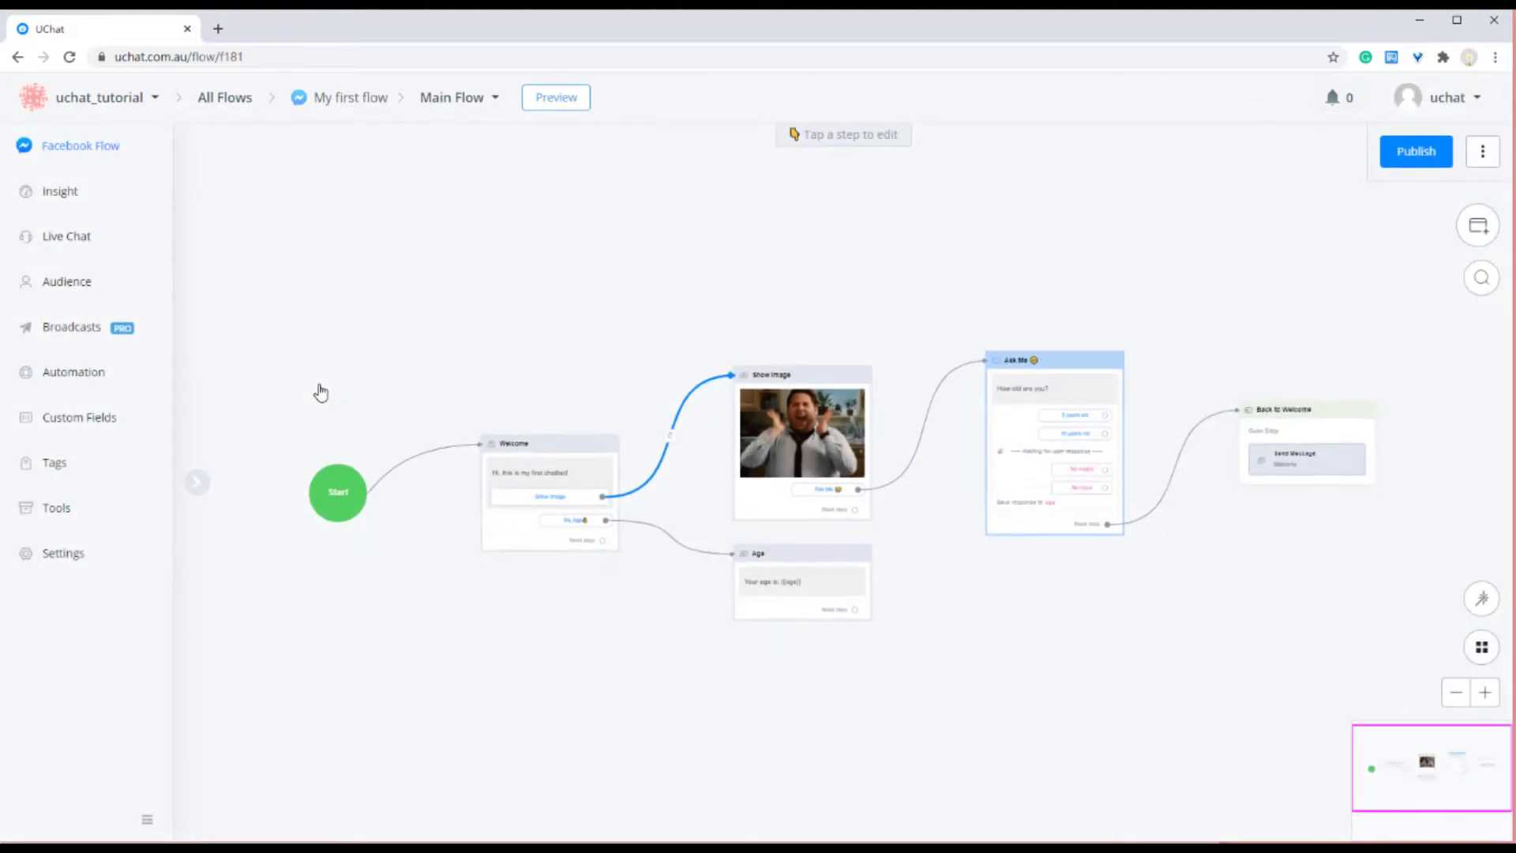
# - Add a Goto step as the Age step's next step and point it to sub flow 1
pyautogui.click(823, 580)
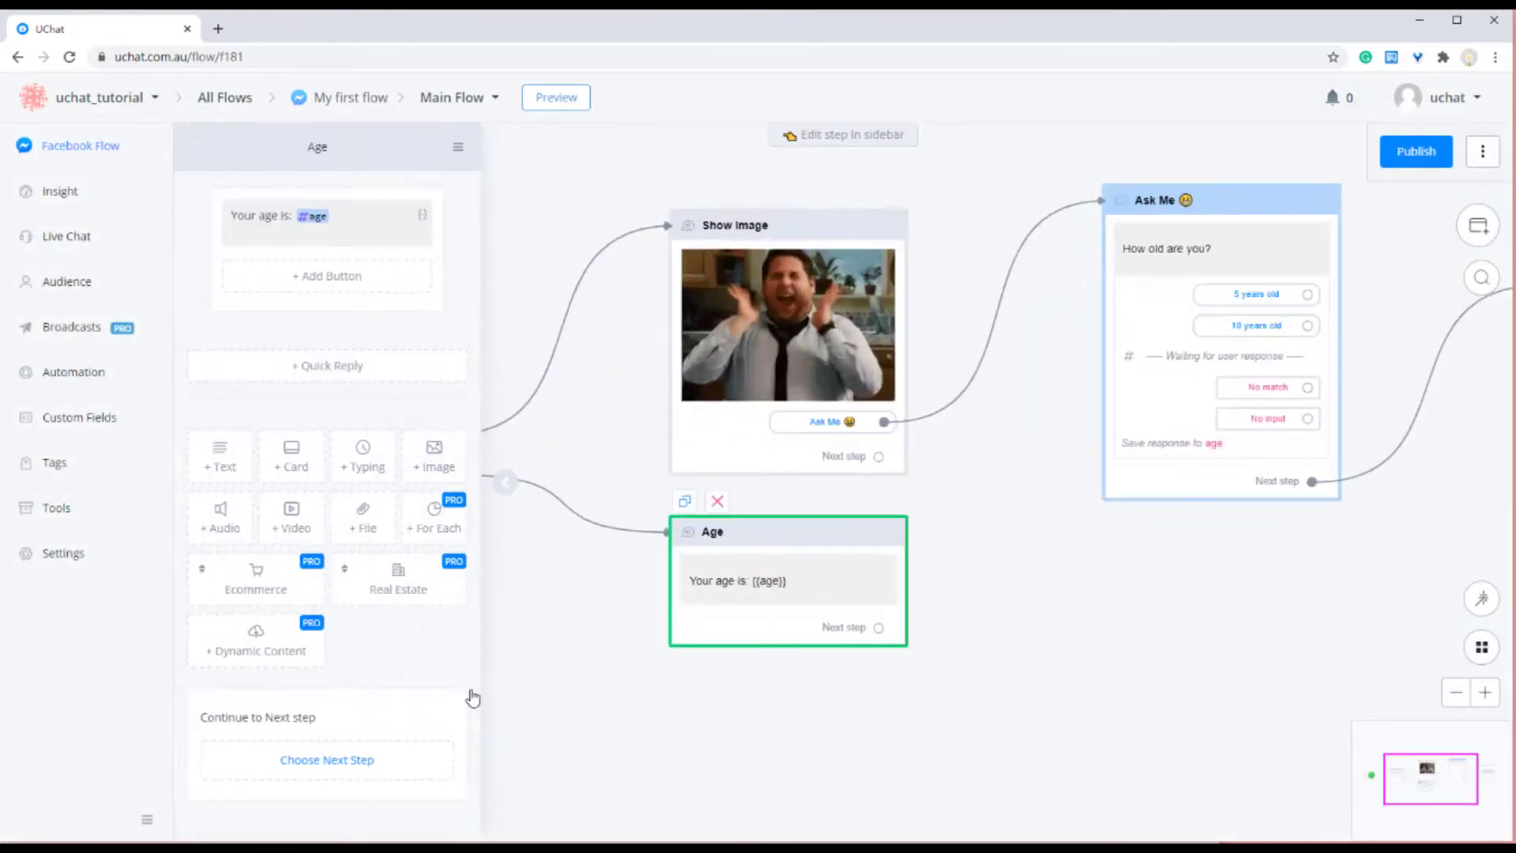
pyautogui.click(386, 773)
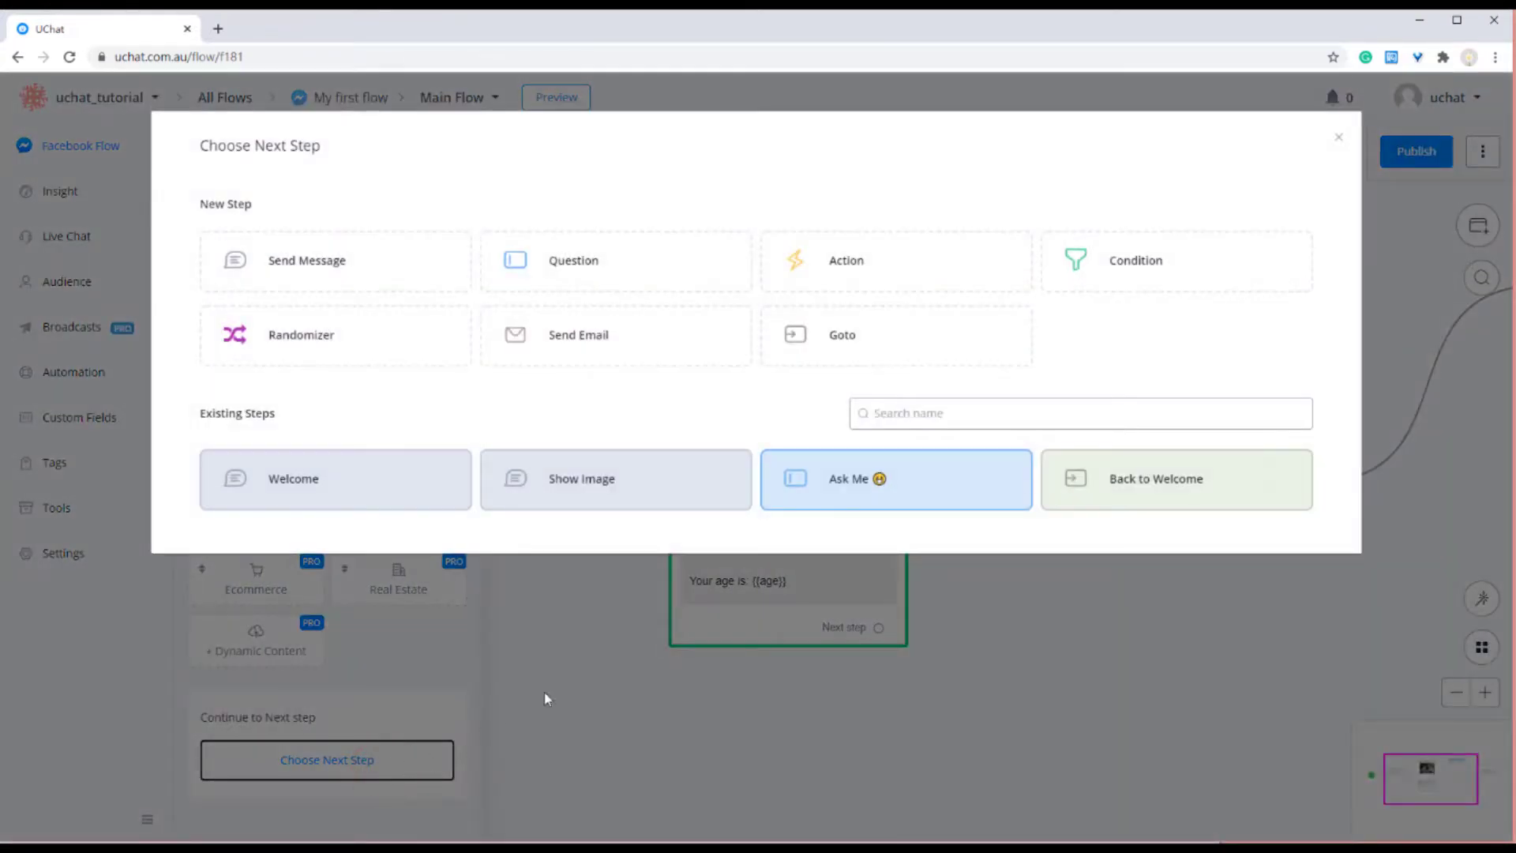
pyautogui.click(852, 352)
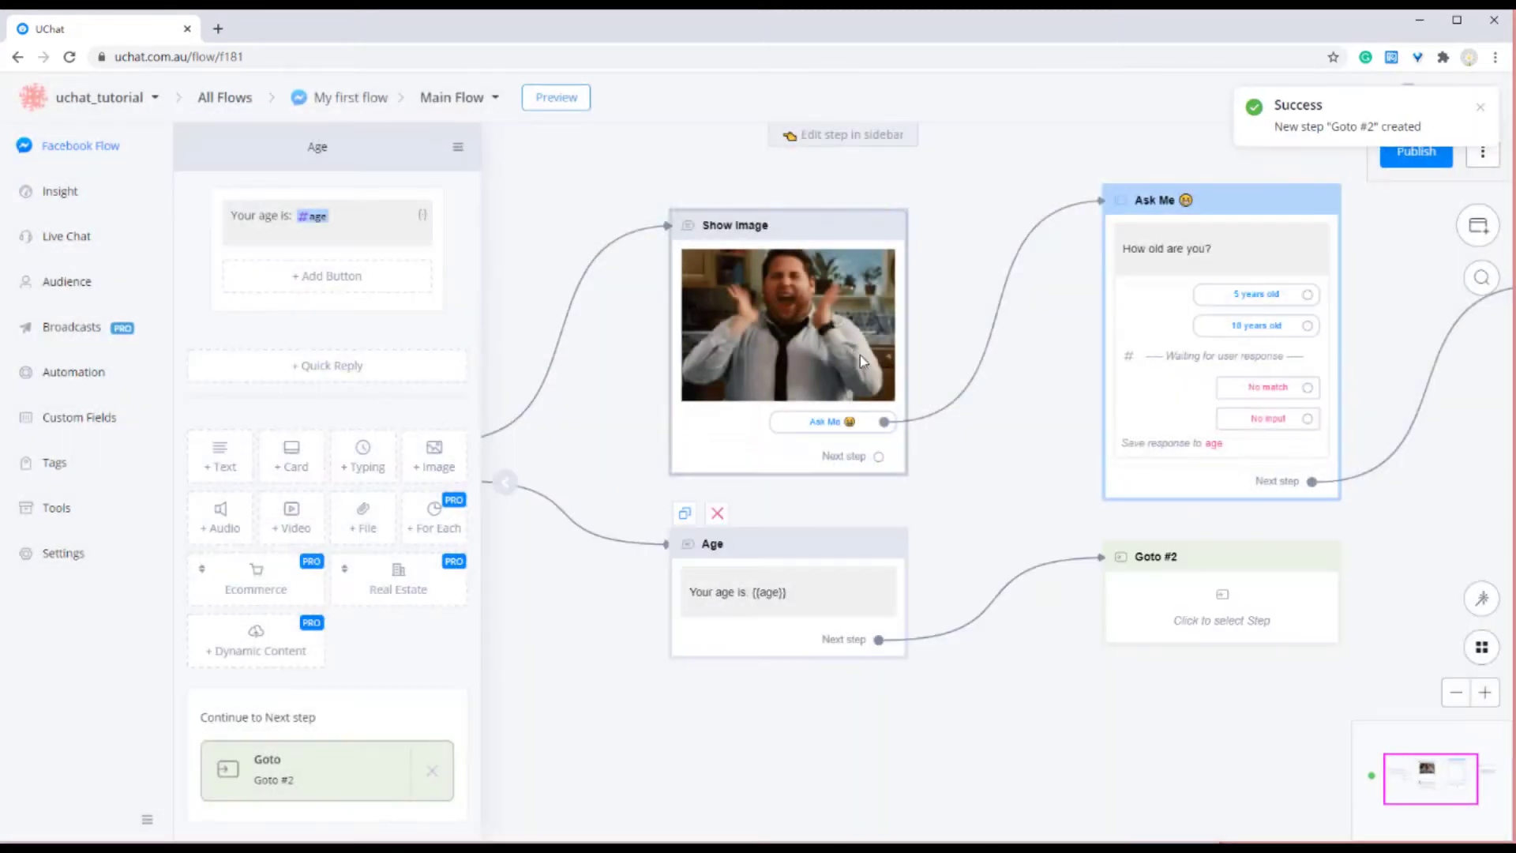
pyautogui.click(1146, 583)
pyautogui.click(409, 275)
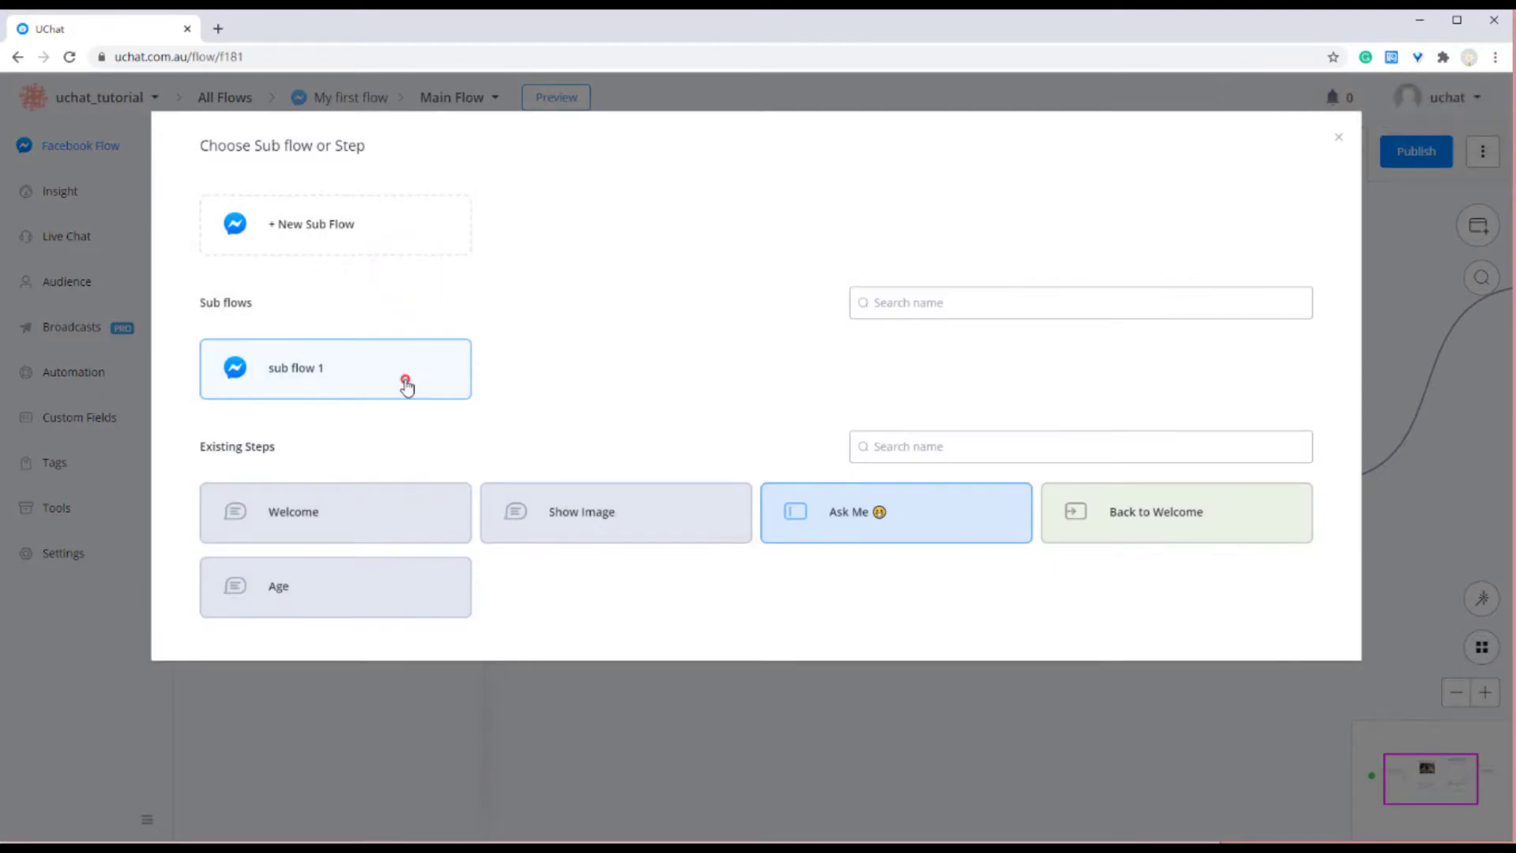
pyautogui.click(406, 385)
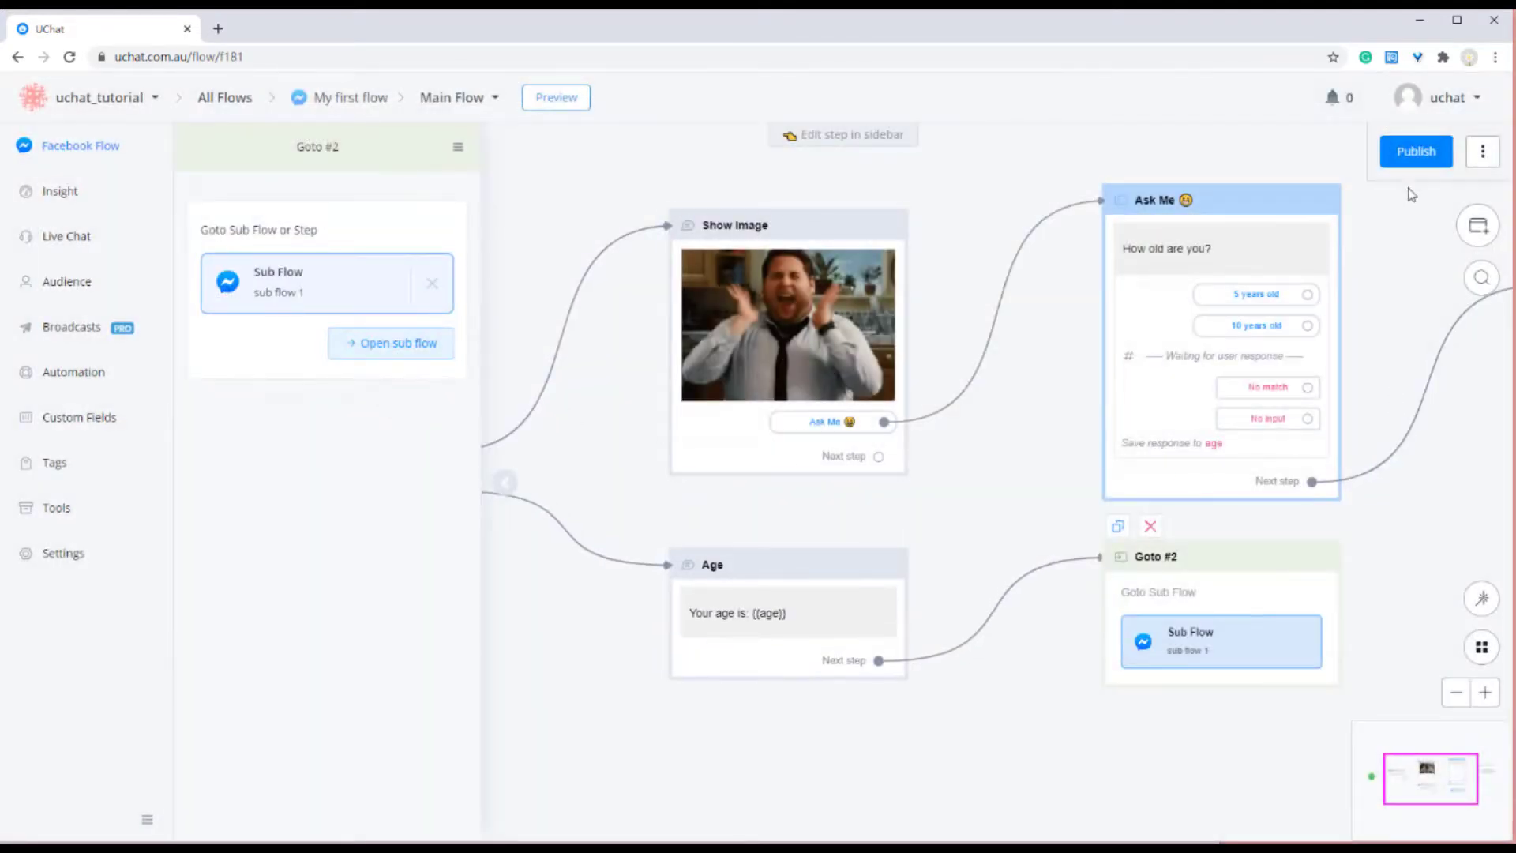
# - Publish the flow and switch to the Messenger chat with the chatbot
pyautogui.click(1410, 151)
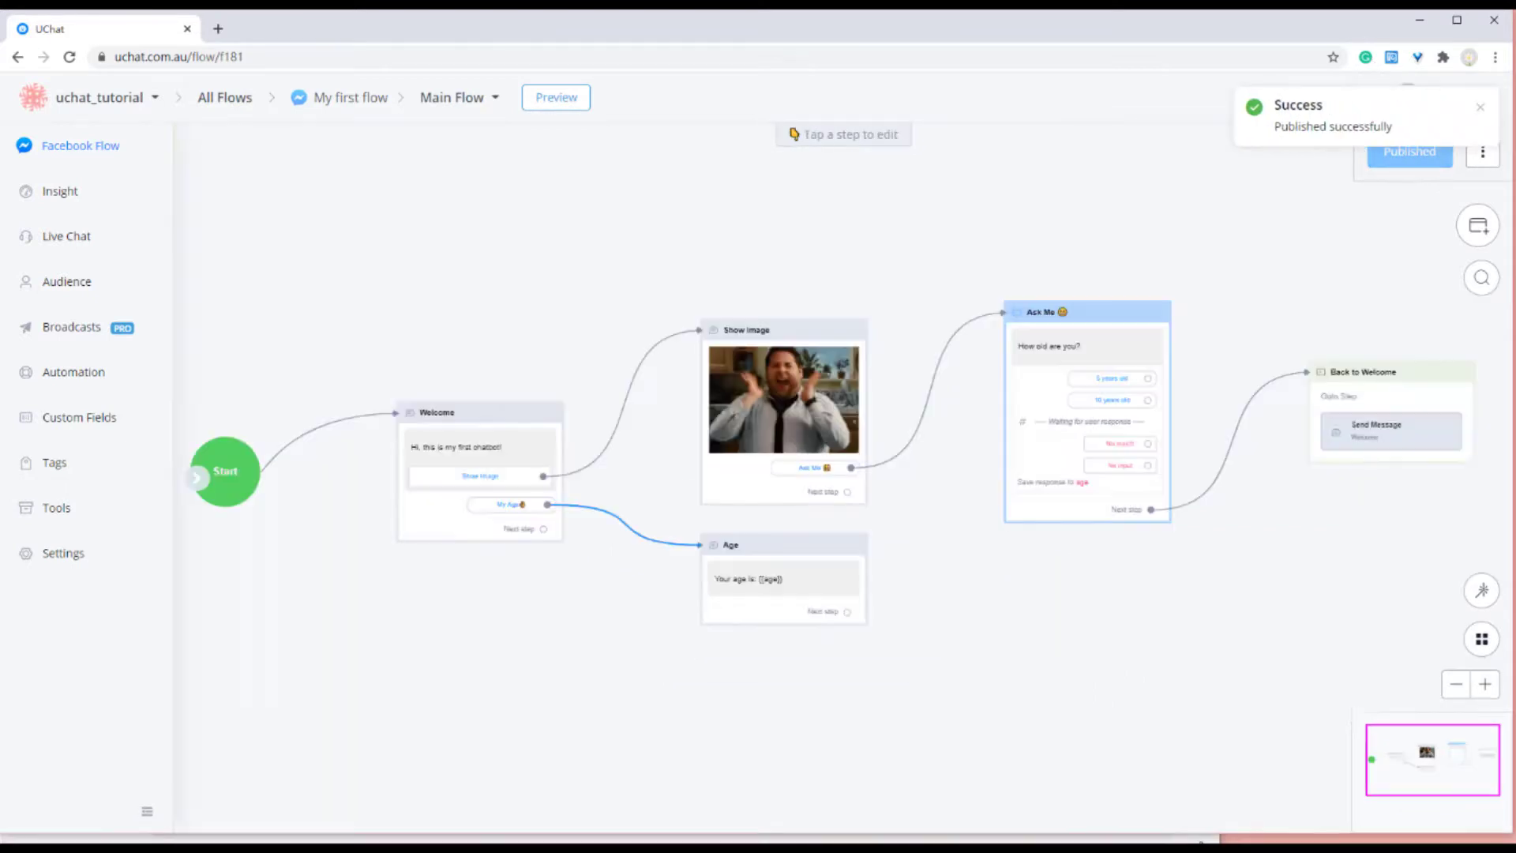
pyautogui.click(1200, 842)
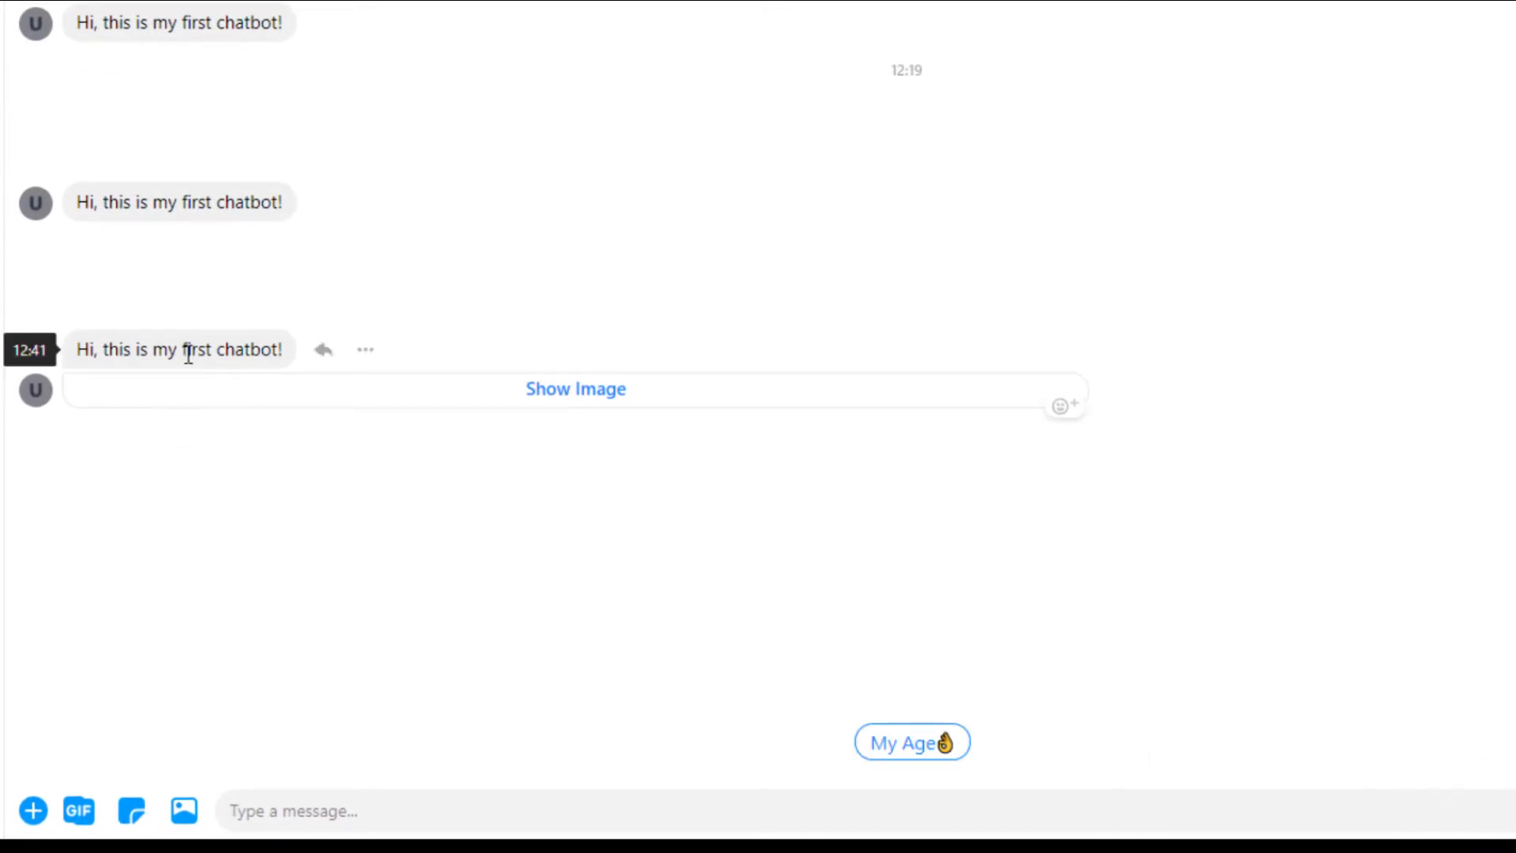
# - Test the chatbot by choosing Show Image, Ask Me, the answer "10 years old" and the My Age quick reply
pyautogui.click(570, 391)
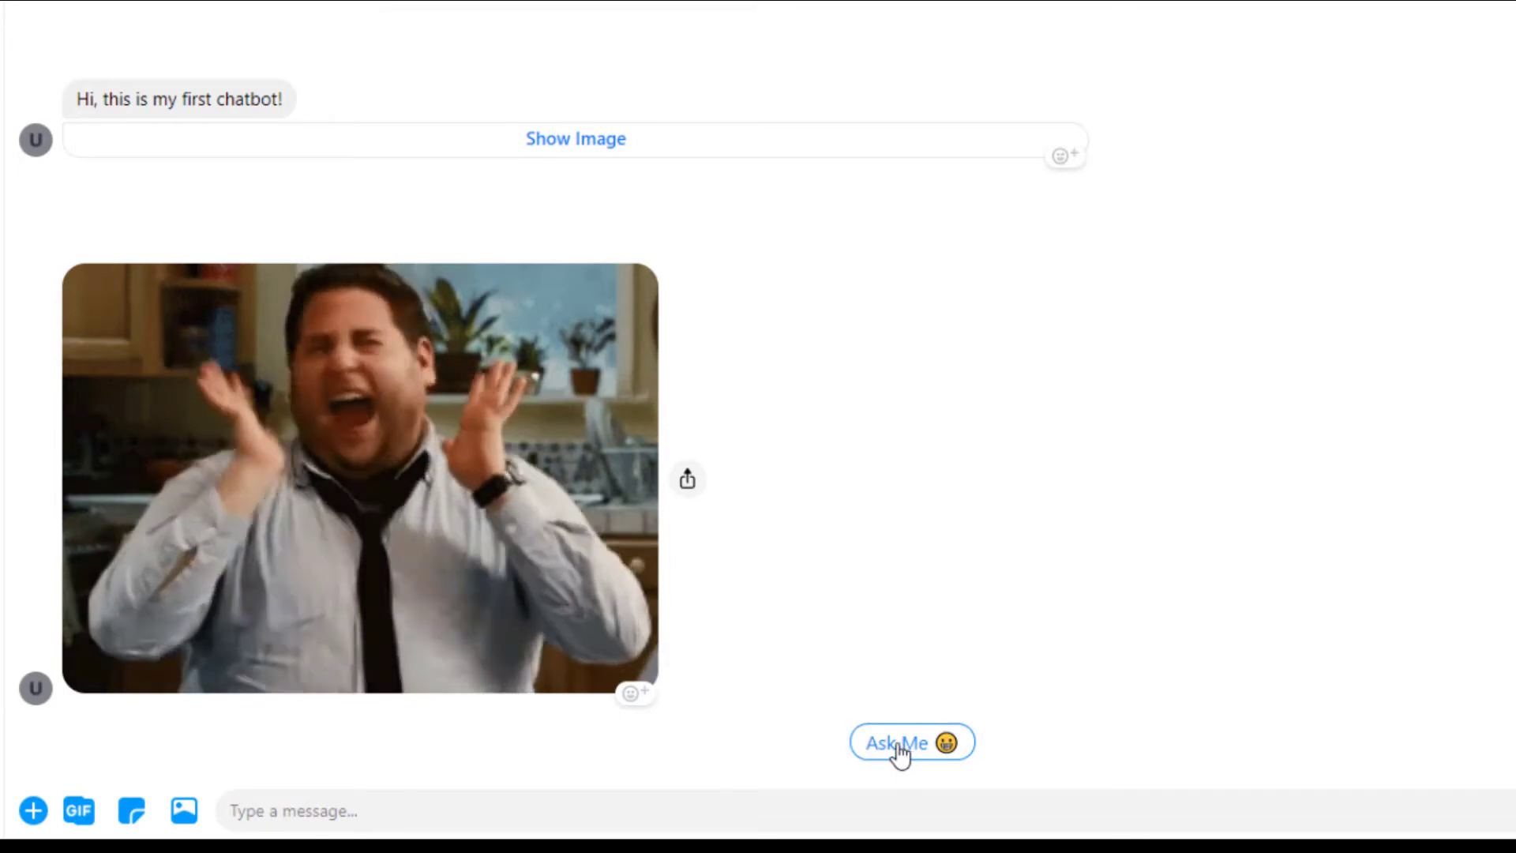
pyautogui.click(902, 750)
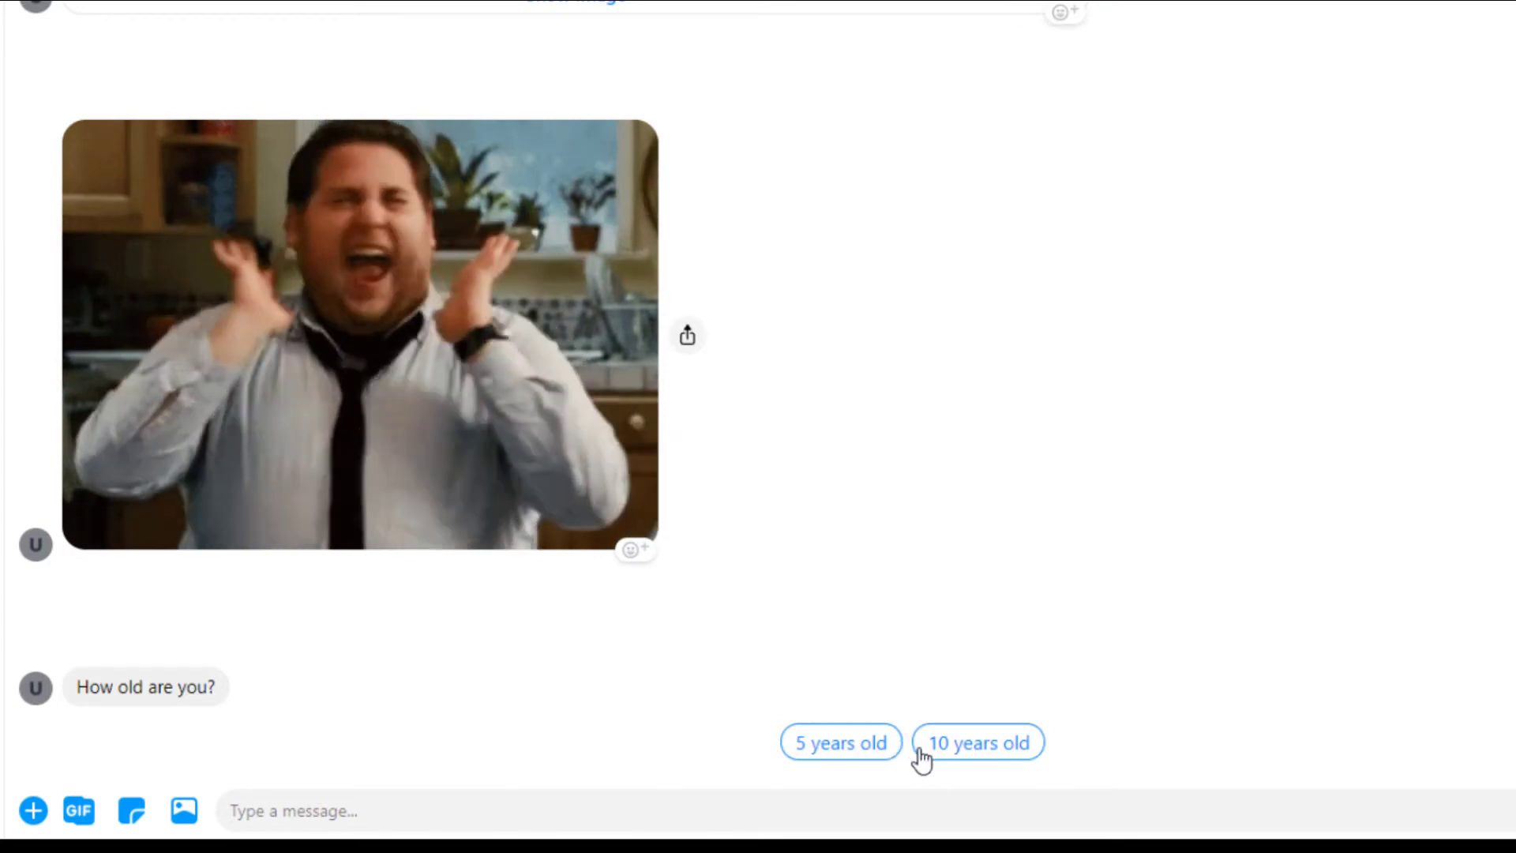
pyautogui.click(987, 744)
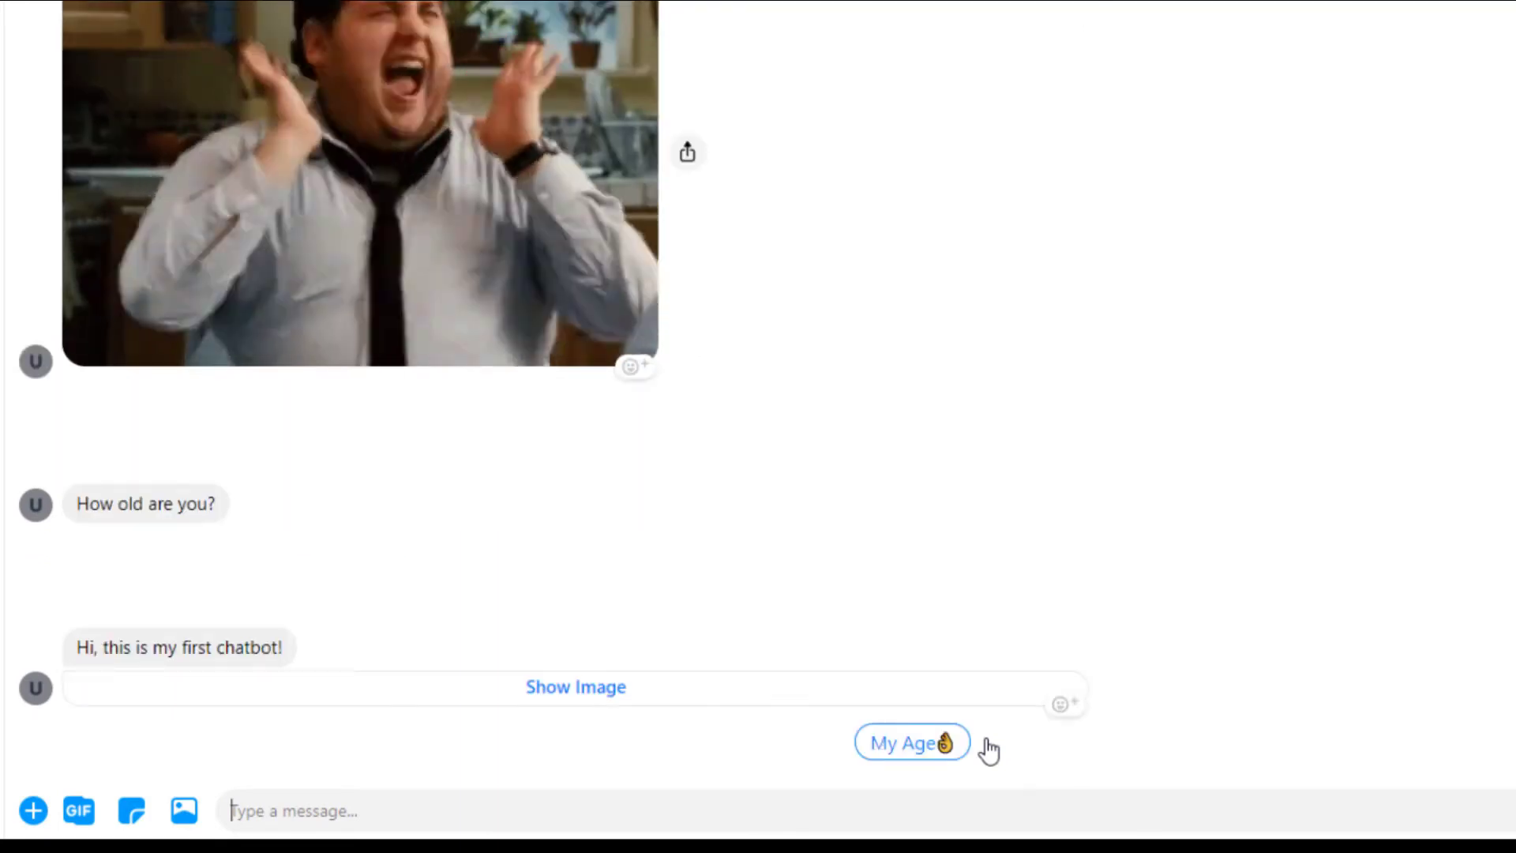
pyautogui.click(905, 750)
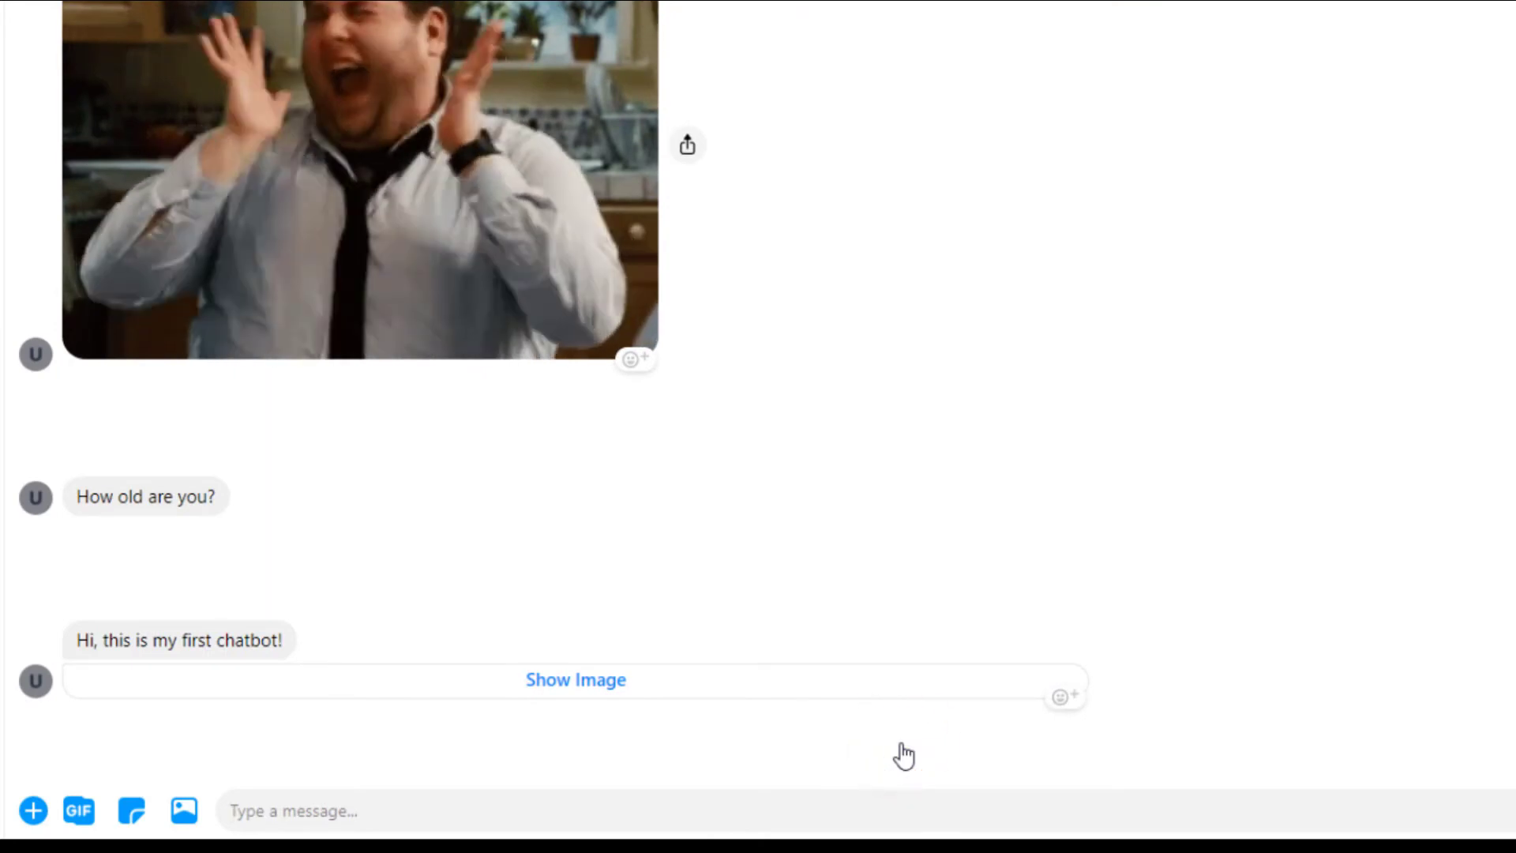